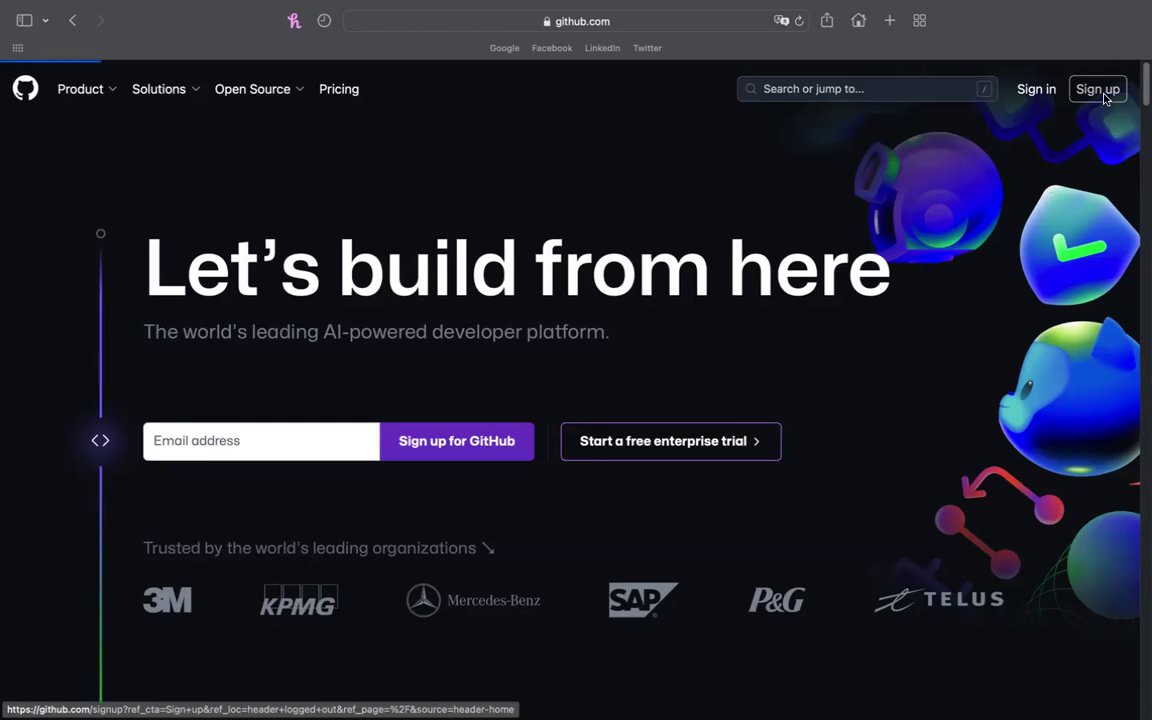
Step: Try an education (.edu) email address as the new account's sign-up email
{"action": "type", "text": "w"}
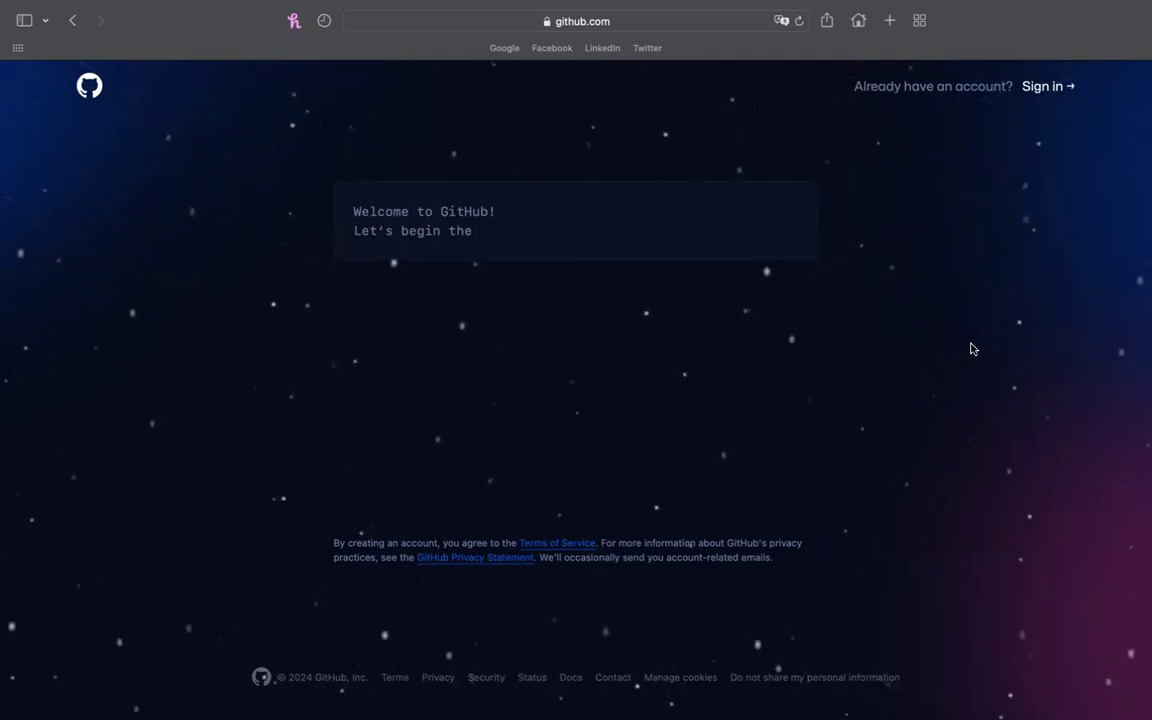
{"action": "left_click", "coordinate": [430, 288]}
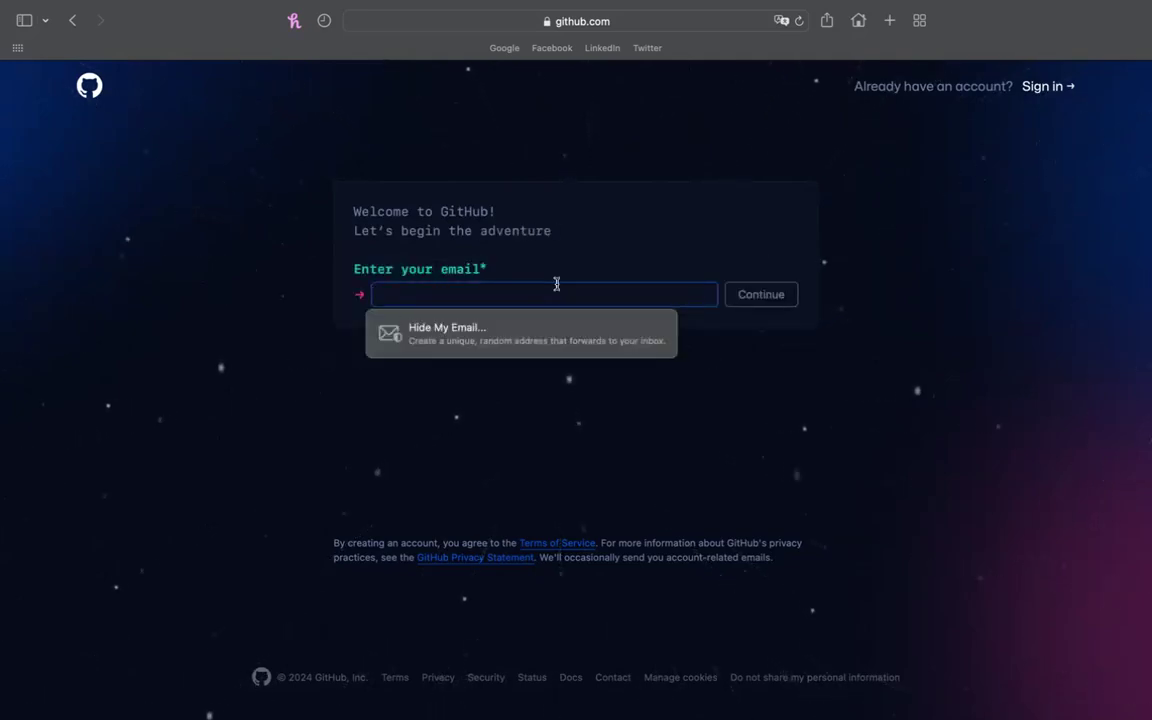
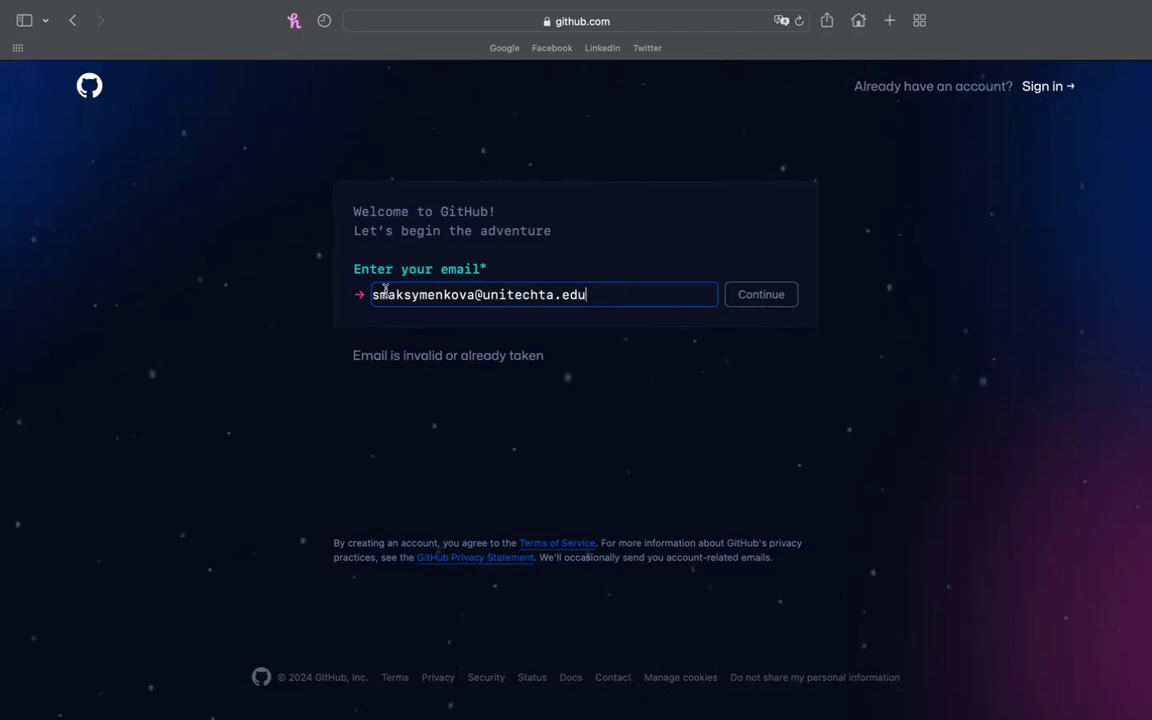
Step: Replace the sign-up email with a Gmail address to try for the new account
{"action": "left_click_drag", "start_coordinate": [329, 290], "coordinate": [617, 303]}
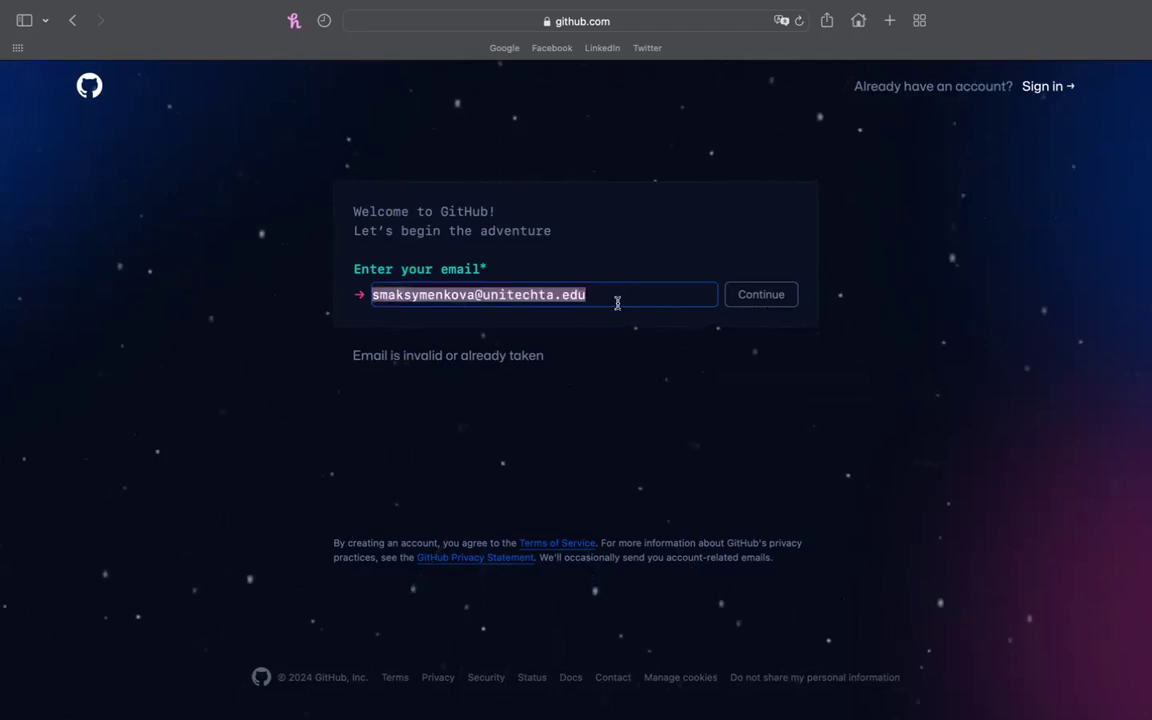
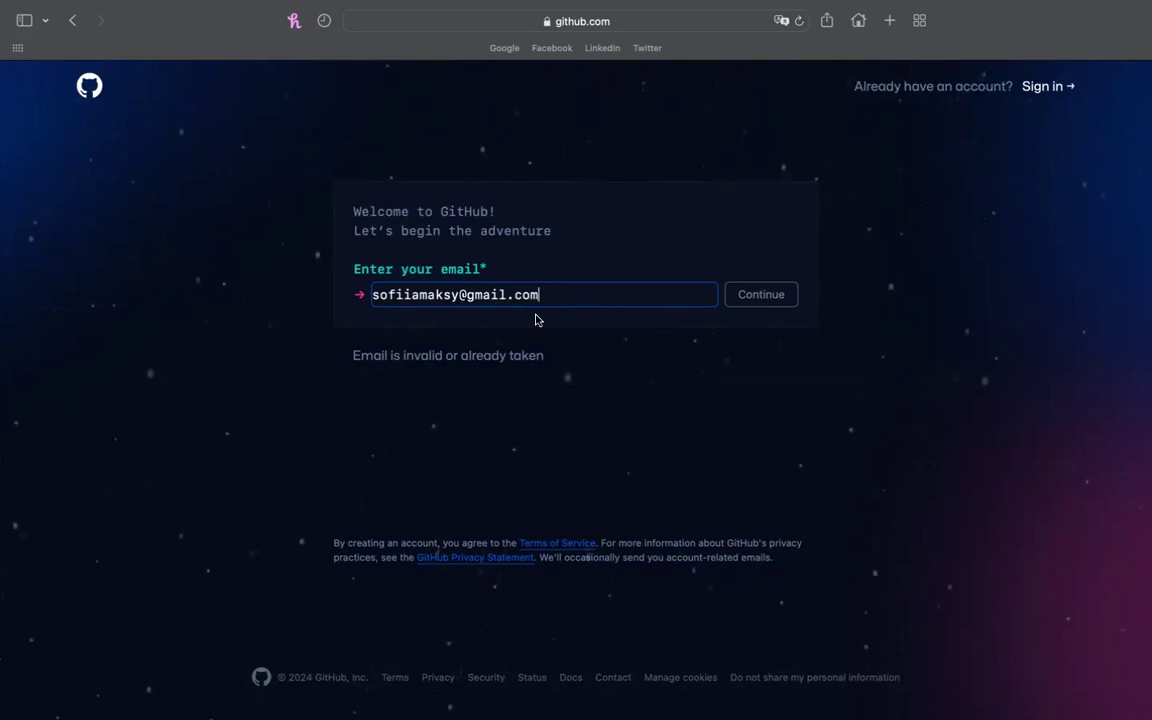
Step: Try a me.com address as the sign-up email and submit it
{"action": "triple_click", "coordinate": [511, 294]}
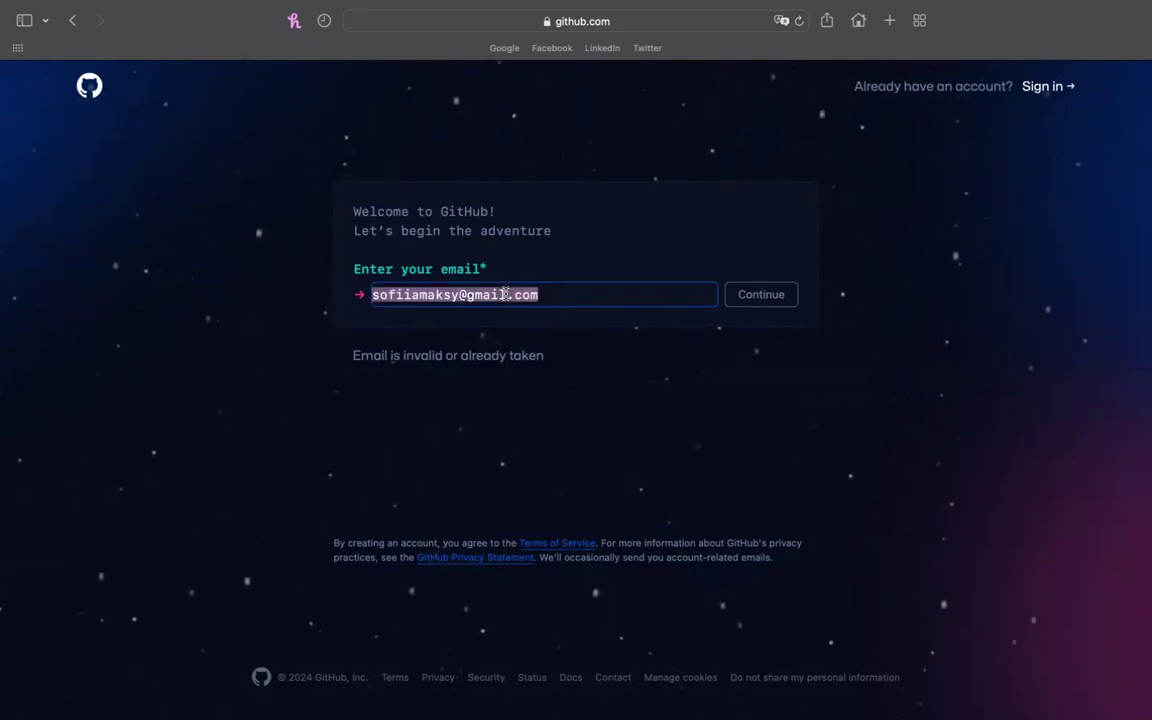
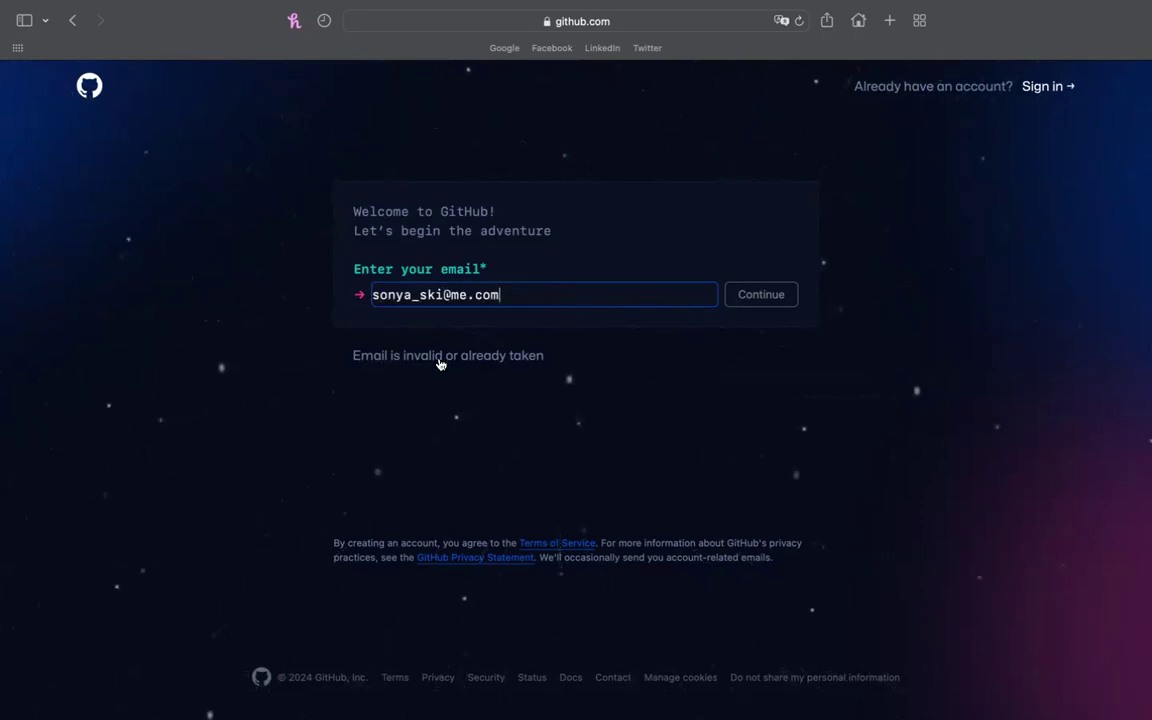
{"action": "key", "text": "Return"}
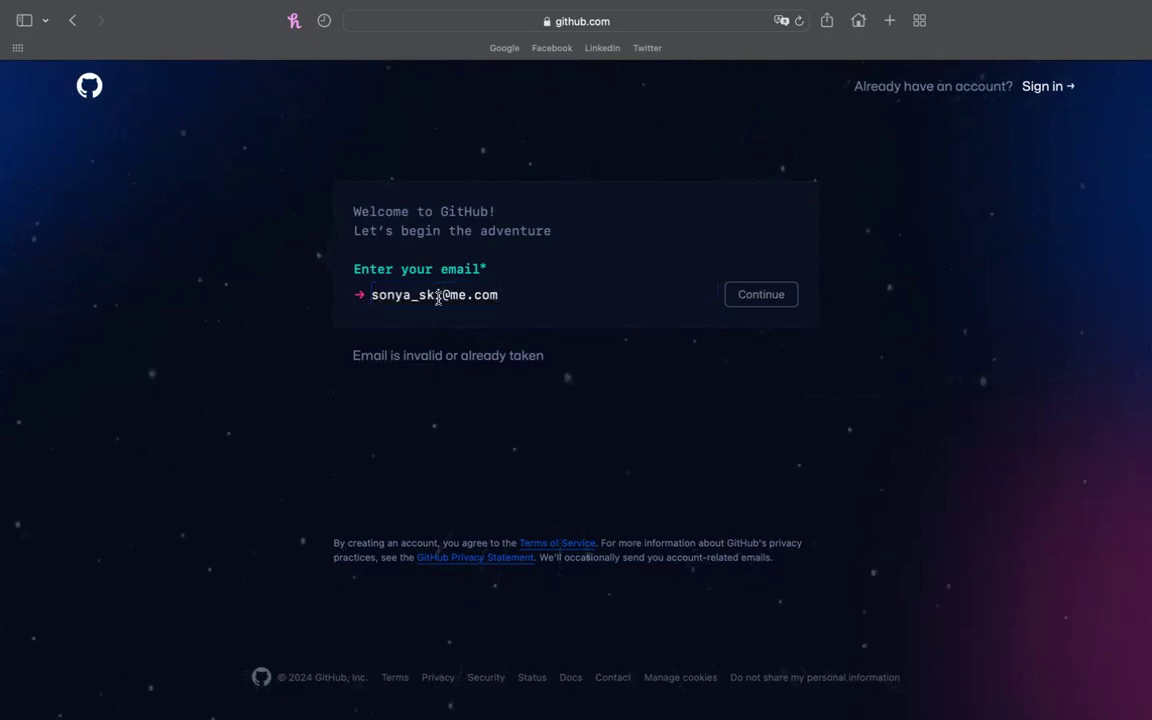
Step: Replace the sign-up email with a different personal Gmail address and continue to the password field
{"action": "double_click", "coordinate": [506, 291]}
{"action": "left_click_drag", "start_coordinate": [506, 291], "coordinate": [507, 291]}
{"action": "left_click", "coordinate": [507, 293]}
{"action": "triple_click", "coordinate": [507, 293]}
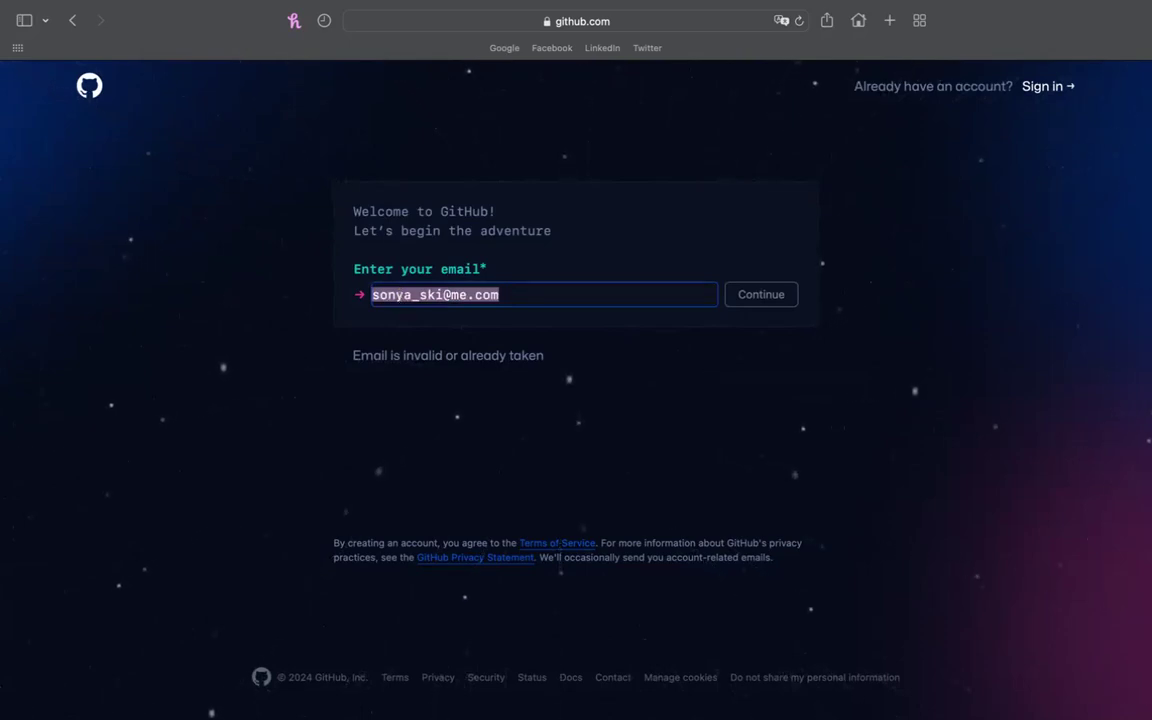
{"action": "key", "text": "BackSpace"}
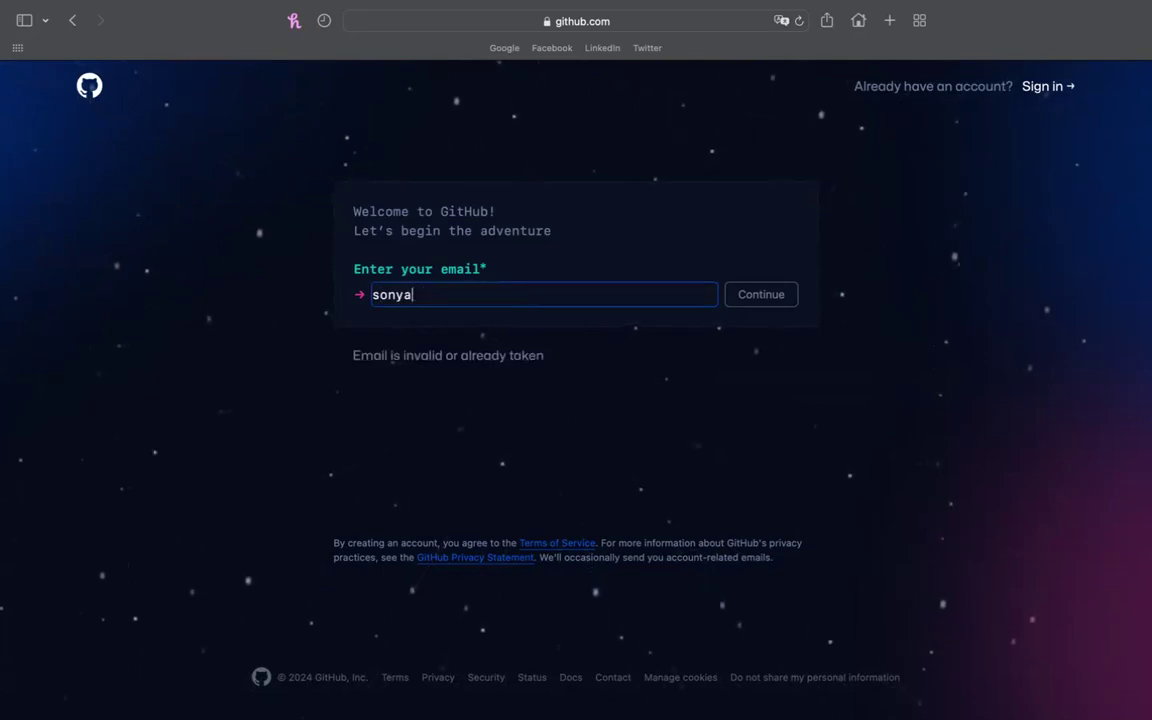
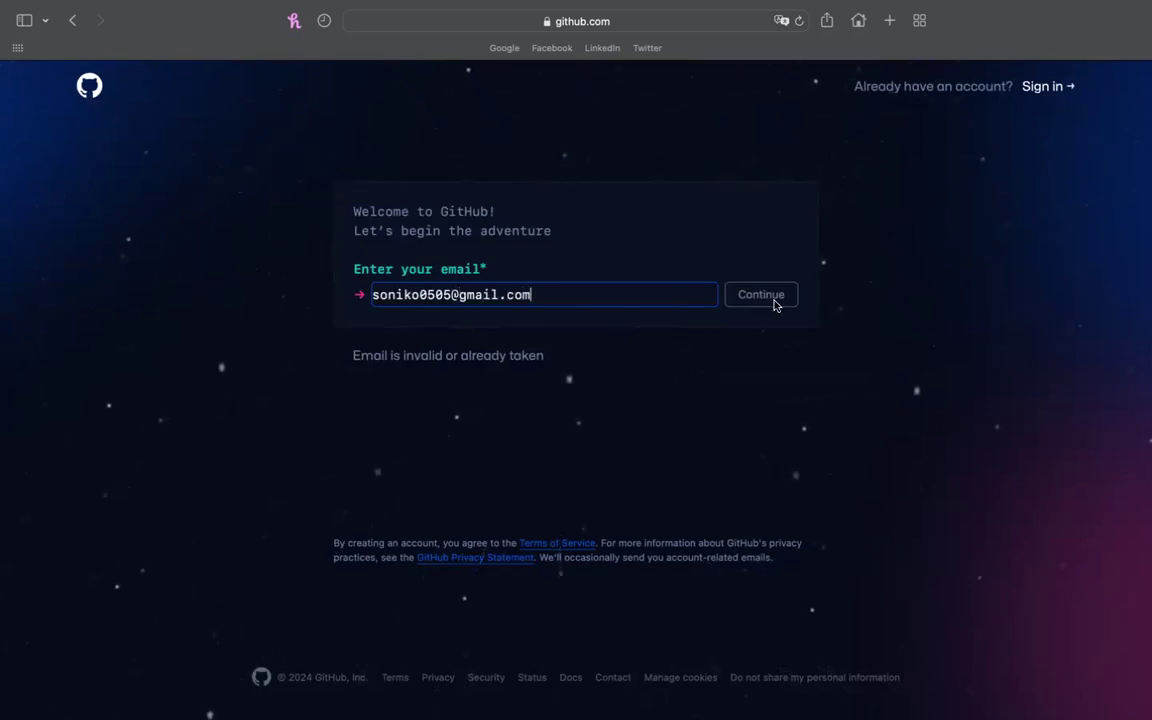
{"action": "left_click", "coordinate": [770, 306]}
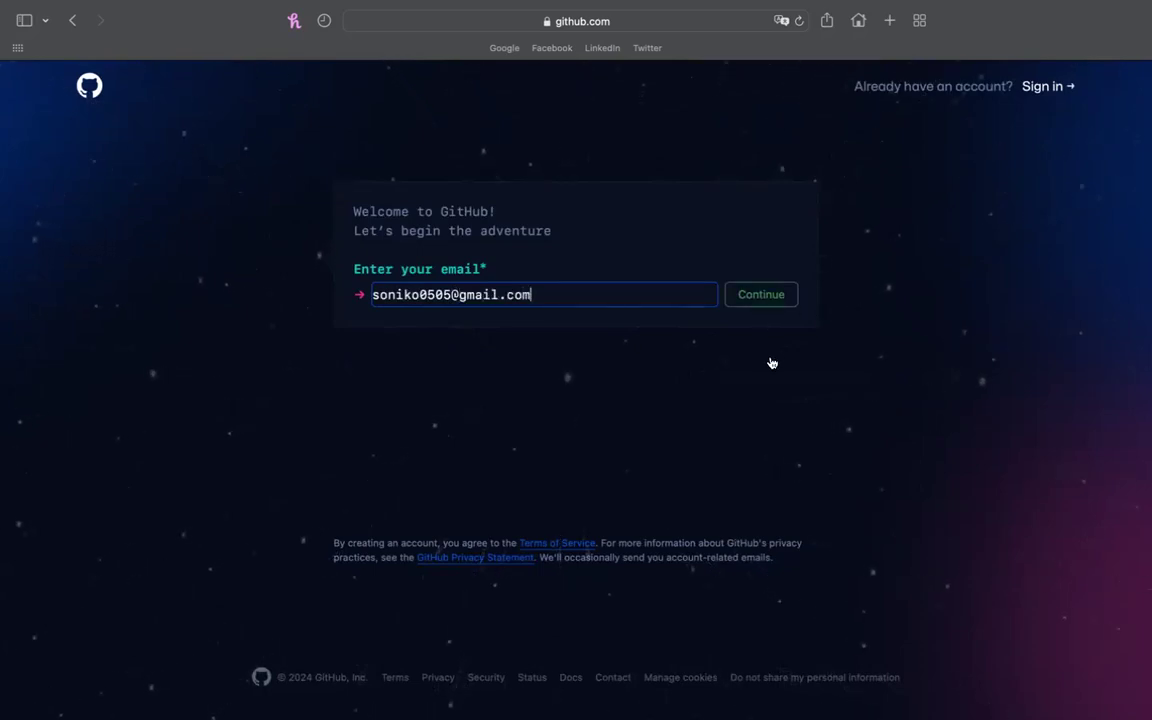
Step: Decline the suggested strong password, enter a custom account password and continue to the username field
{"action": "left_click", "coordinate": [450, 365]}
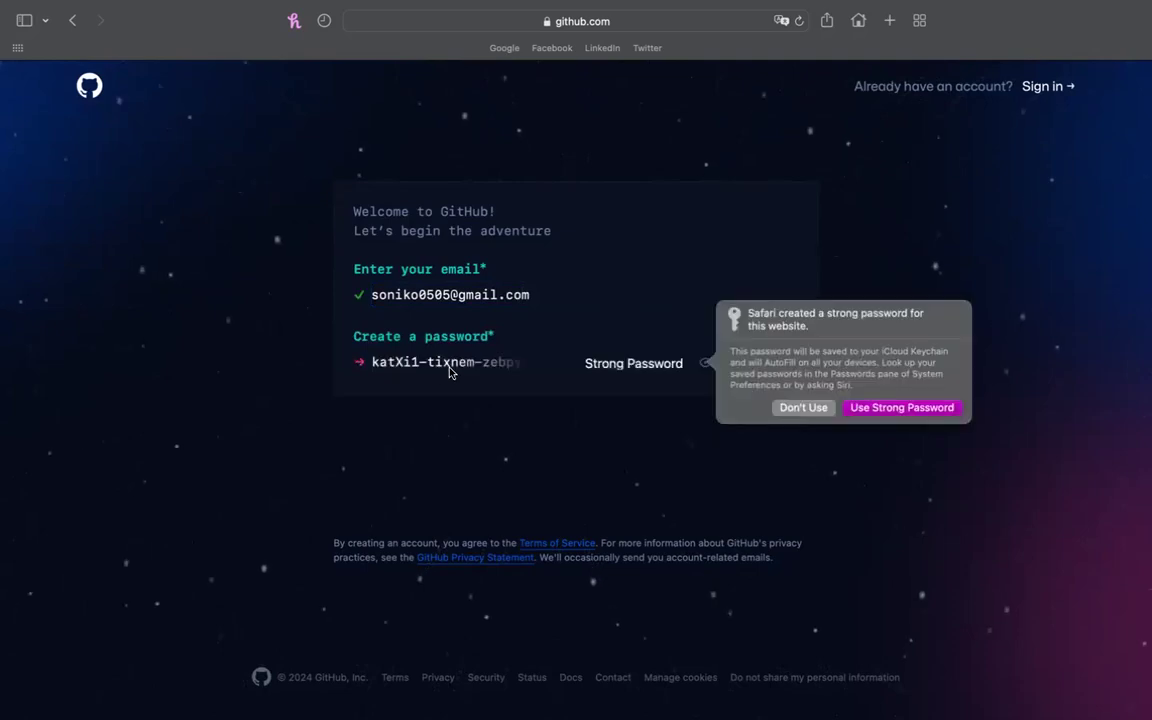
{"action": "left_click", "coordinate": [805, 407]}
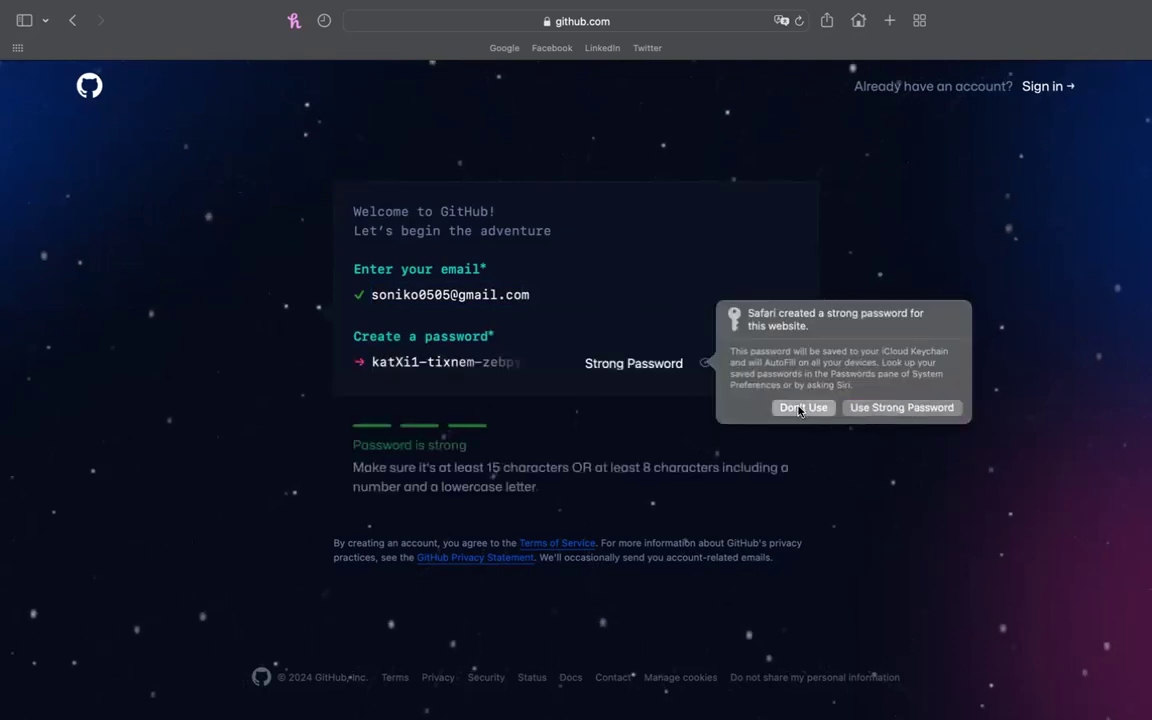
{"action": "left_click", "coordinate": [490, 365]}
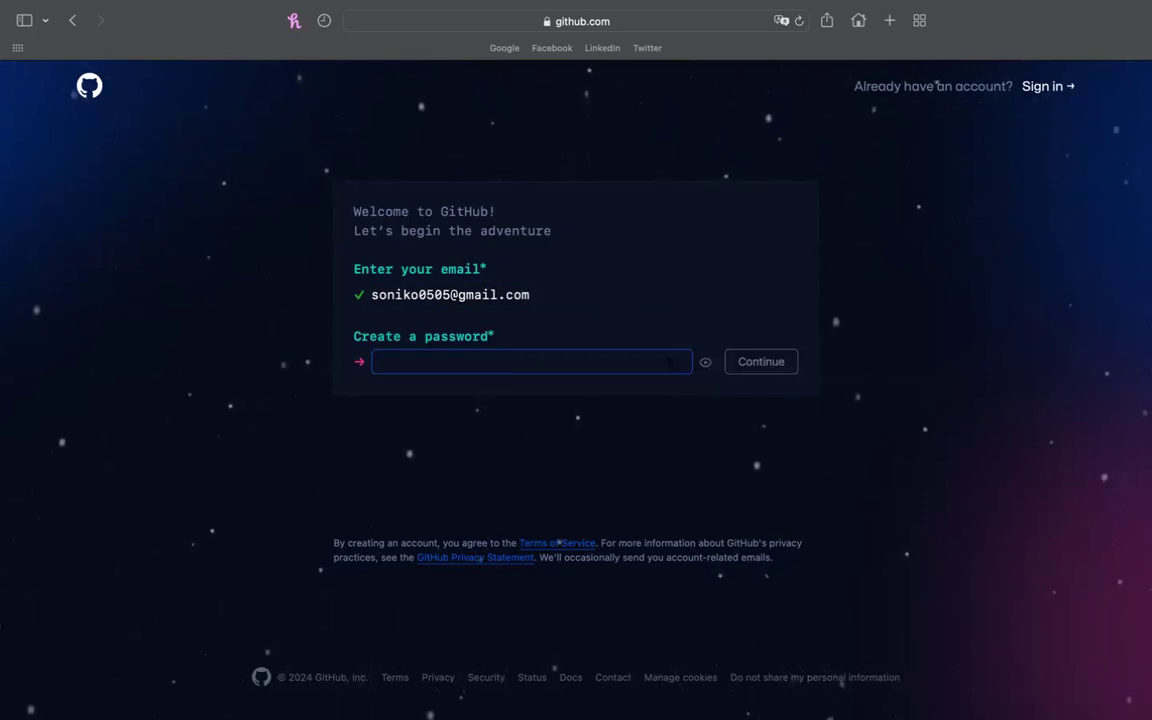
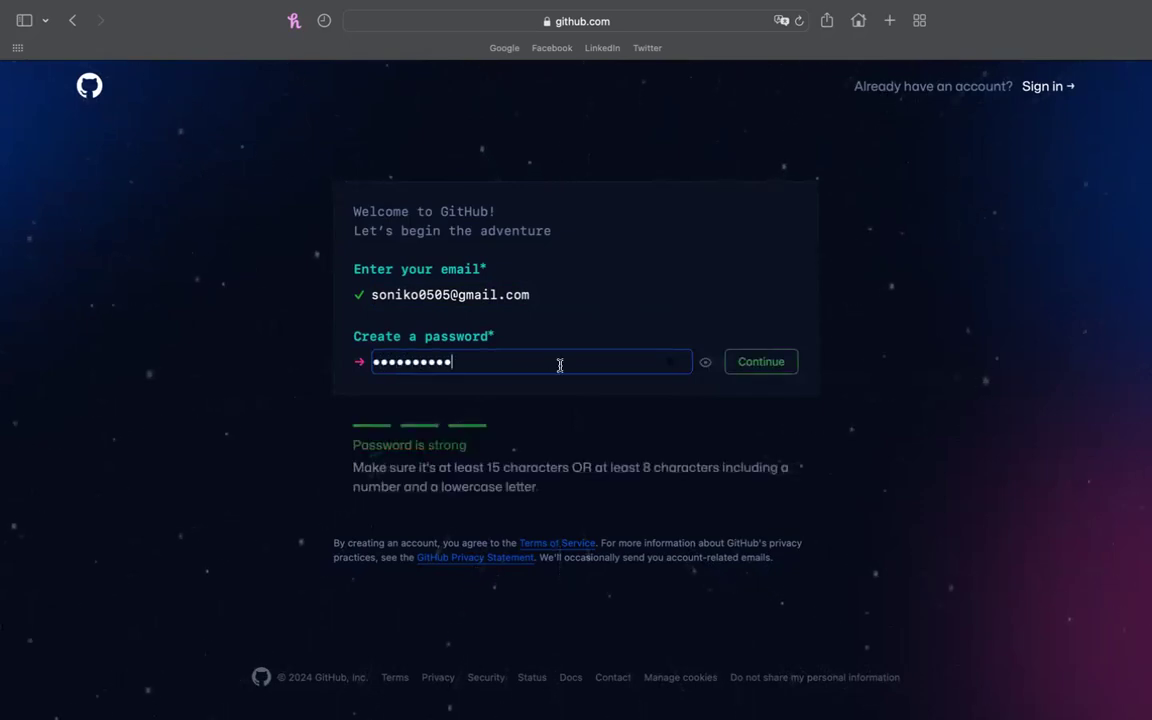
{"action": "left_click", "coordinate": [762, 369]}
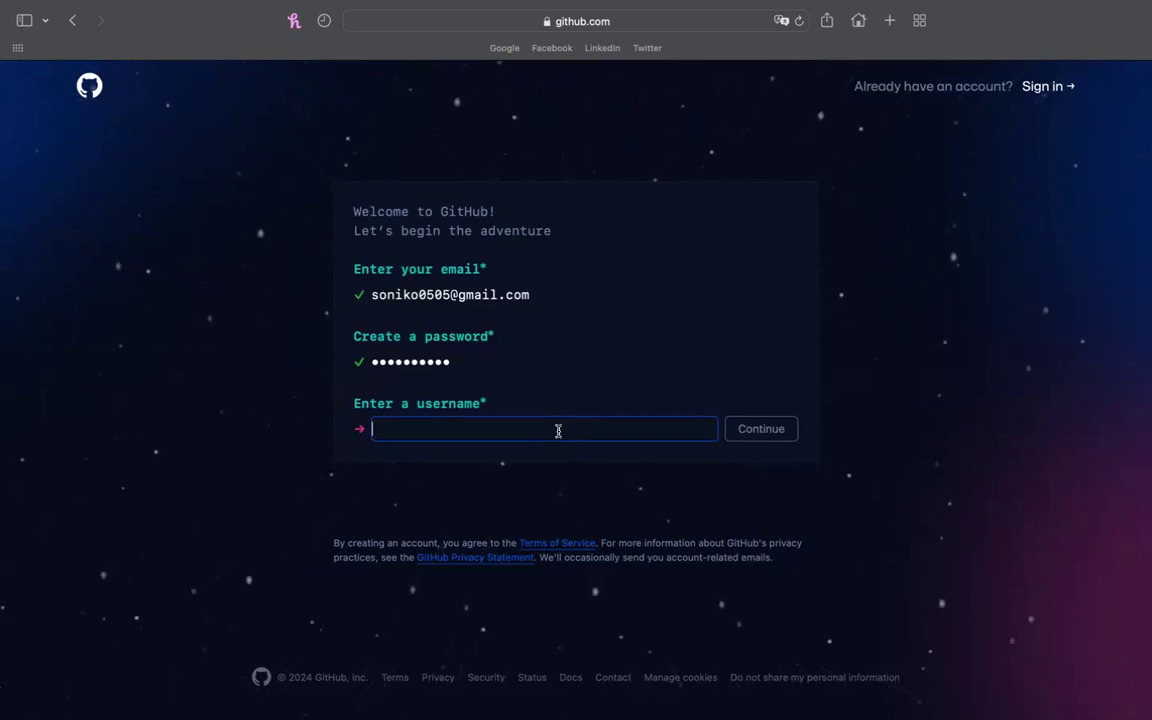
Step: Enter the account username and continue to verification without opting in to product updates and announcements
{"action": "type", "text": "s"}
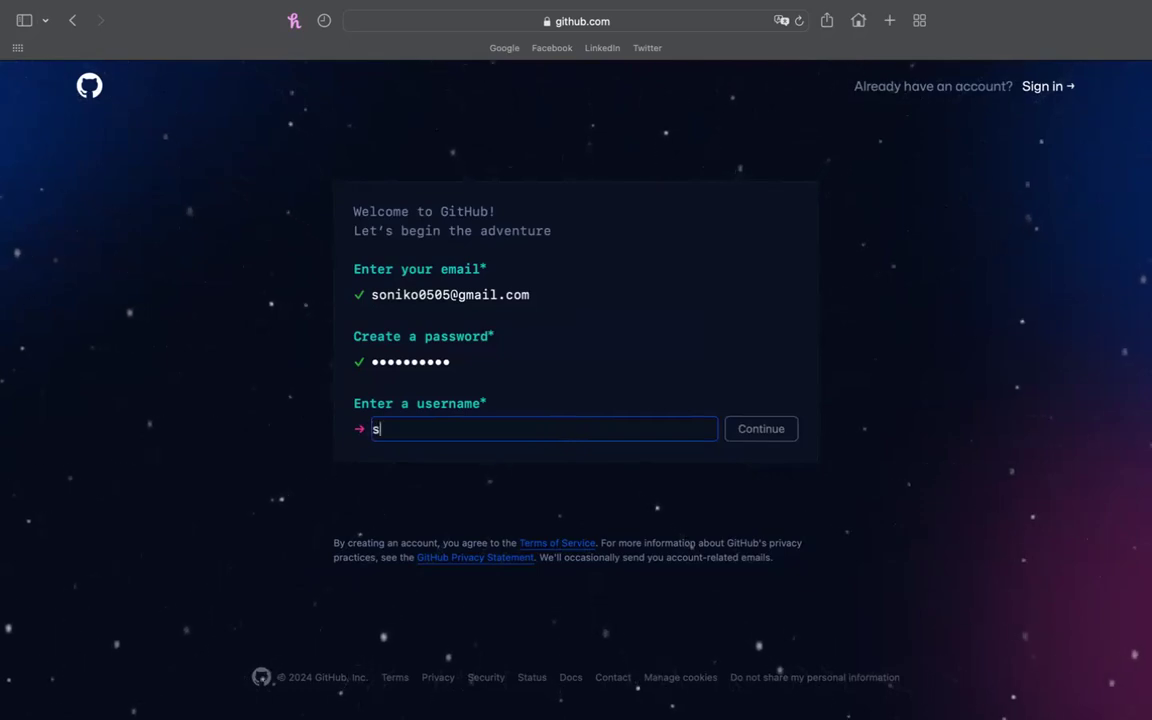
{"action": "type", "text": "onya"}
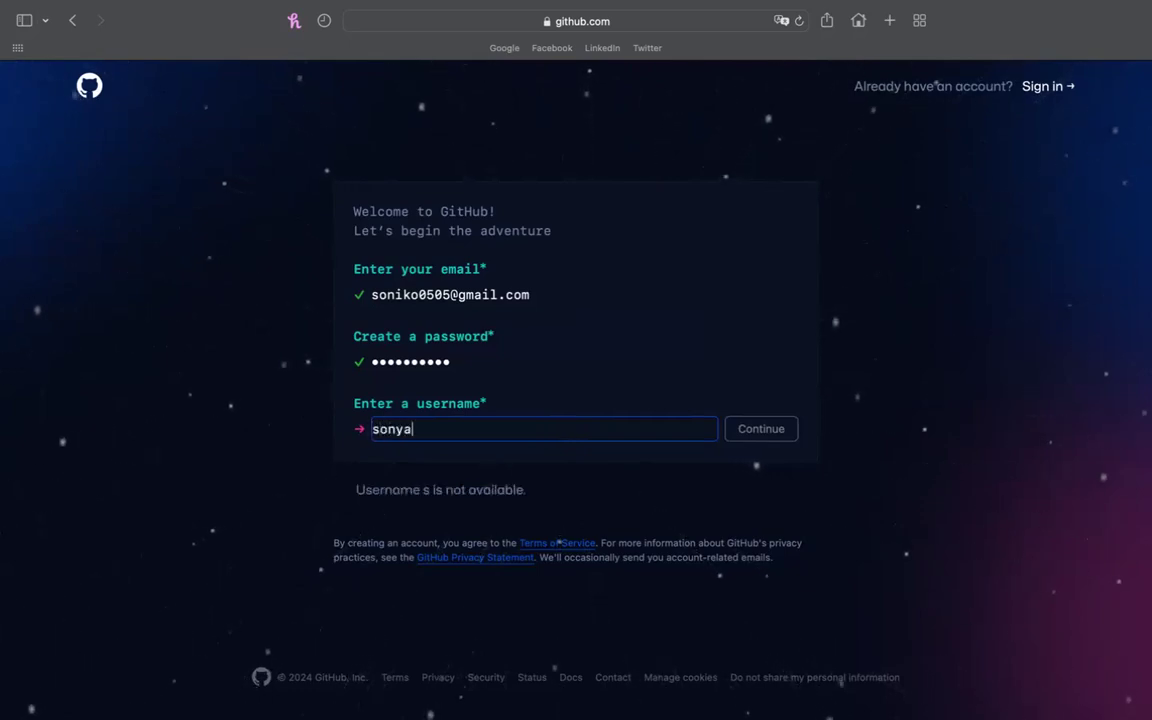
{"action": "type", "text": "ski01"}
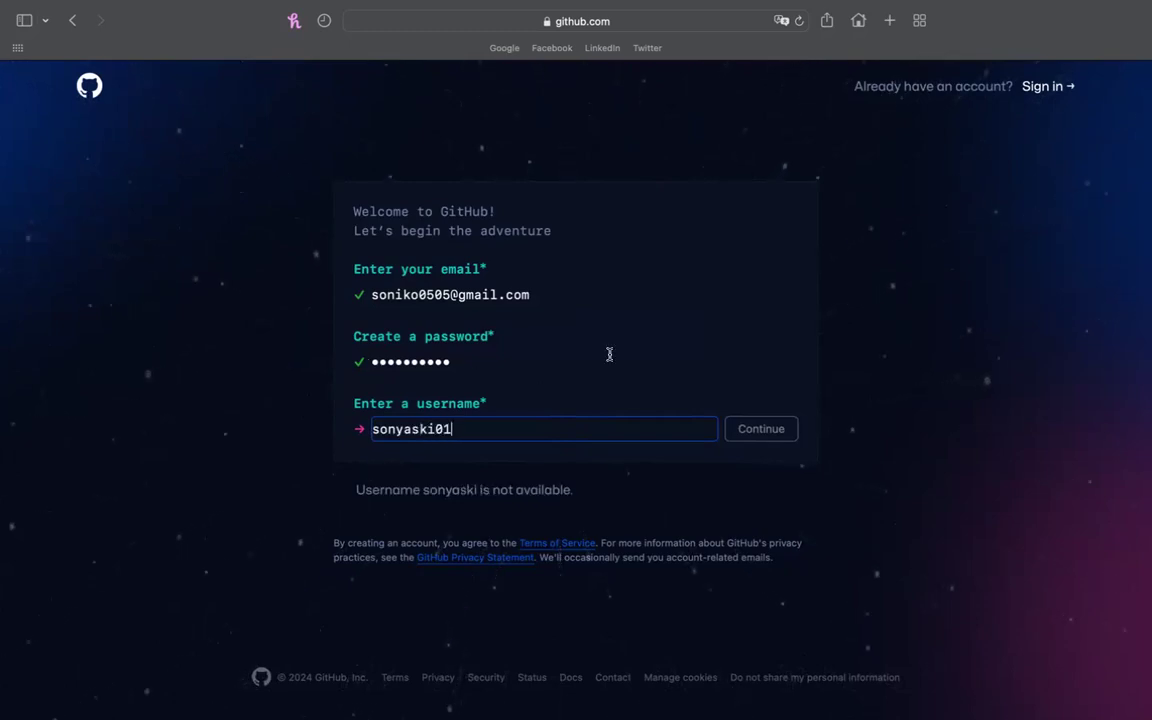
{"action": "left_click", "coordinate": [498, 503]}
{"action": "left_click", "coordinate": [754, 431]}
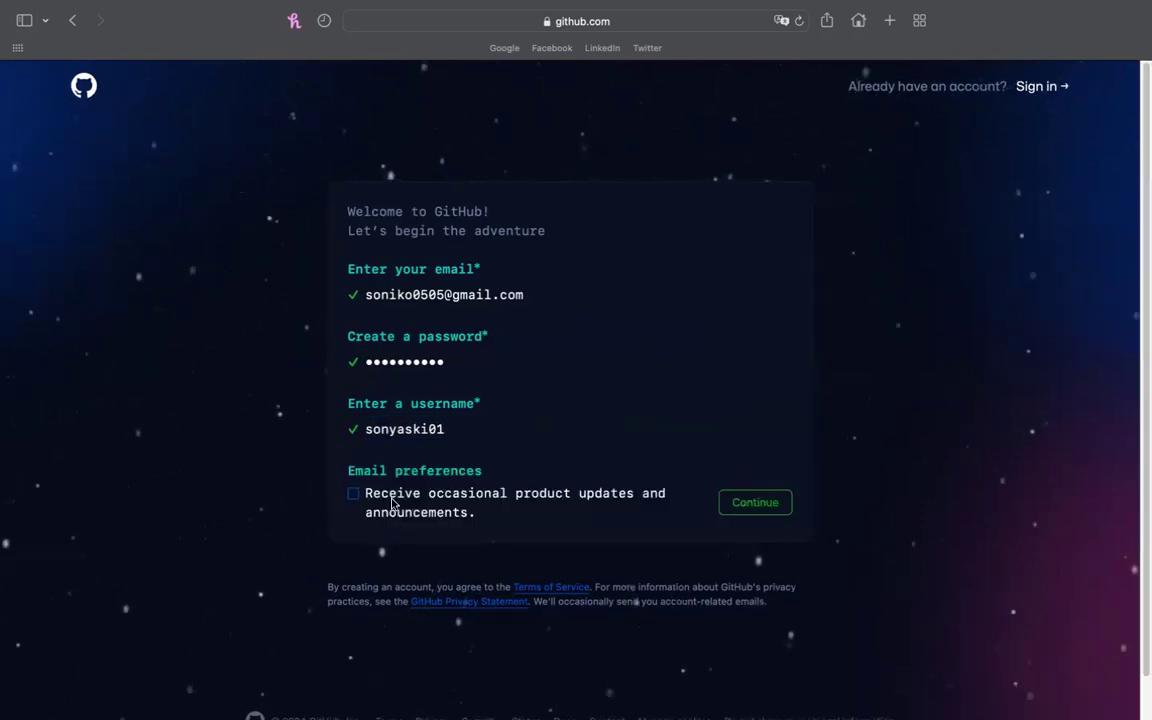
{"action": "left_click", "coordinate": [784, 512]}
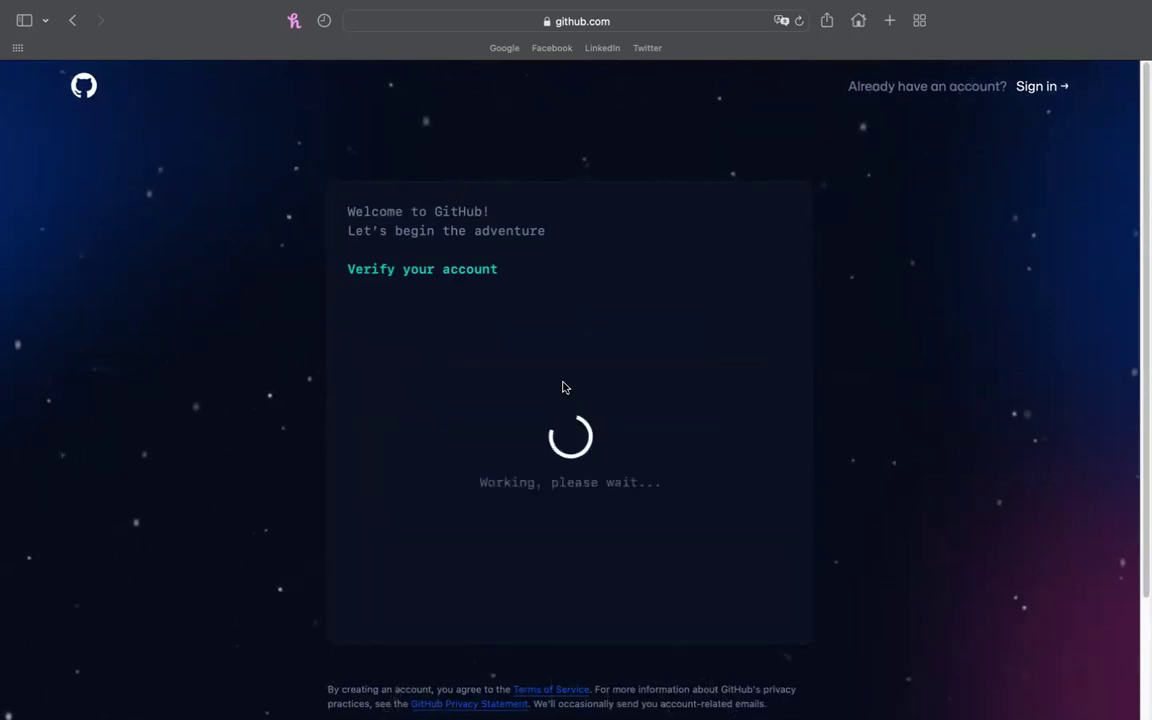
Step: Start the account verification puzzle, rotate the car to face the direction of the hand, and submit the answer
{"action": "scroll", "coordinate": [576, 443], "scroll_direction": "down", "scroll_amount": 2}
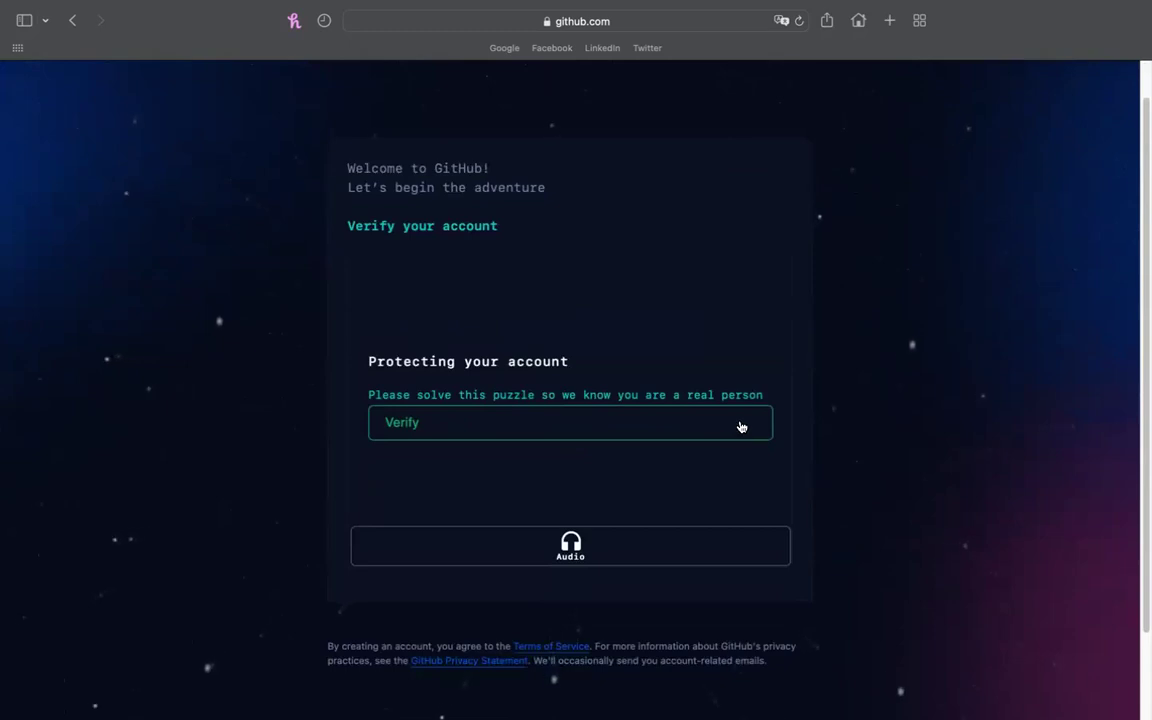
{"action": "left_click", "coordinate": [652, 436]}
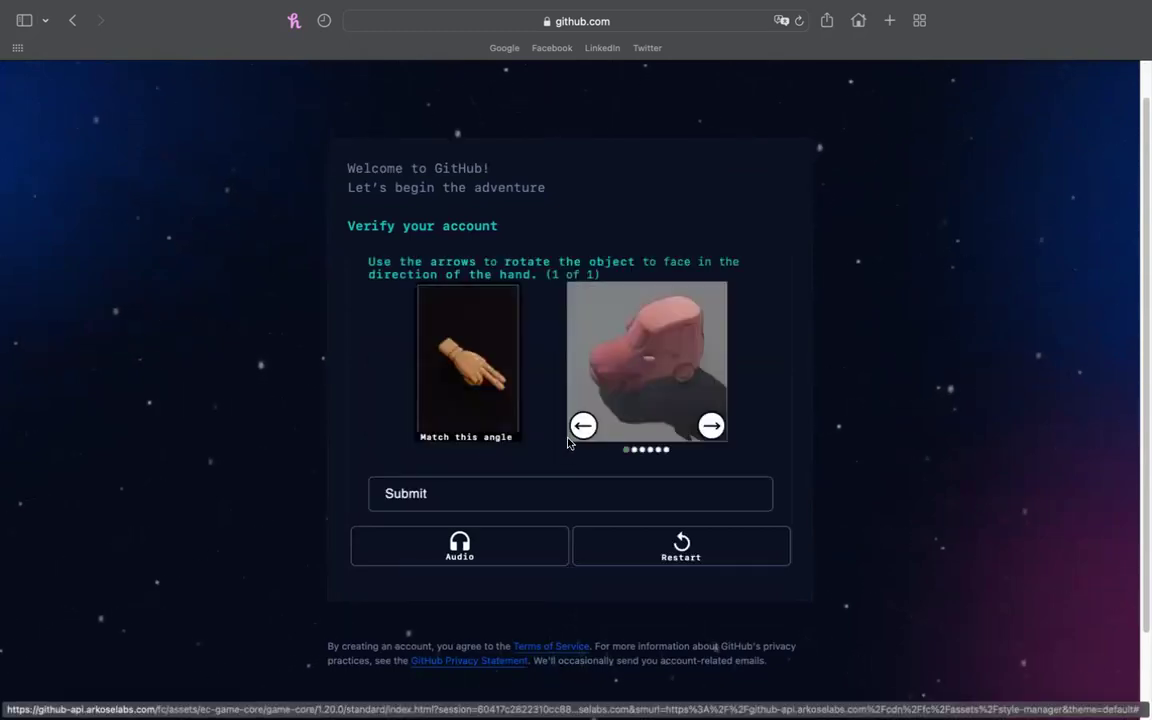
{"action": "left_click", "coordinate": [710, 426]}
{"action": "left_click", "coordinate": [710, 426]}
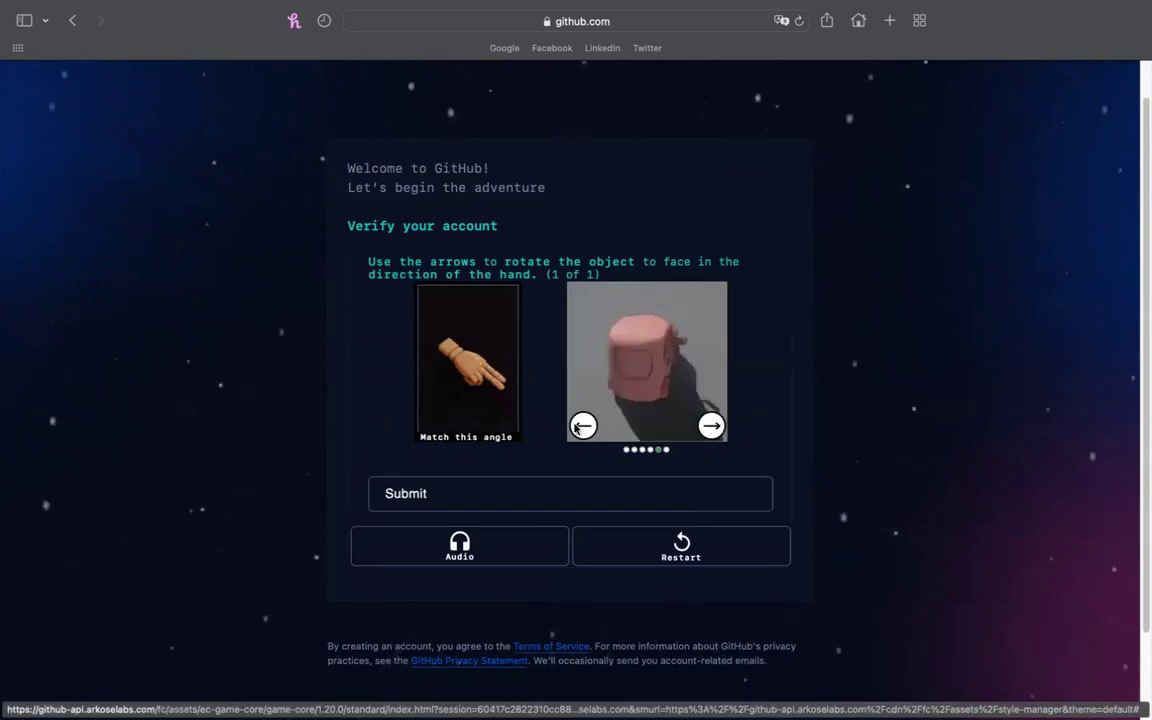
{"action": "left_click", "coordinate": [583, 427]}
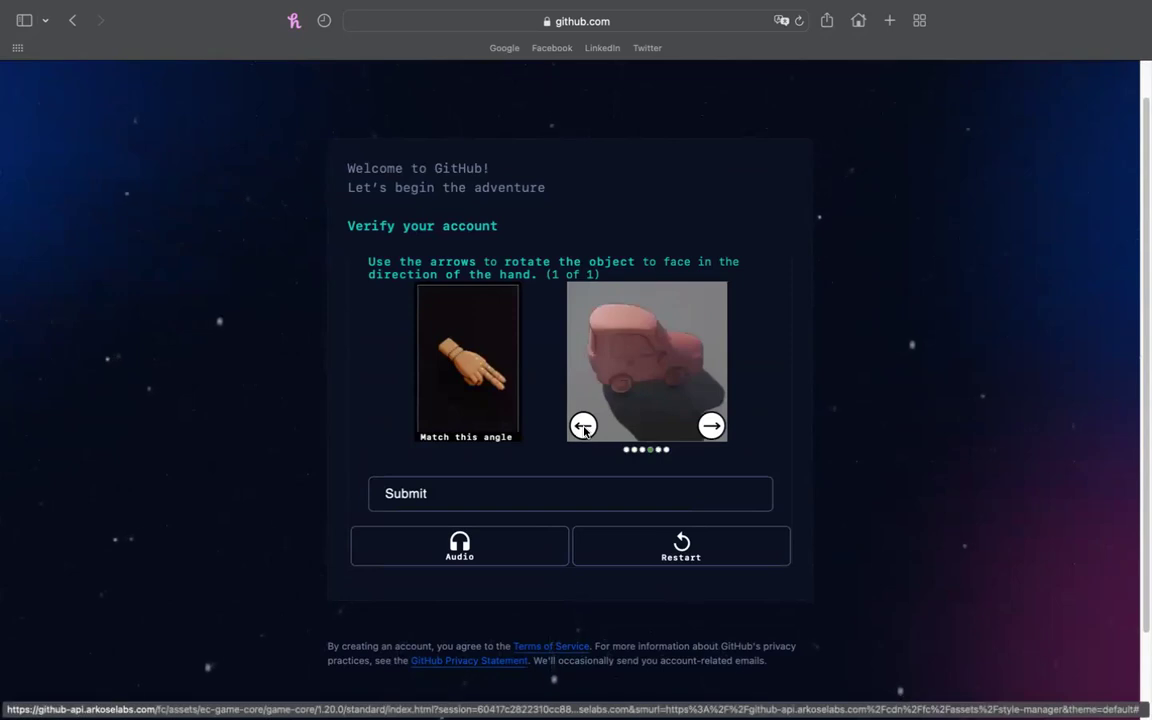
{"action": "left_click", "coordinate": [582, 430]}
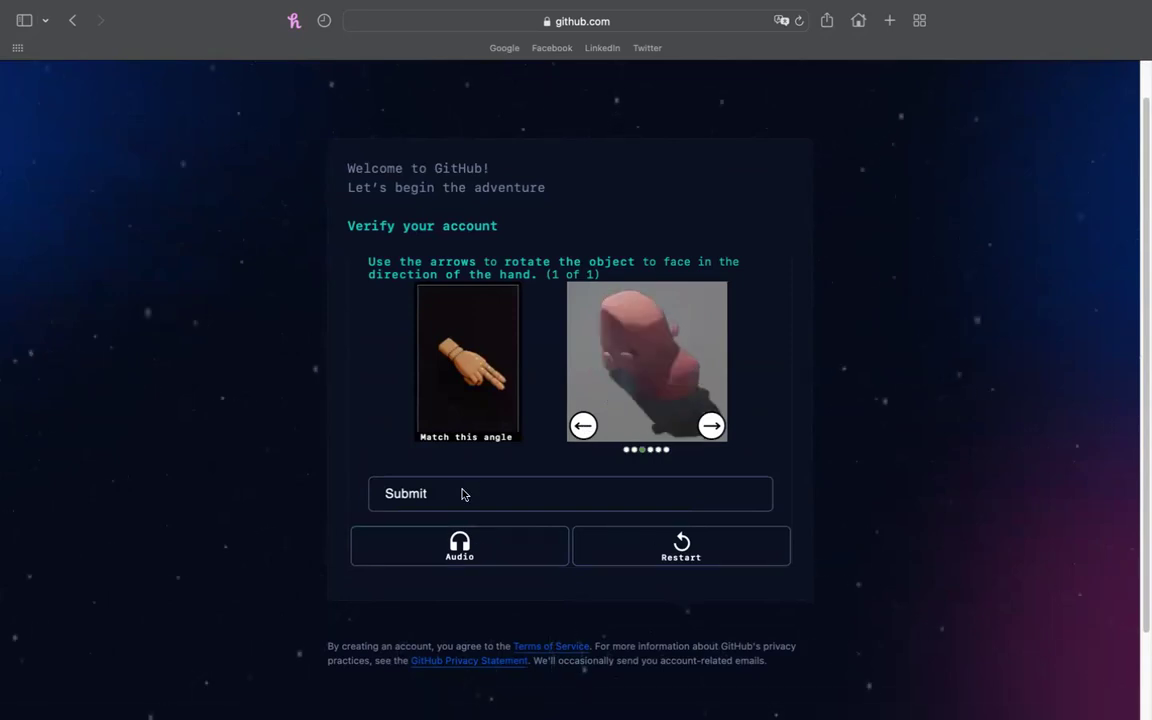
{"action": "left_click", "coordinate": [415, 495]}
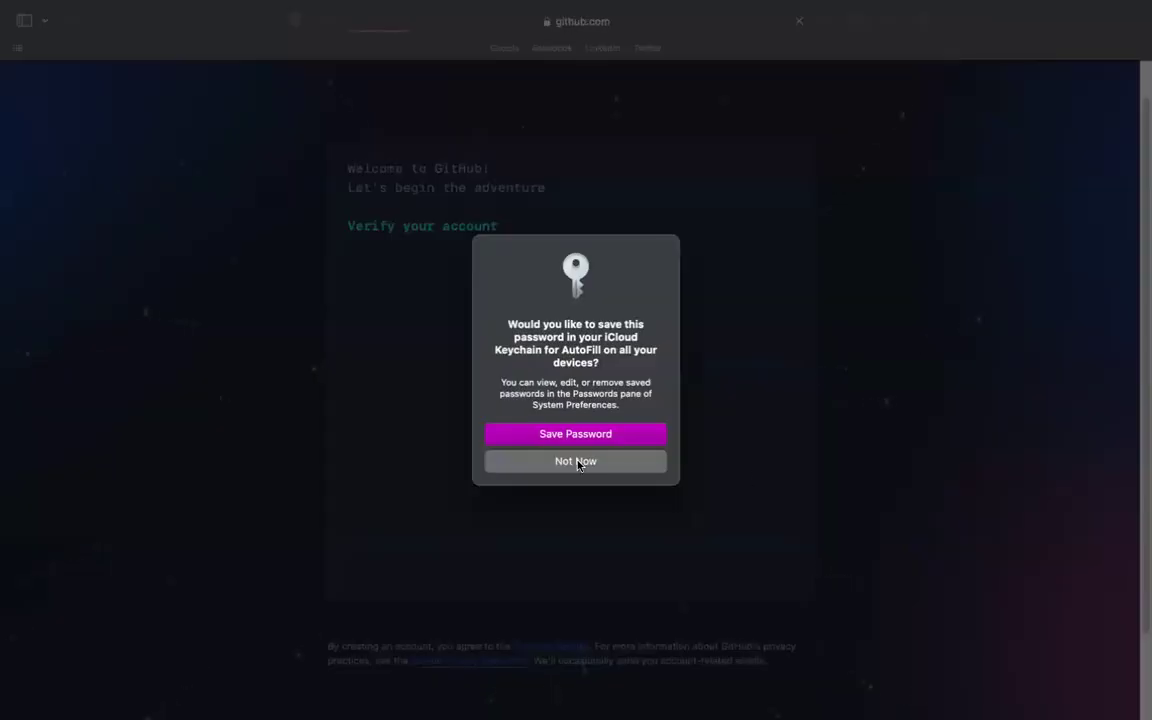
Step: Decline saving the password in iCloud Keychain and enter the launch code that was sent by email
{"action": "left_click", "coordinate": [577, 462]}
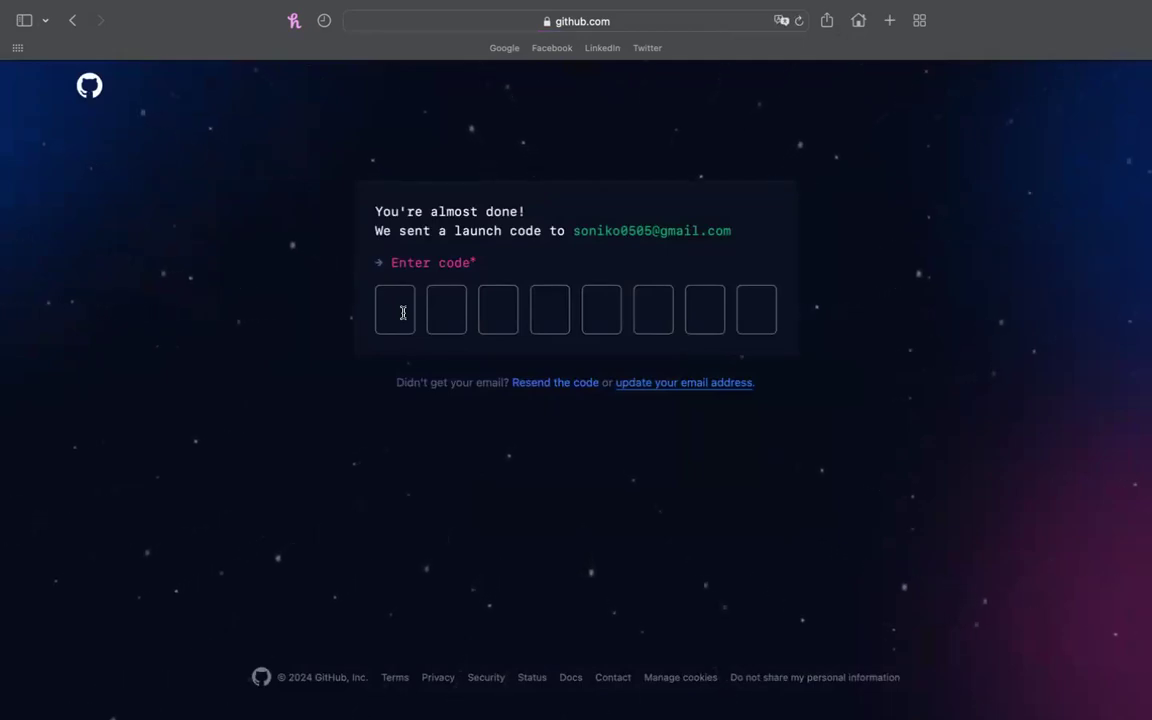
{"action": "left_click", "coordinate": [403, 313]}
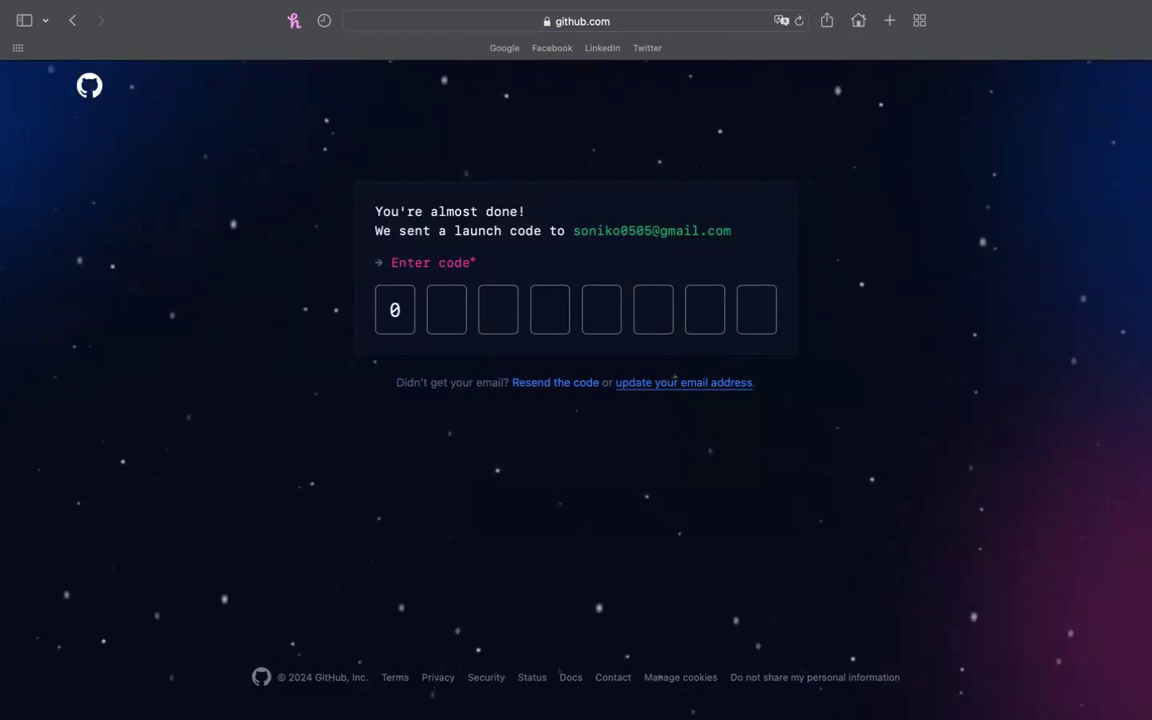
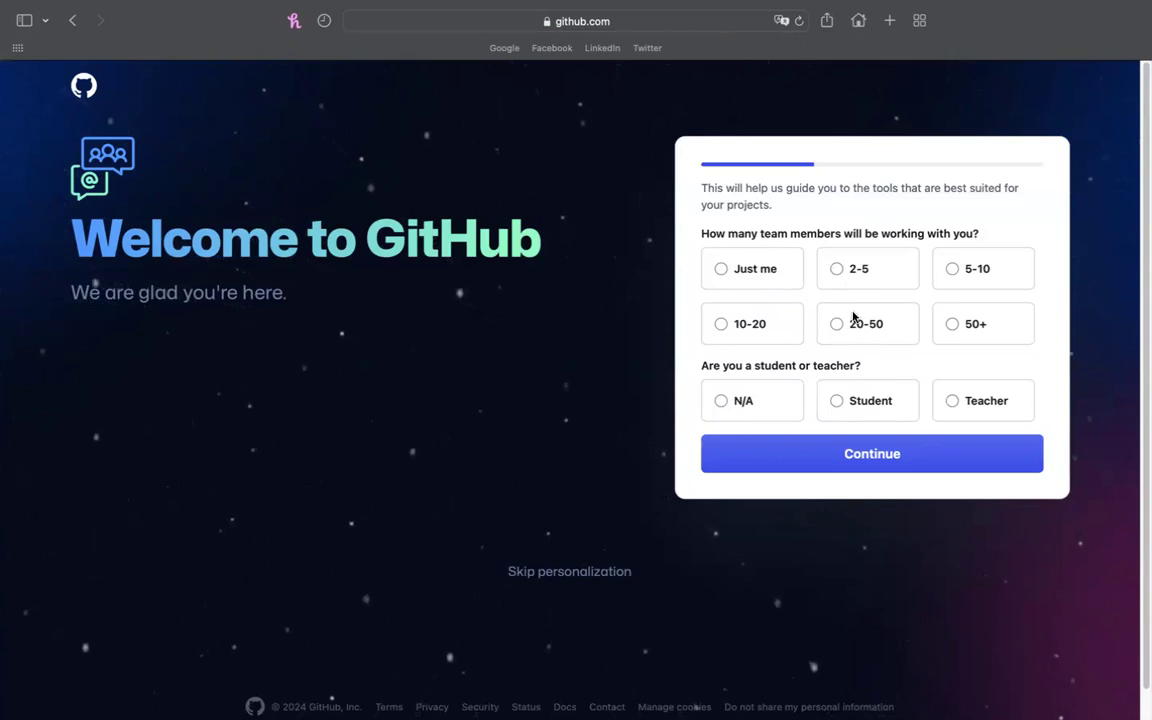
Step: Answer the welcome questions with Just me as the team size and Student as the role, and continue
{"action": "left_click", "coordinate": [718, 271]}
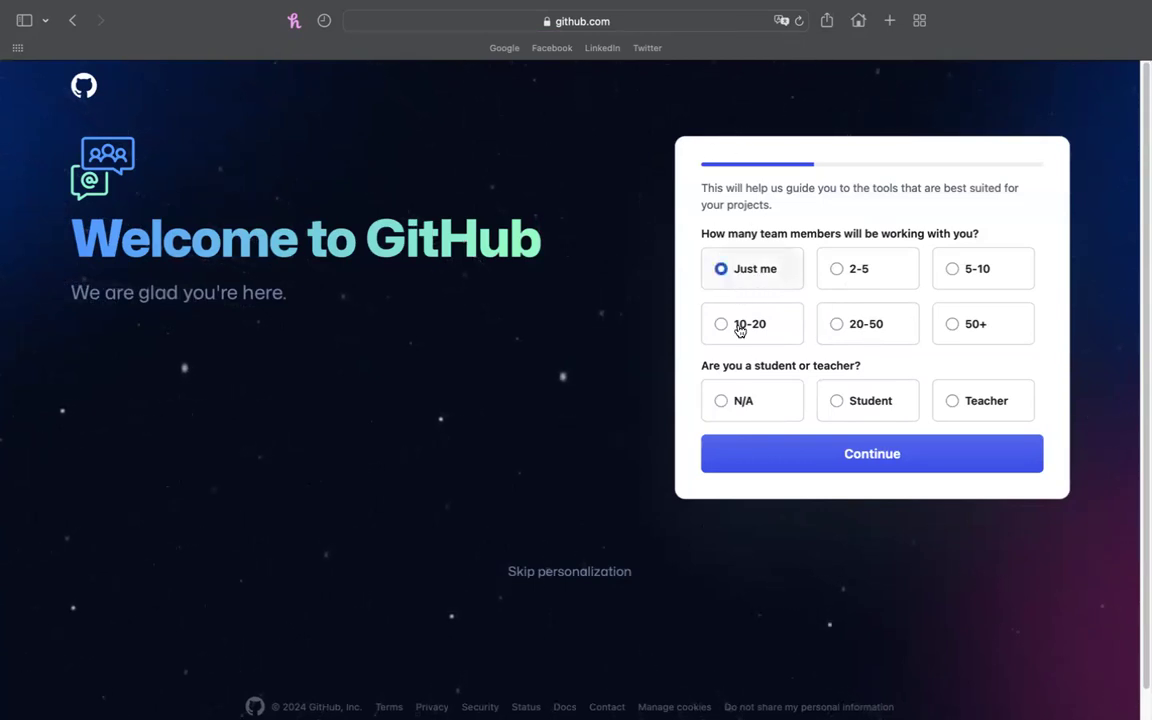
{"action": "left_click", "coordinate": [836, 402]}
{"action": "left_click", "coordinate": [838, 455]}
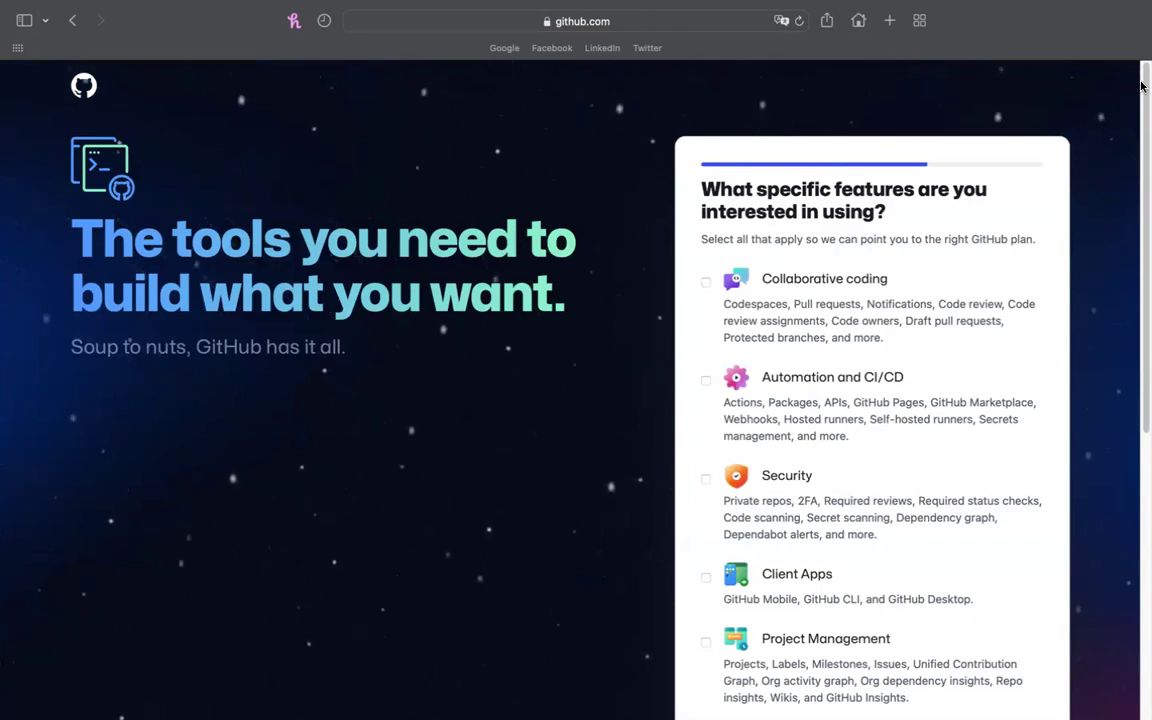
Step: Continue past the question about features of interest without selecting any of them
{"action": "left_click_drag", "start_coordinate": [1141, 86], "coordinate": [1143, 387]}
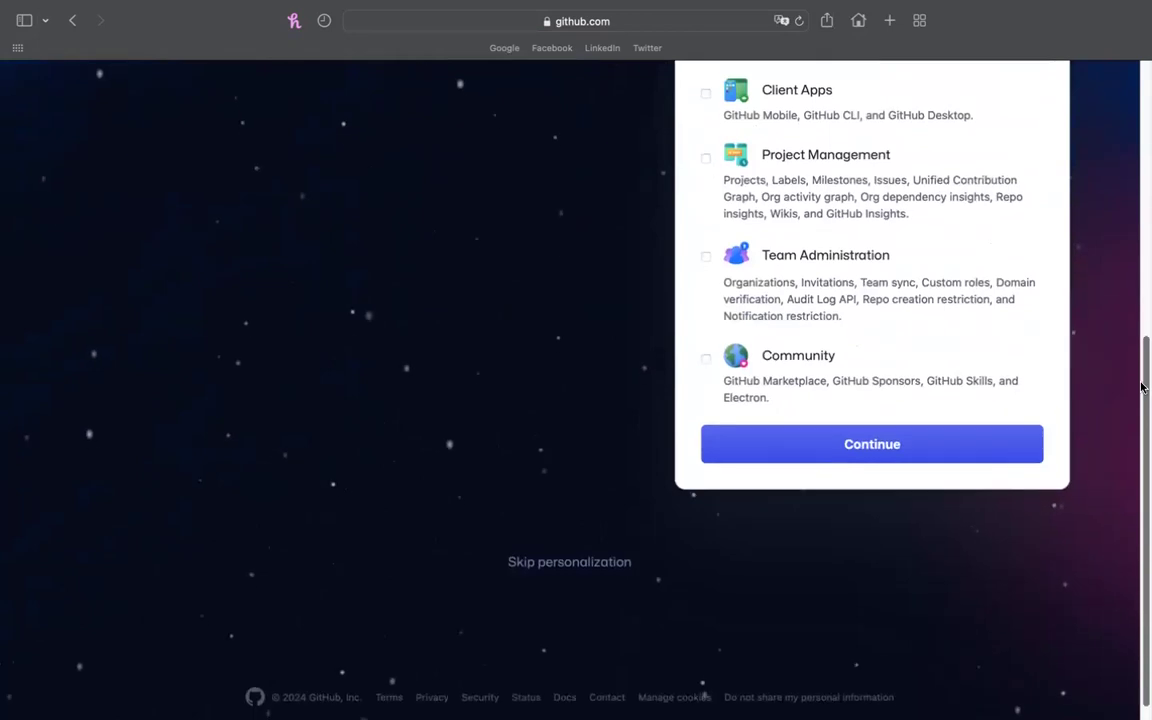
{"action": "scroll", "coordinate": [933, 476], "scroll_direction": "up", "scroll_amount": 2}
{"action": "left_click", "coordinate": [877, 535]}
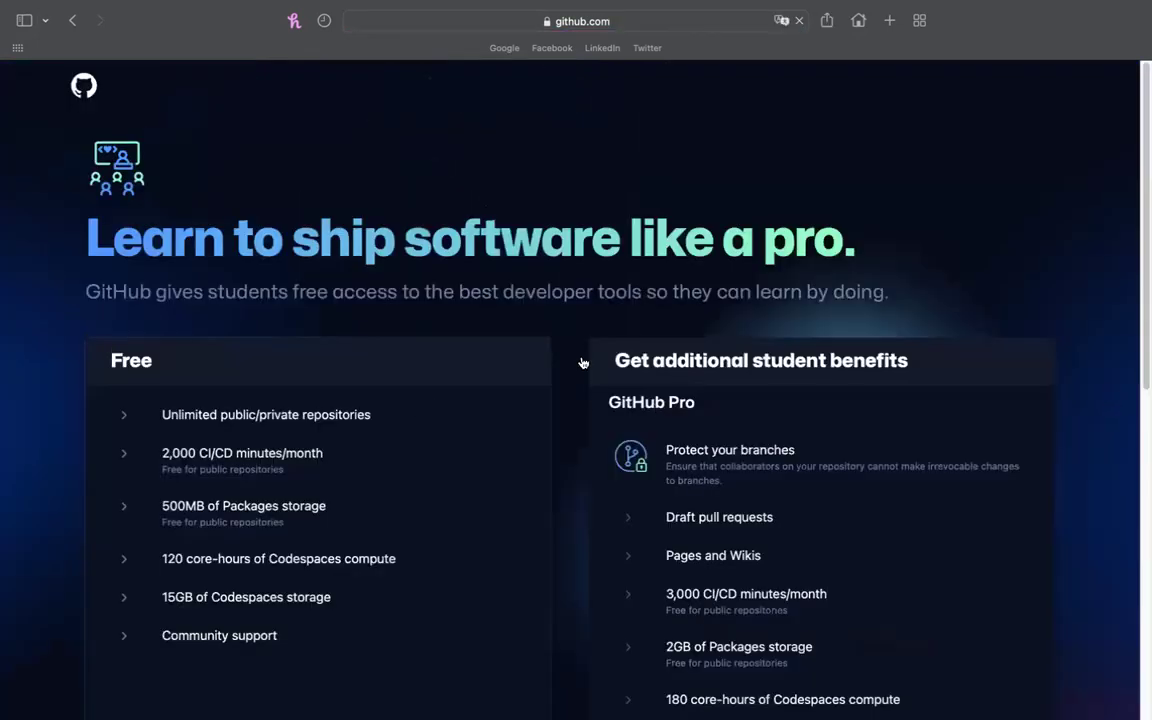
Step: Compare the Free plan with the additional student benefits and continue to the dashboard with the free plan
{"action": "scroll", "coordinate": [583, 362], "scroll_direction": "down", "scroll_amount": 7}
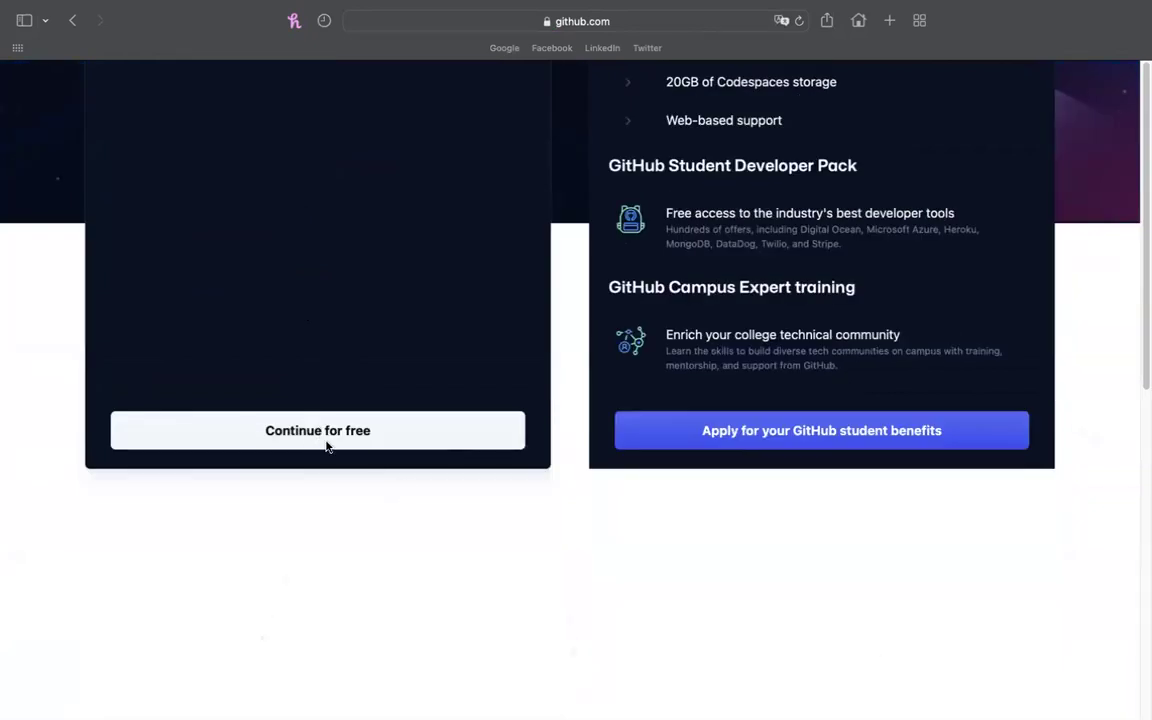
{"action": "scroll", "coordinate": [330, 447], "scroll_direction": "up", "scroll_amount": 2}
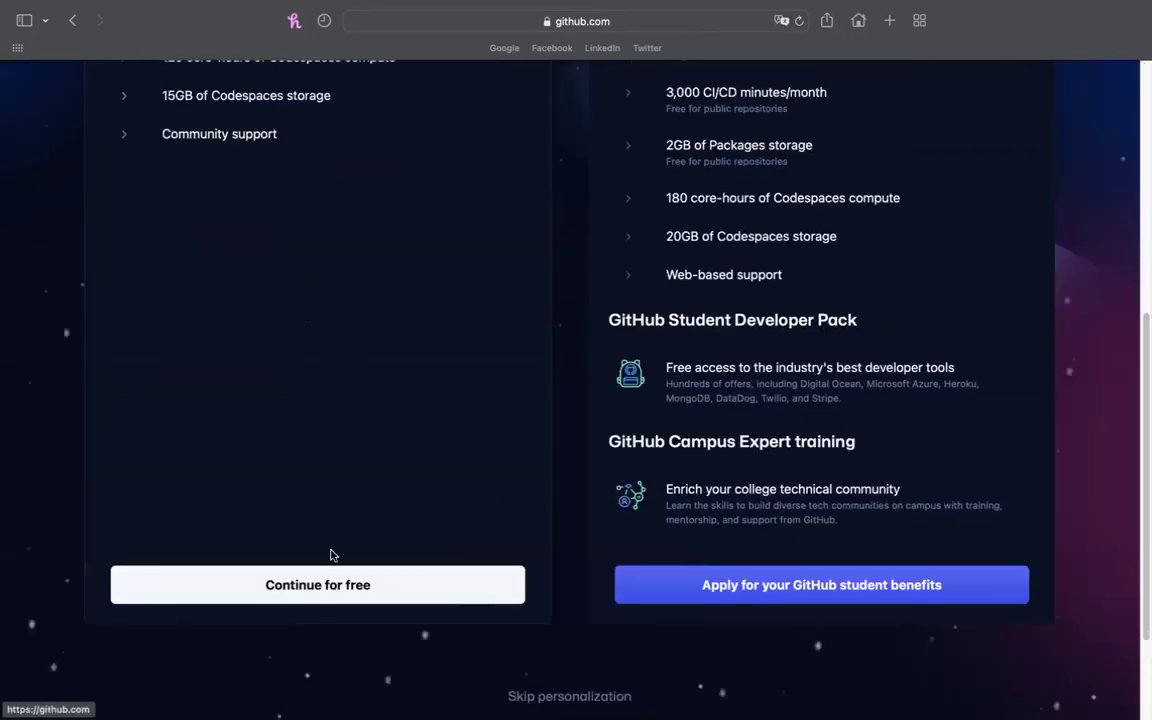
{"action": "scroll", "coordinate": [332, 550], "scroll_direction": "up", "scroll_amount": 4}
{"action": "scroll", "coordinate": [332, 545], "scroll_direction": "down", "scroll_amount": 3}
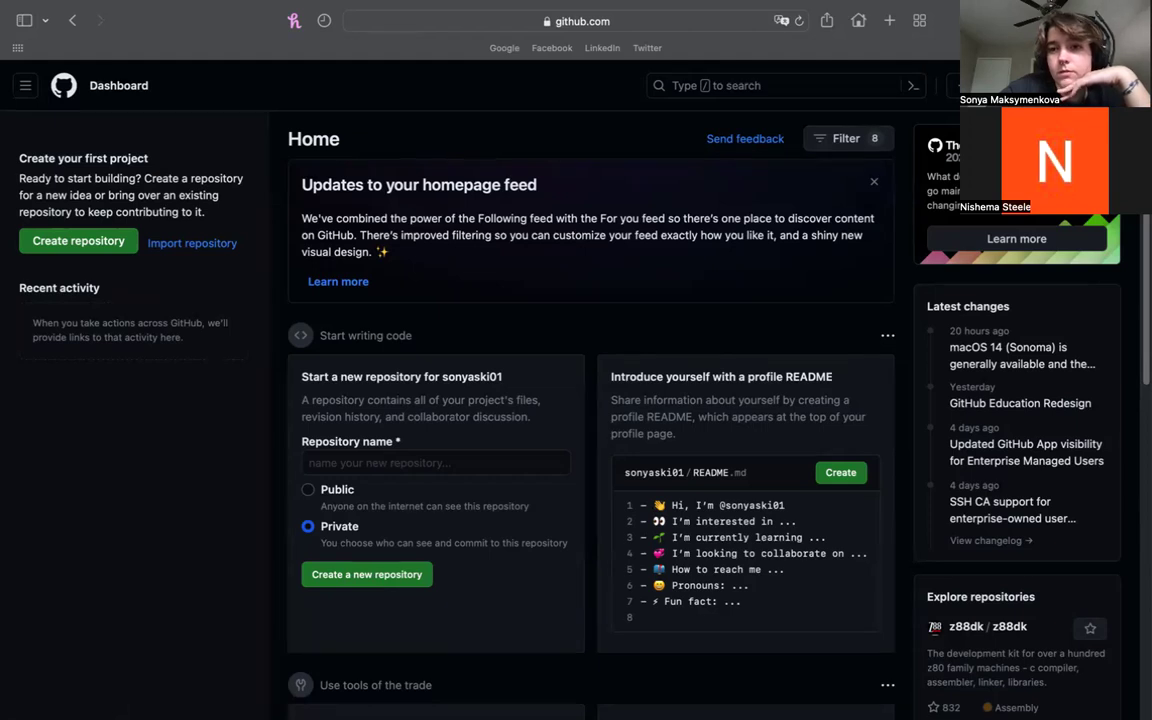
Step: Look through the dashboard home page, including the repository starter, tools, getting-started and trending repository sections
{"action": "scroll", "coordinate": [183, 357], "scroll_direction": "down", "scroll_amount": 3}
{"action": "scroll", "coordinate": [183, 357], "scroll_direction": "up", "scroll_amount": 3}
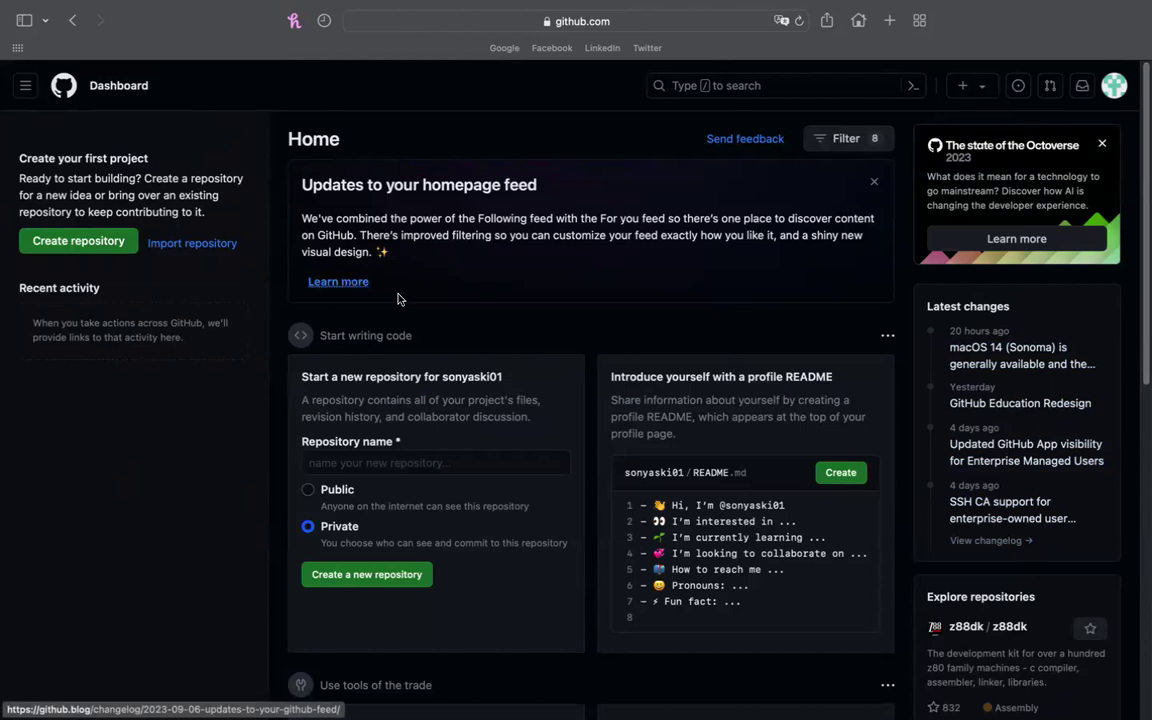
{"action": "scroll", "coordinate": [397, 298], "scroll_direction": "down", "scroll_amount": 1}
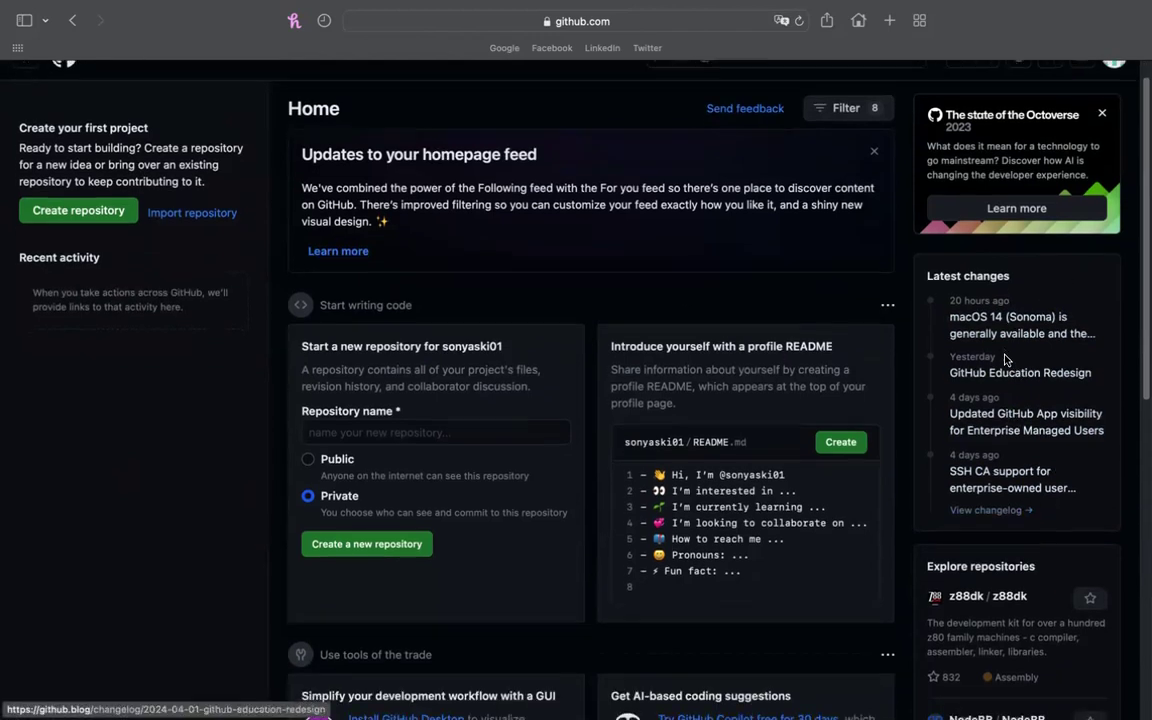
{"action": "scroll", "coordinate": [1006, 359], "scroll_direction": "down", "scroll_amount": 5}
{"action": "scroll", "coordinate": [548, 370], "scroll_direction": "down", "scroll_amount": 4}
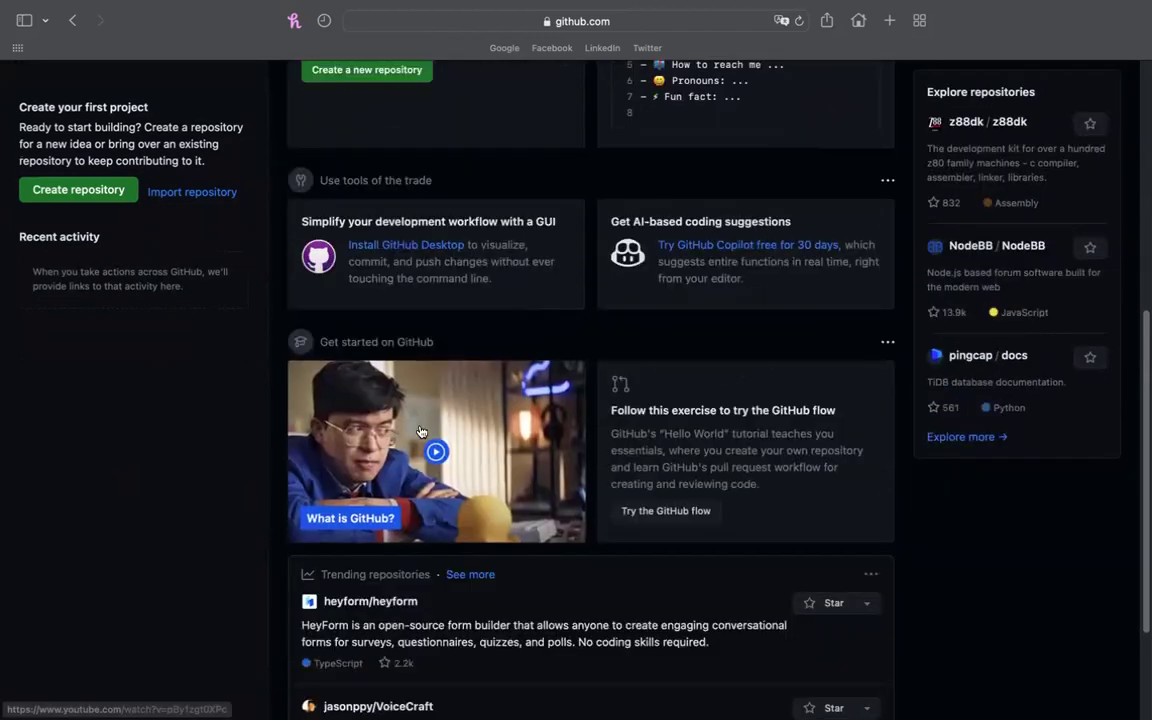
{"action": "scroll", "coordinate": [373, 432], "scroll_direction": "down", "scroll_amount": 2}
{"action": "scroll", "coordinate": [370, 420], "scroll_direction": "up", "scroll_amount": 10}
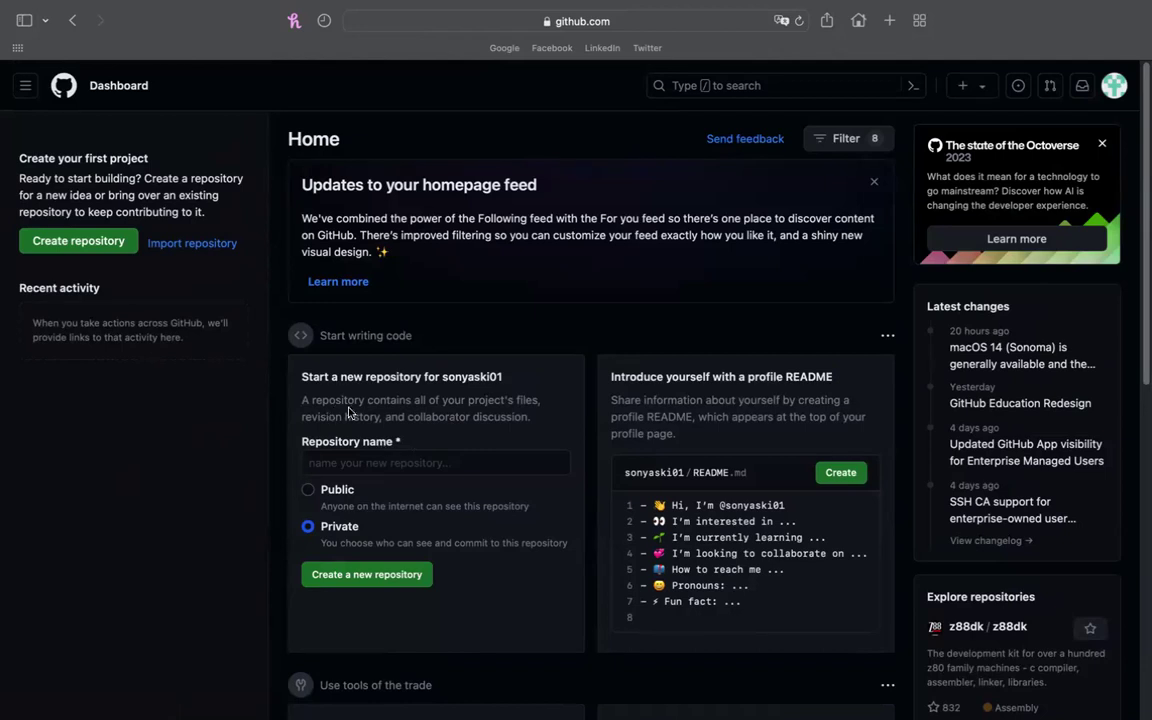
Step: Create a new public repository named Coding Portfolio from the repository form on the dashboard
{"action": "left_click_drag", "start_coordinate": [299, 378], "coordinate": [532, 373]}
{"action": "left_click", "coordinate": [462, 379]}
{"action": "left_click", "coordinate": [308, 491]}
{"action": "left_click", "coordinate": [368, 465]}
{"action": "type", "text": "Codin"}
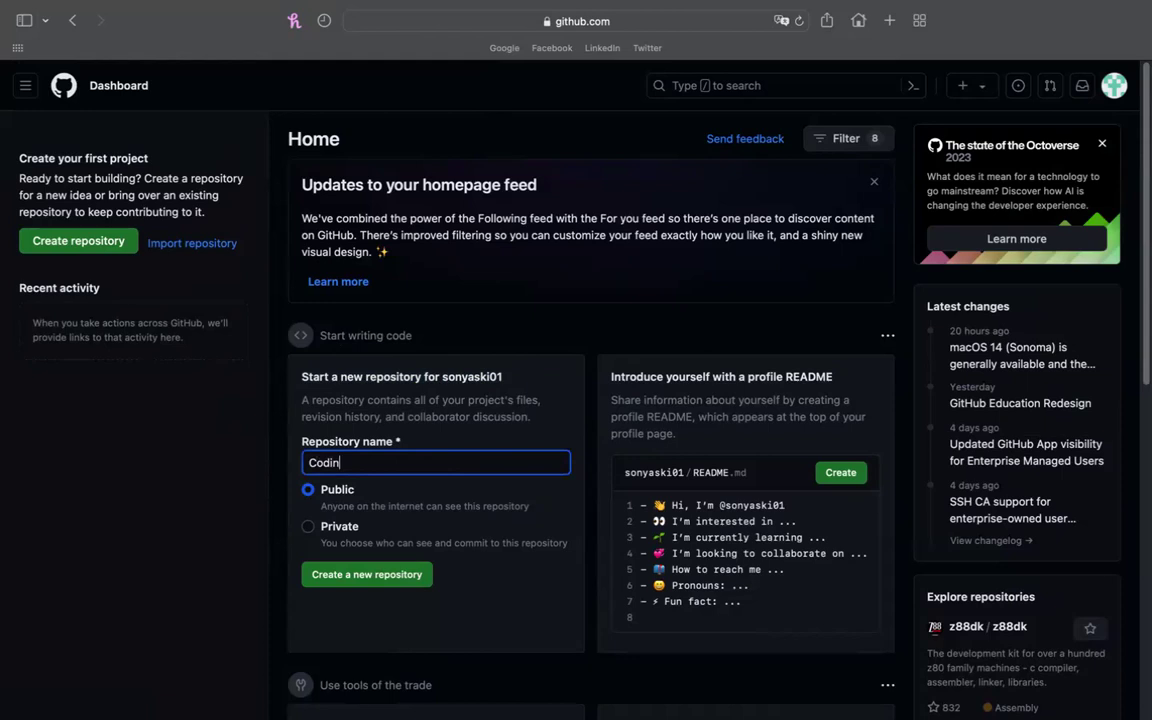
{"action": "type", "text": "g Portgolio"}
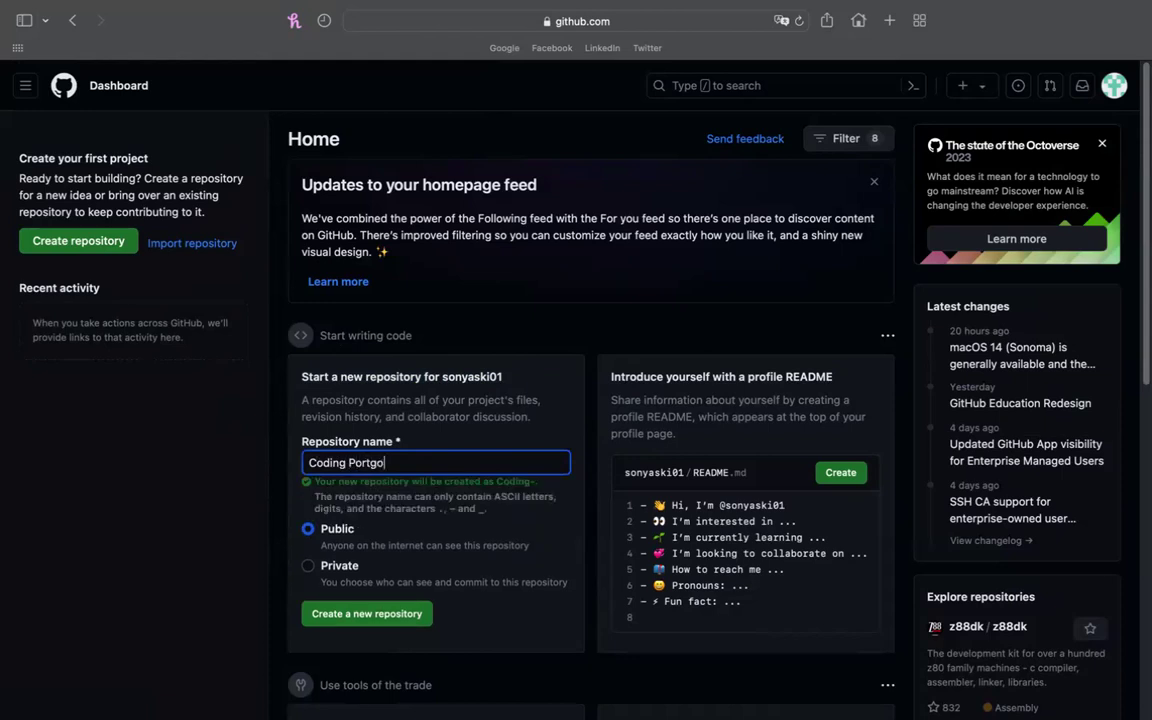
{"action": "key", "text": "BackSpace"}
{"action": "key", "text": "BackSpace"}
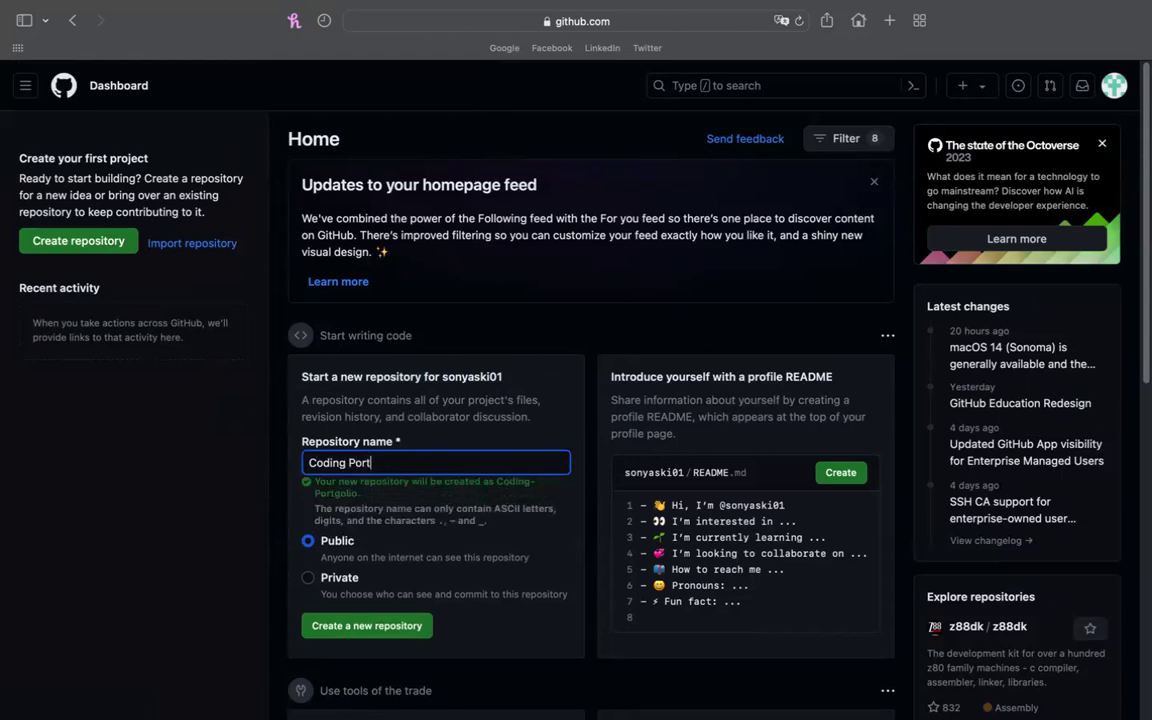
{"action": "type", "text": "folio"}
{"action": "left_click", "coordinate": [400, 633]}
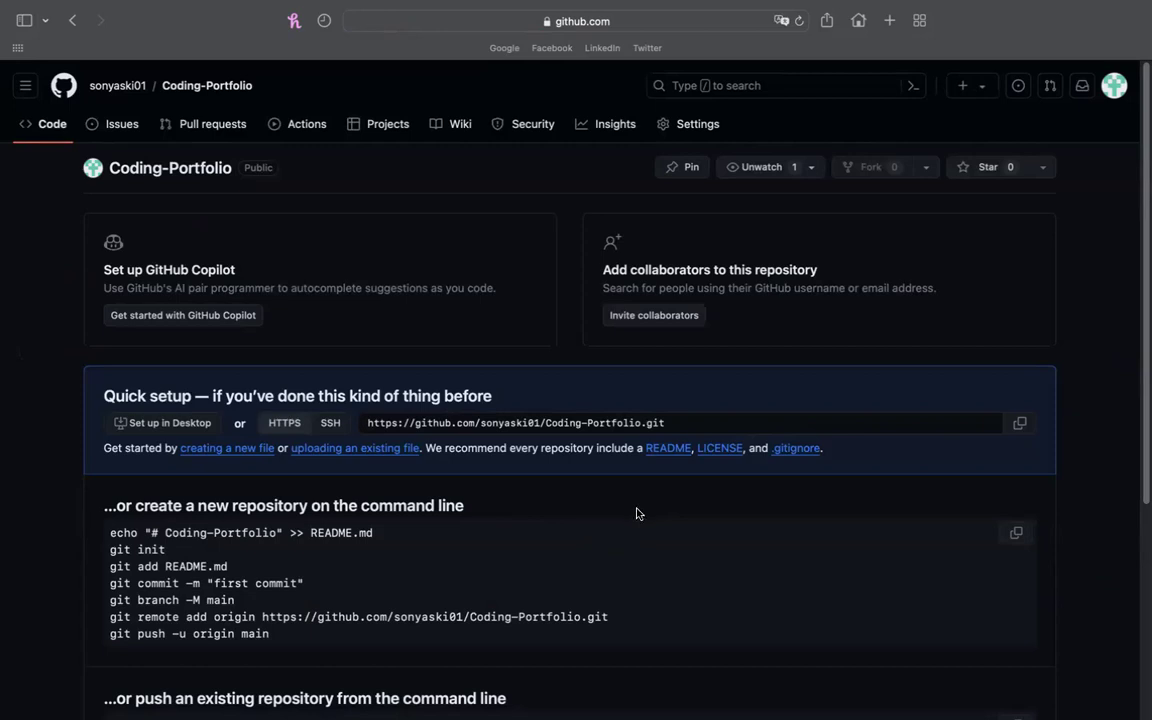
Step: Review the new repository's quick setup options and its command-line instructions for creating, pushing and importing code
{"action": "scroll", "coordinate": [608, 500], "scroll_direction": "down", "scroll_amount": 5}
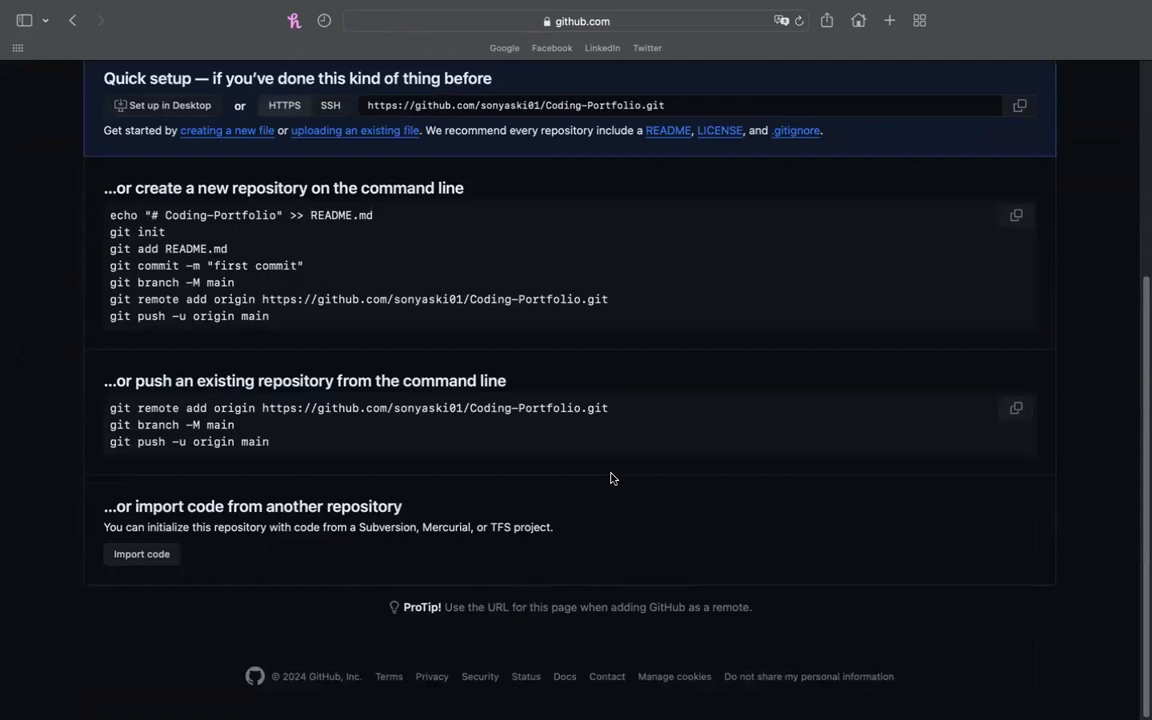
{"action": "scroll", "coordinate": [613, 478], "scroll_direction": "up", "scroll_amount": 5}
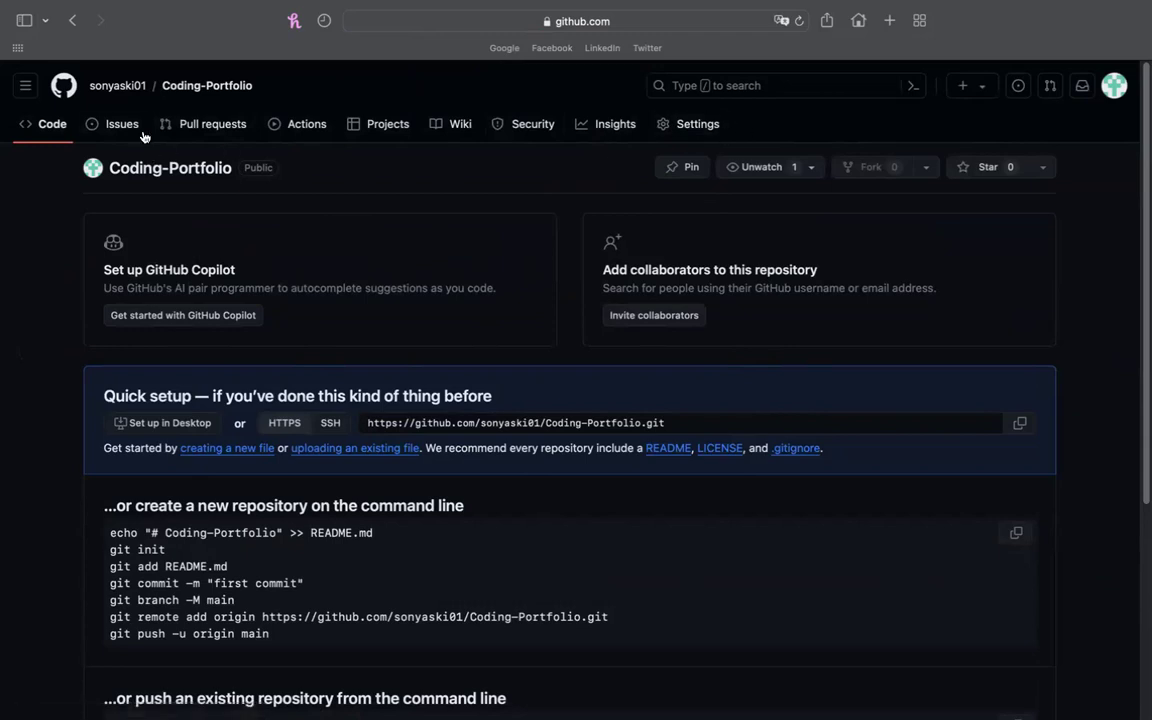
{"action": "scroll", "coordinate": [435, 425], "scroll_direction": "down", "scroll_amount": 5}
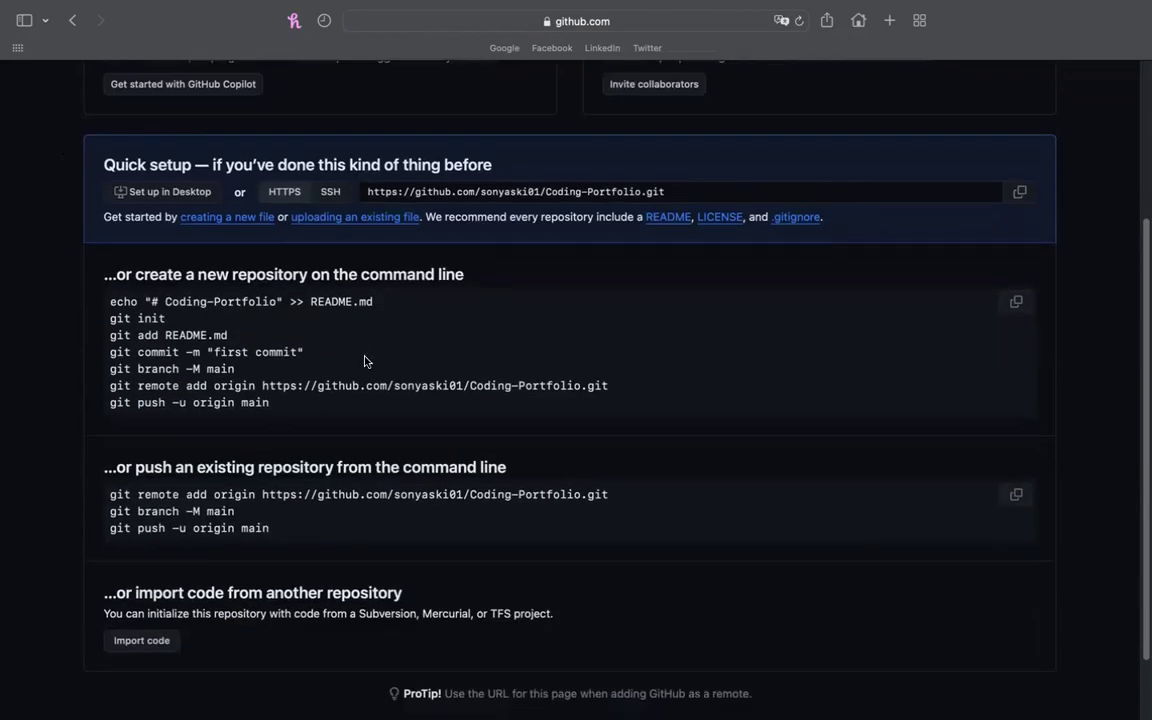
{"action": "scroll", "coordinate": [393, 339], "scroll_direction": "up", "scroll_amount": 5}
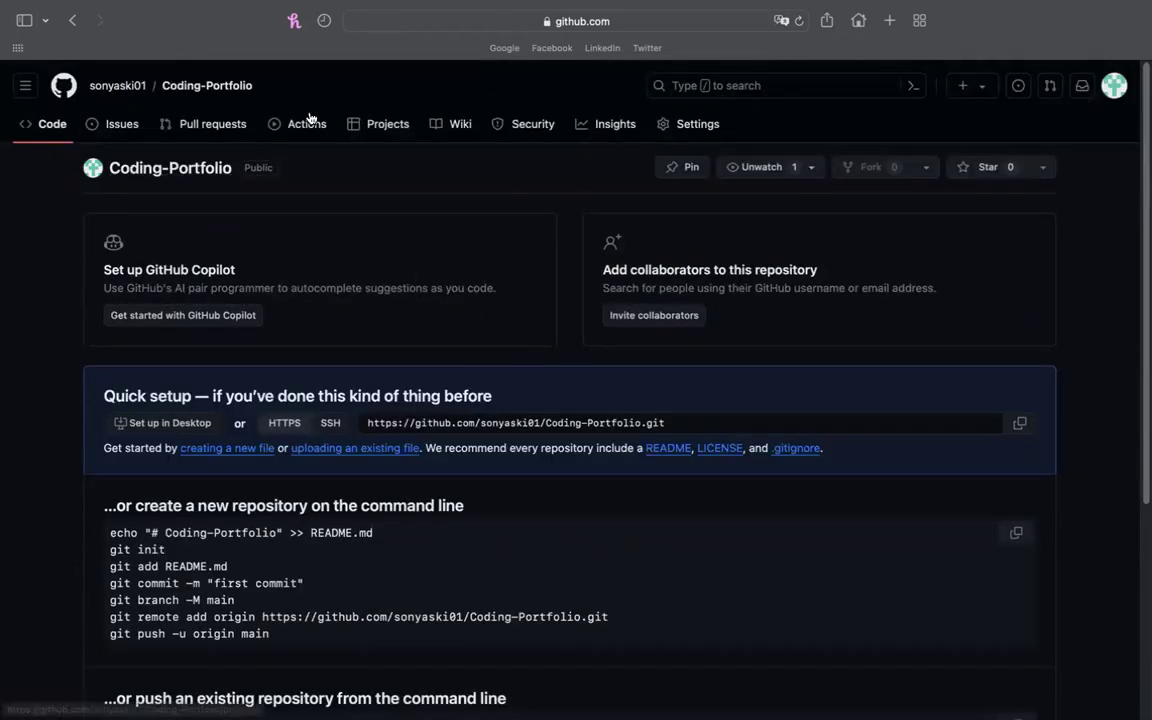
Step: View the repository's Issues and Pull requests pages, and look through the workflow templates offered under Actions
{"action": "left_click", "coordinate": [119, 128]}
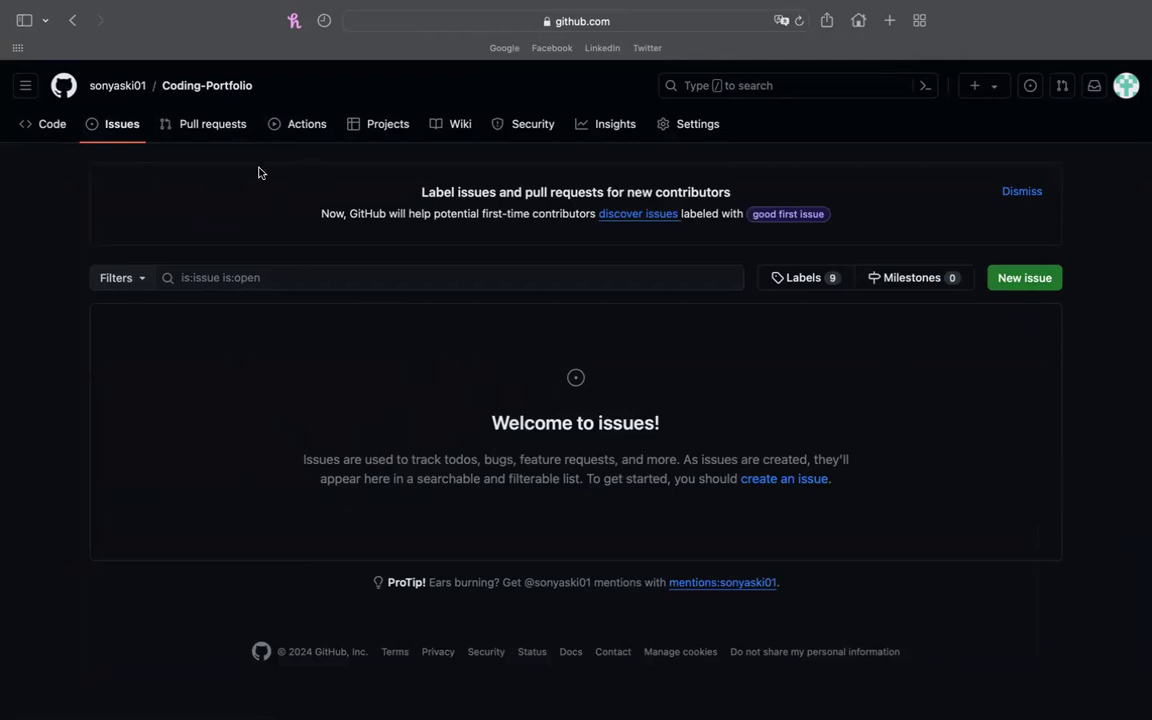
{"action": "left_click", "coordinate": [214, 130]}
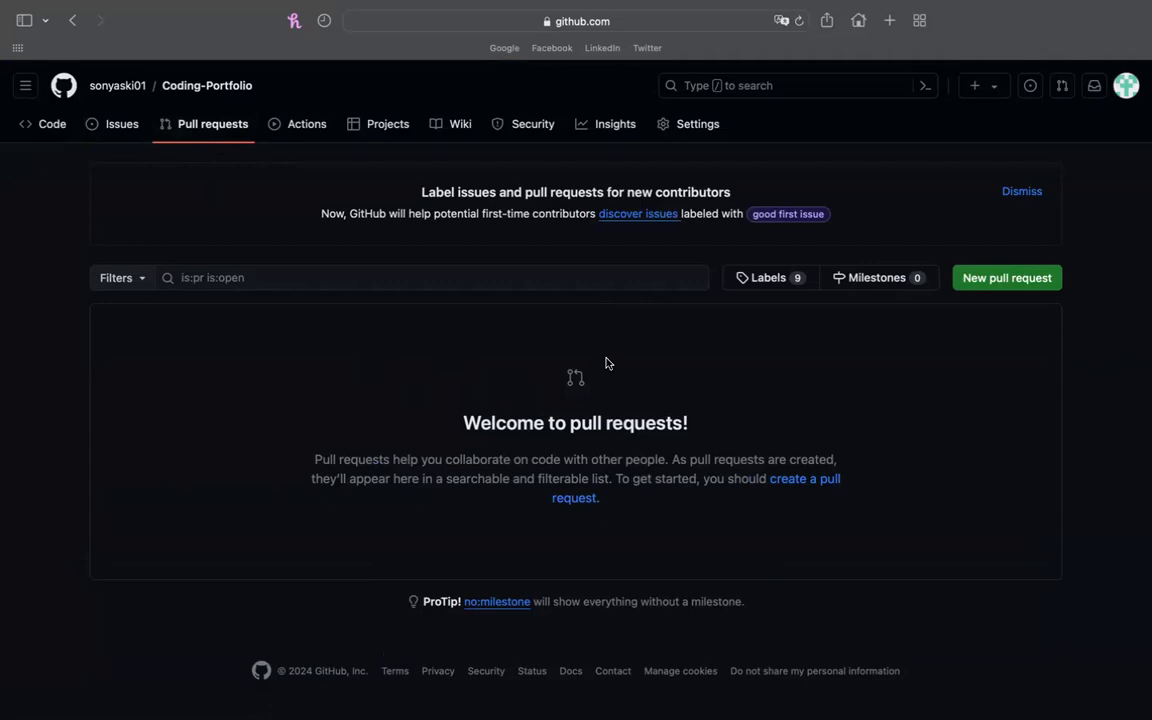
{"action": "left_click", "coordinate": [298, 126]}
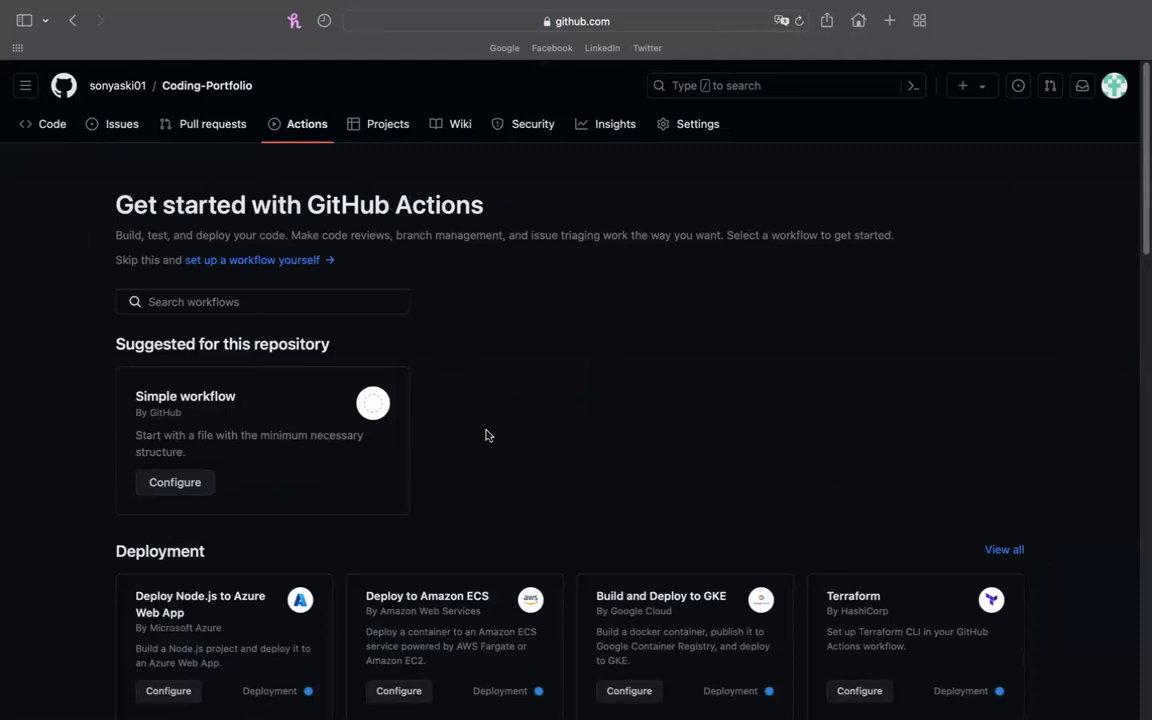
{"action": "scroll", "coordinate": [487, 434], "scroll_direction": "down", "scroll_amount": 5}
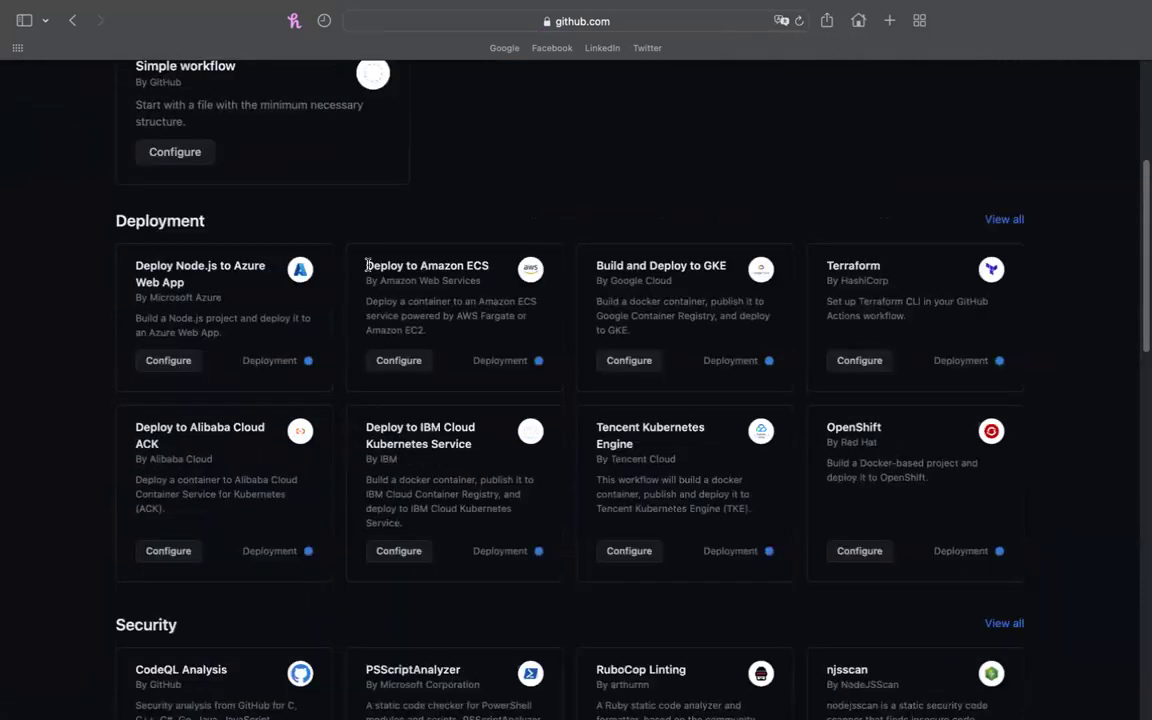
{"action": "scroll", "coordinate": [213, 375], "scroll_direction": "down", "scroll_amount": 5}
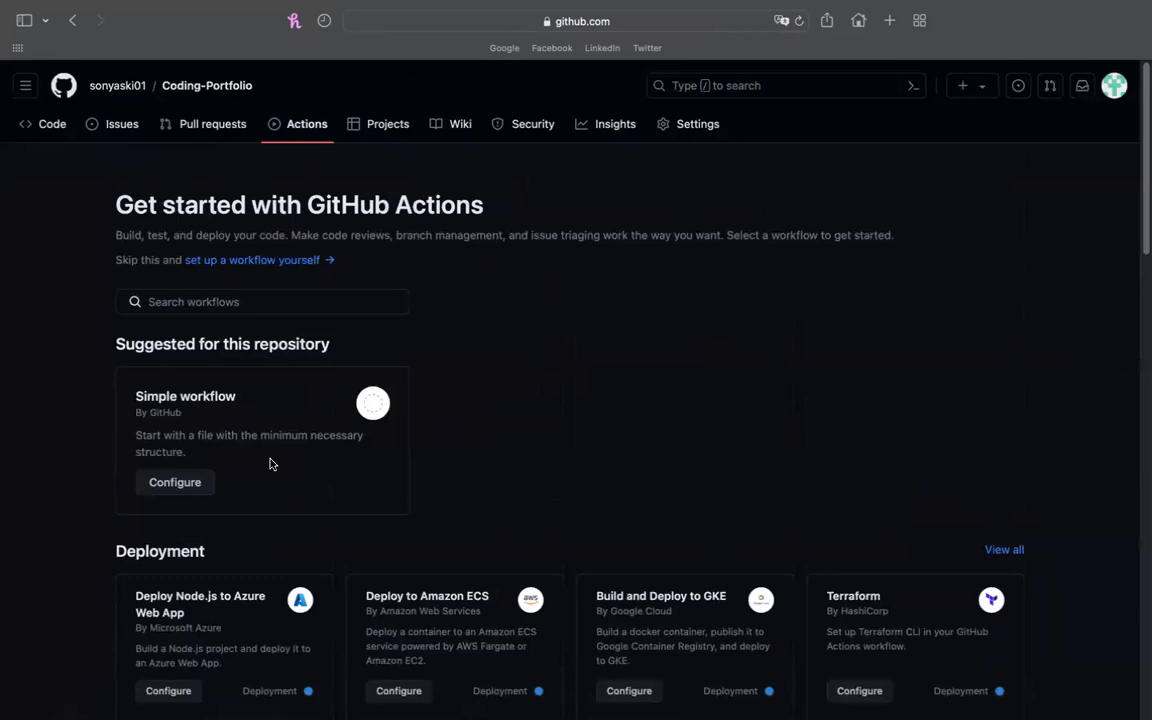
{"action": "scroll", "coordinate": [270, 463], "scroll_direction": "down", "scroll_amount": 5}
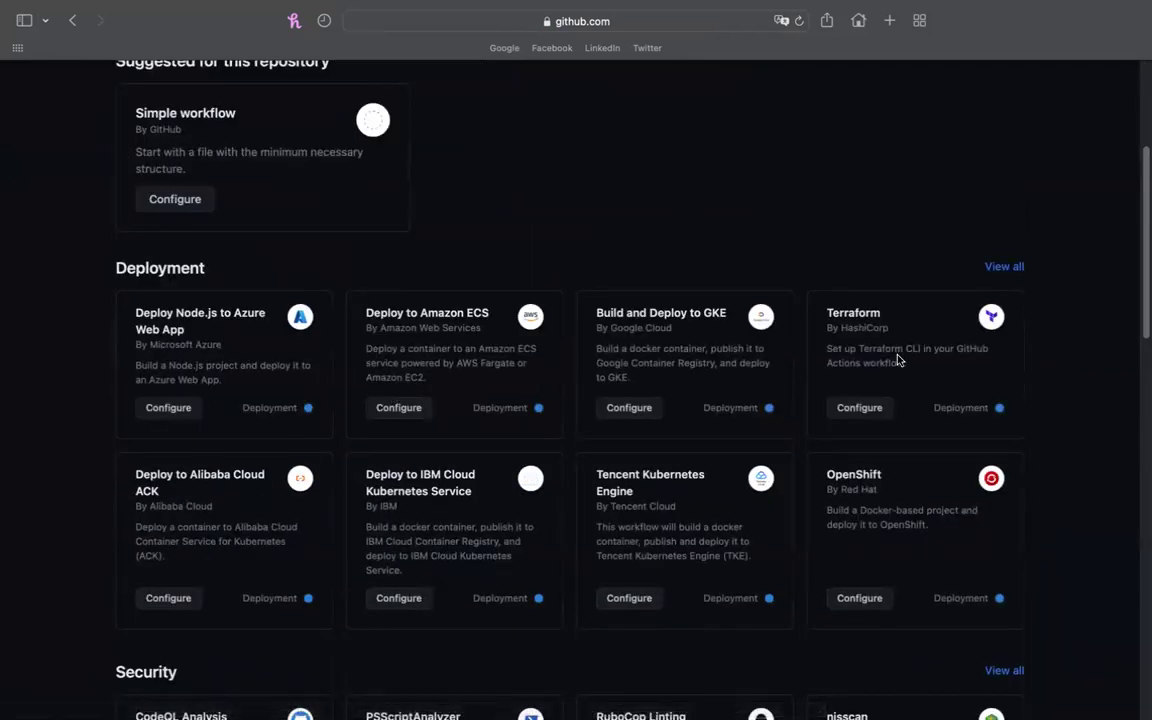
{"action": "scroll", "coordinate": [442, 440], "scroll_direction": "down", "scroll_amount": 4}
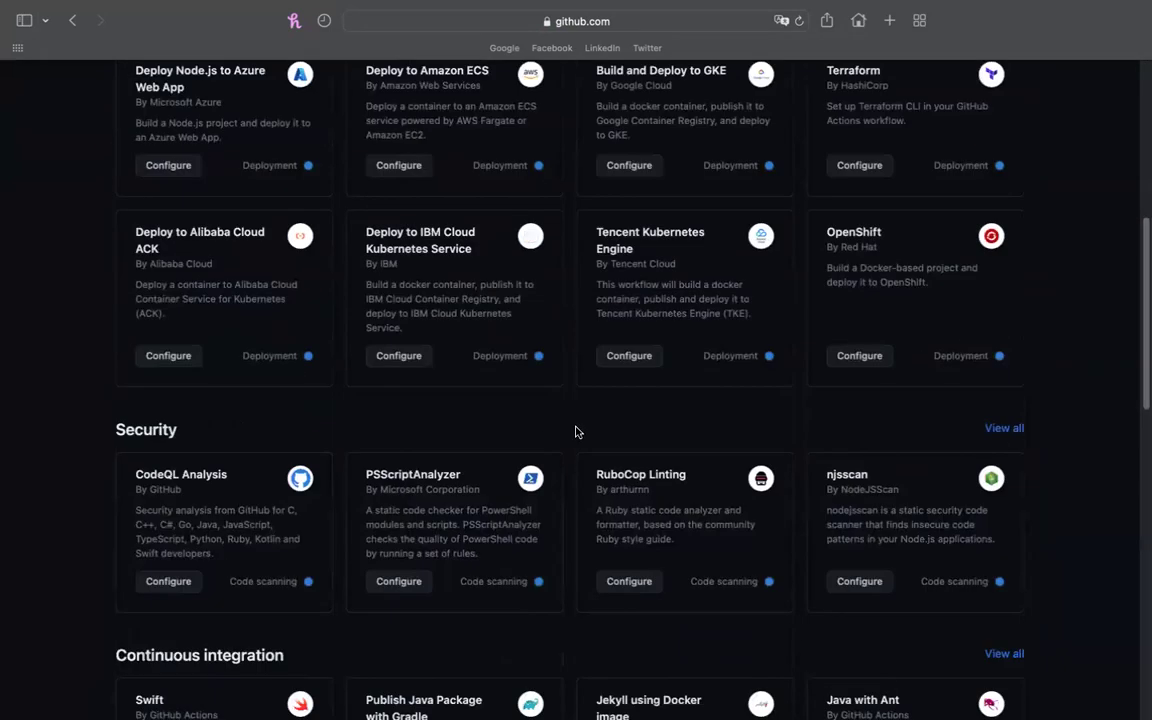
Step: Examine the deployment, security, continuous integration and automation workflow templates offered for the repository
{"action": "scroll", "coordinate": [327, 452], "scroll_direction": "down", "scroll_amount": 2}
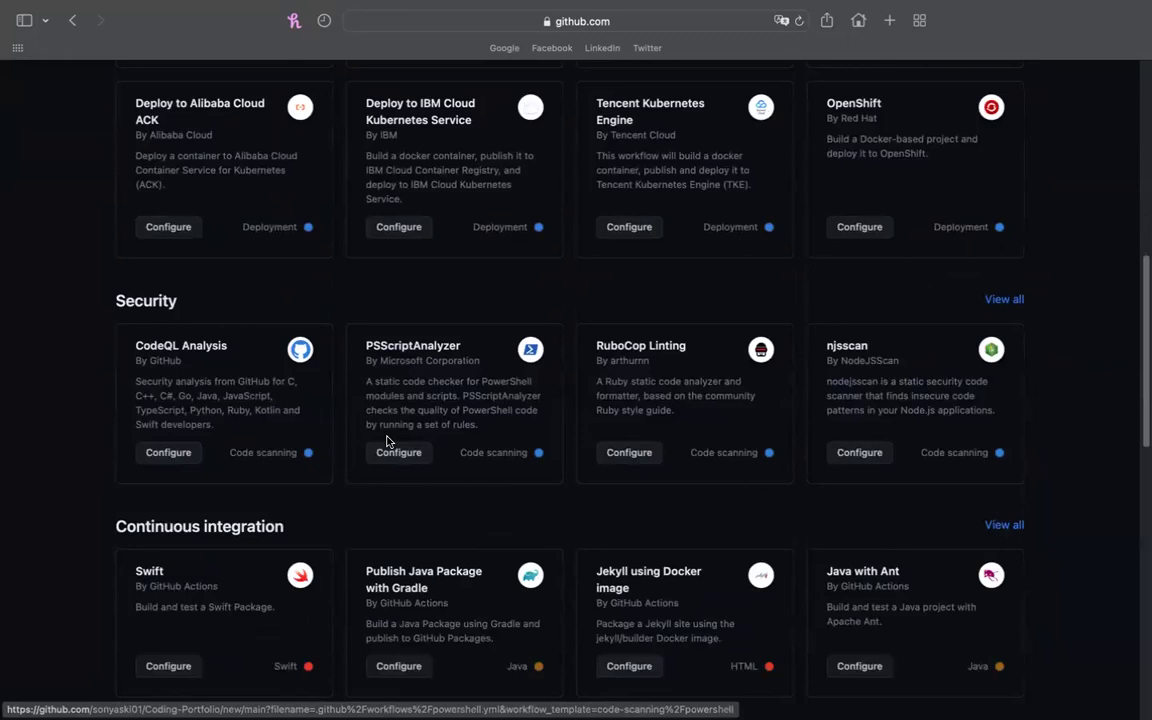
{"action": "scroll", "coordinate": [806, 390], "scroll_direction": "down", "scroll_amount": 3}
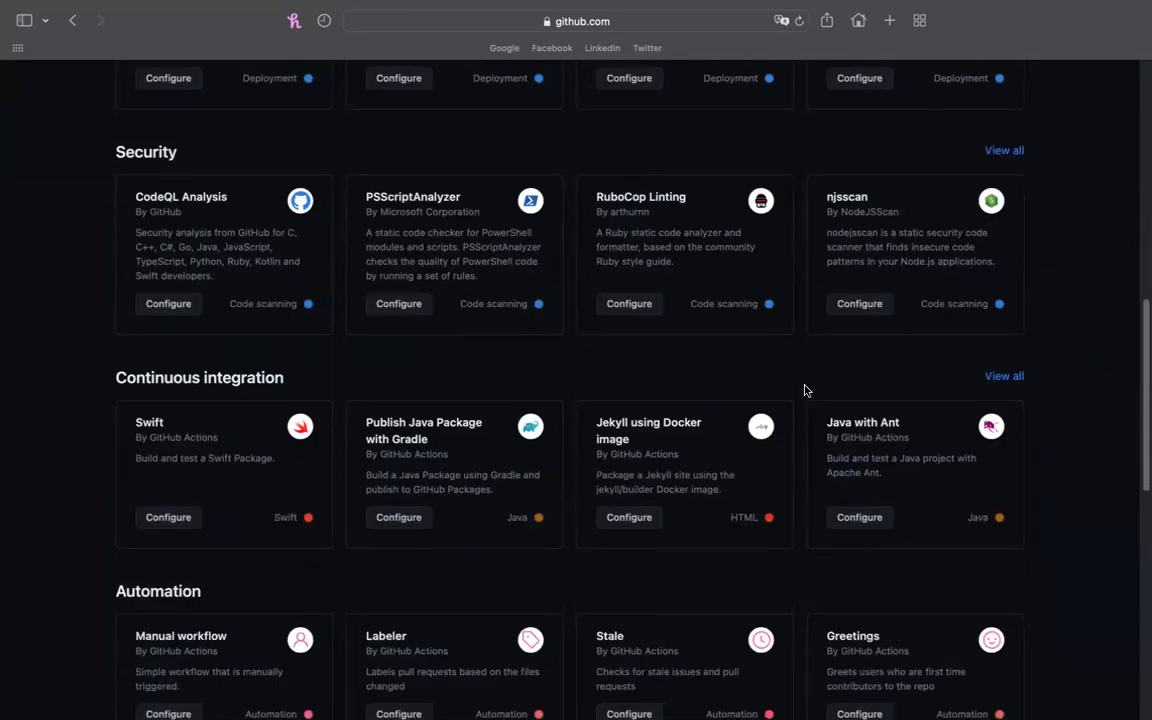
{"action": "scroll", "coordinate": [391, 379], "scroll_direction": "up", "scroll_amount": 10}
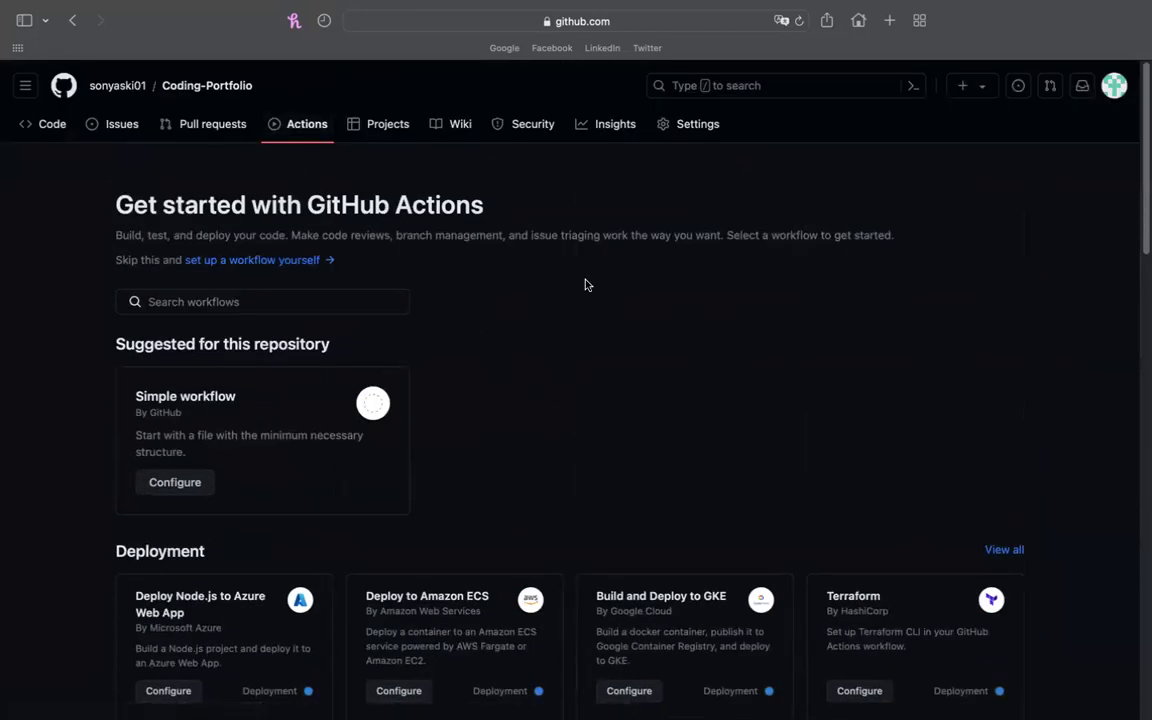
{"action": "scroll", "coordinate": [586, 285], "scroll_direction": "down", "scroll_amount": 5}
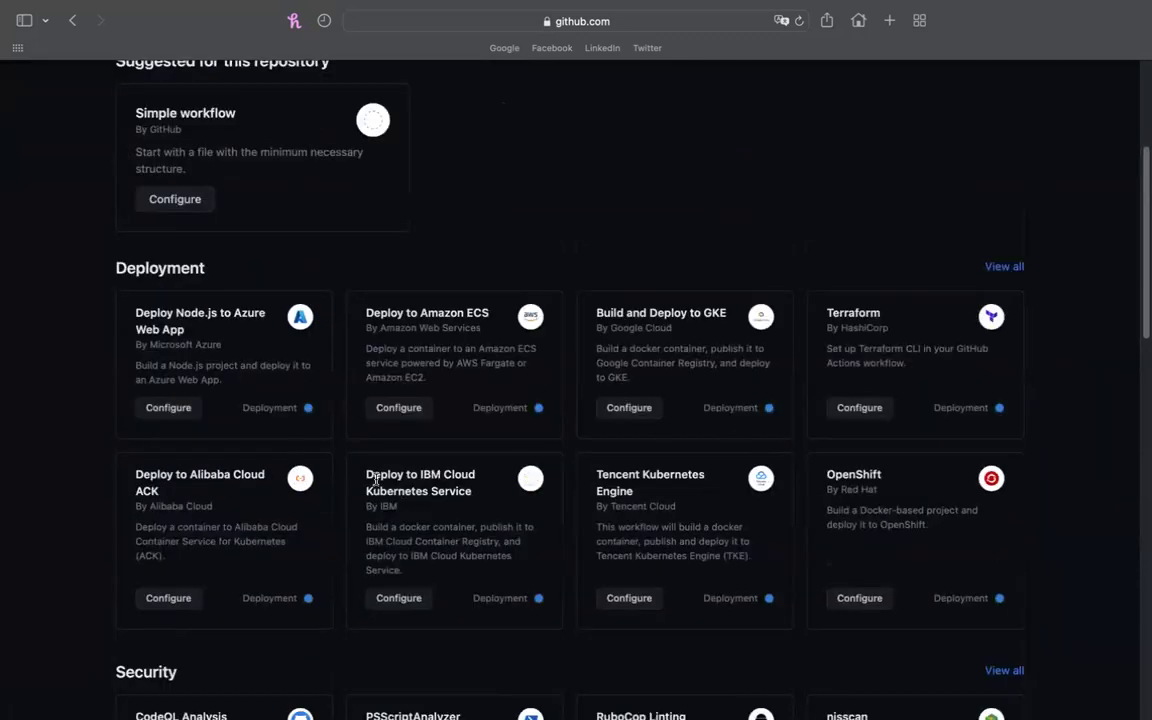
{"action": "scroll", "coordinate": [761, 489], "scroll_direction": "down", "scroll_amount": 5}
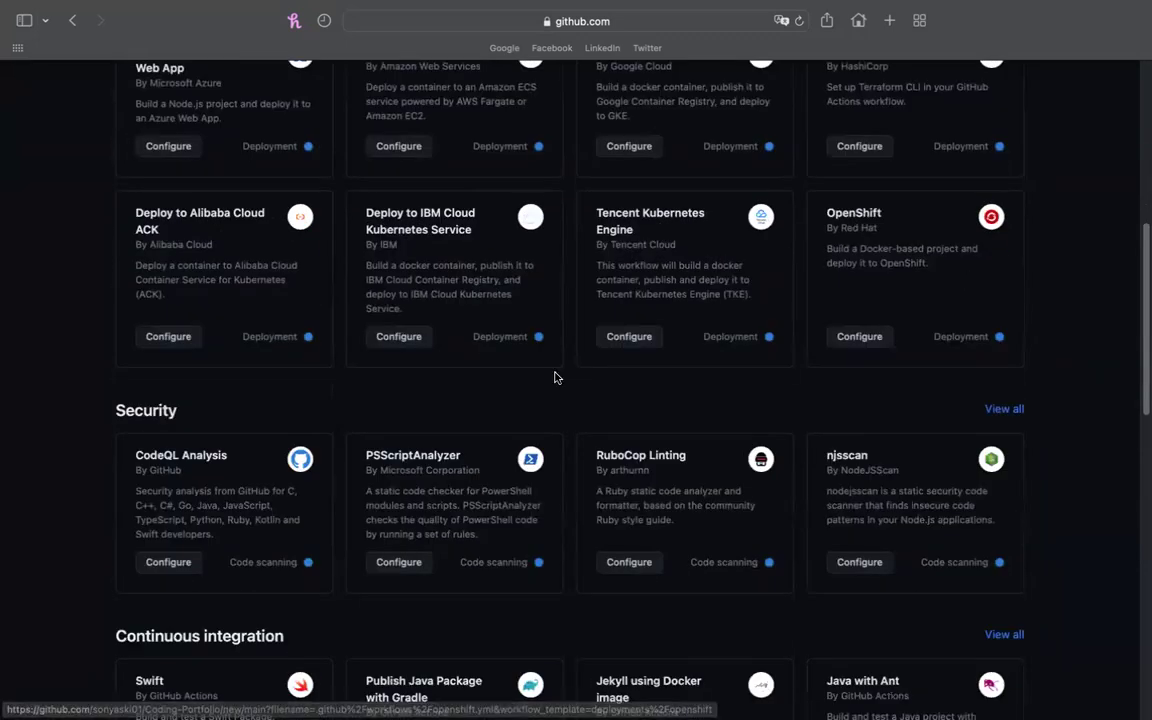
{"action": "scroll", "coordinate": [710, 347], "scroll_direction": "up", "scroll_amount": 9}
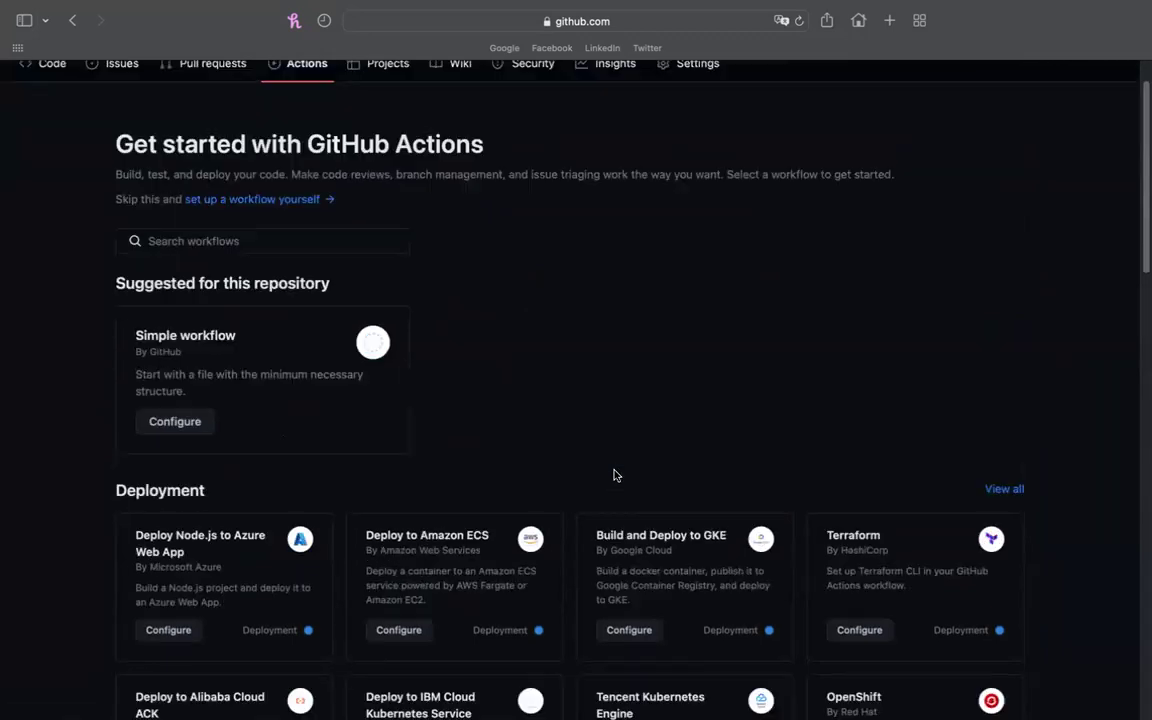
{"action": "scroll", "coordinate": [615, 475], "scroll_direction": "up", "scroll_amount": 2}
Step: View the repository's Projects page, dismissing the projects welcome message, and check the options for linking or creating a project
{"action": "left_click", "coordinate": [386, 124]}
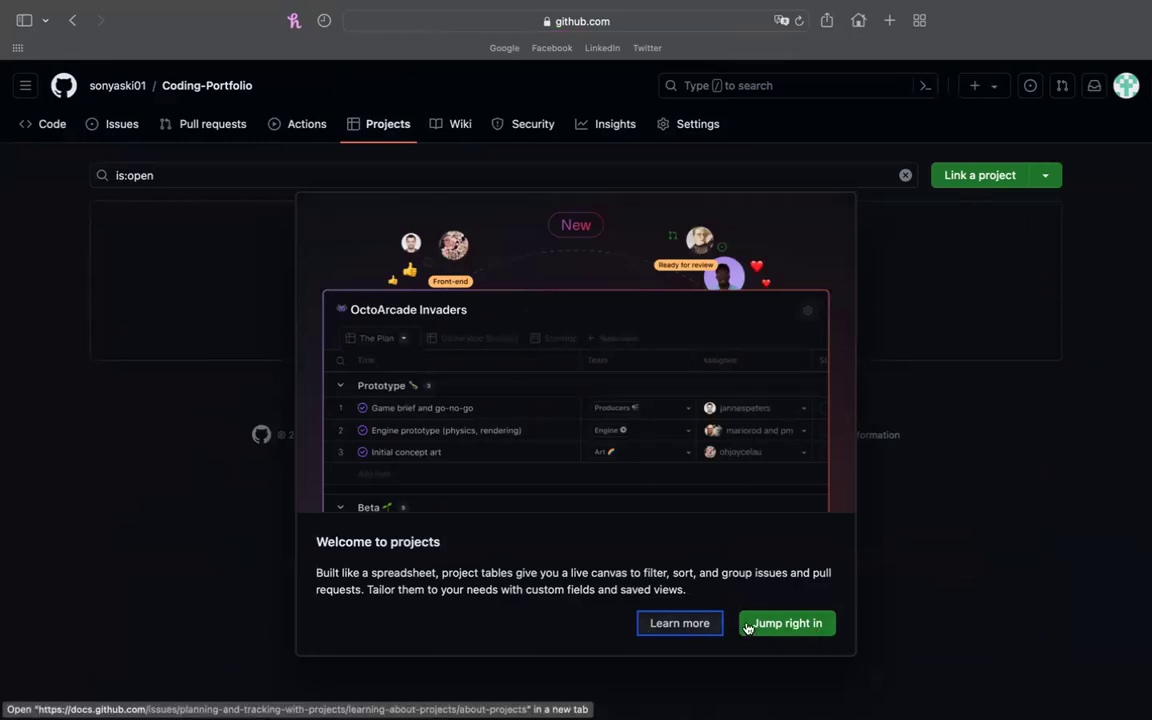
{"action": "left_click", "coordinate": [807, 626]}
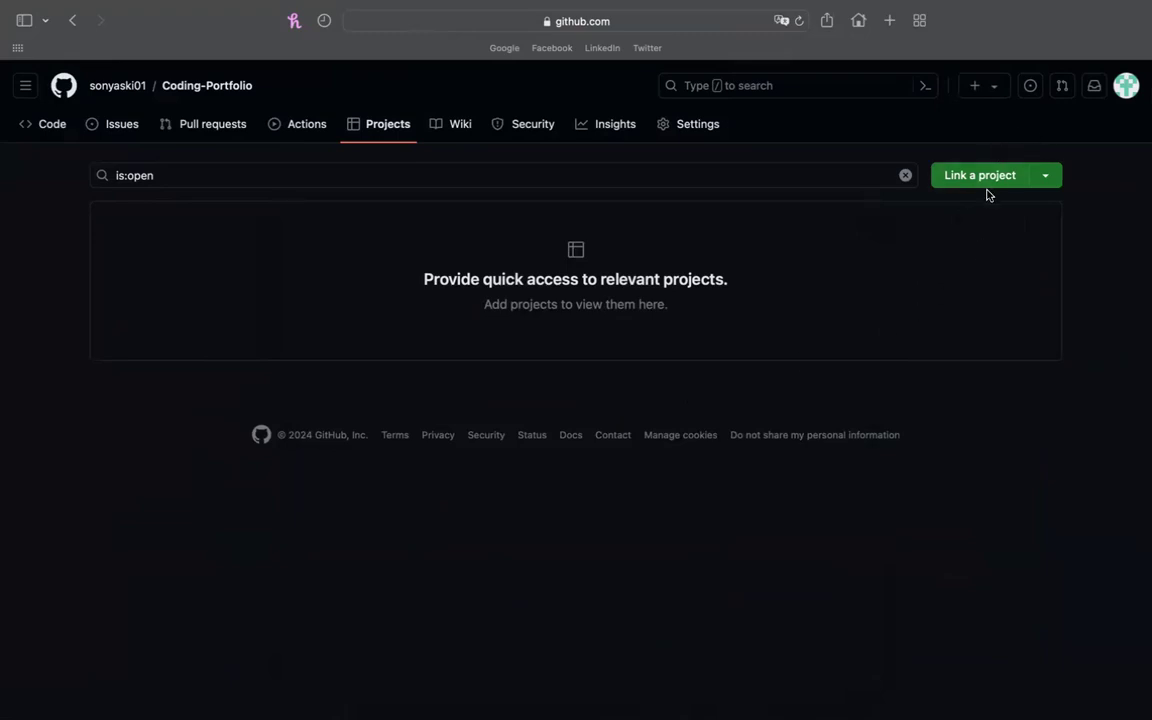
{"action": "left_click", "coordinate": [1045, 178]}
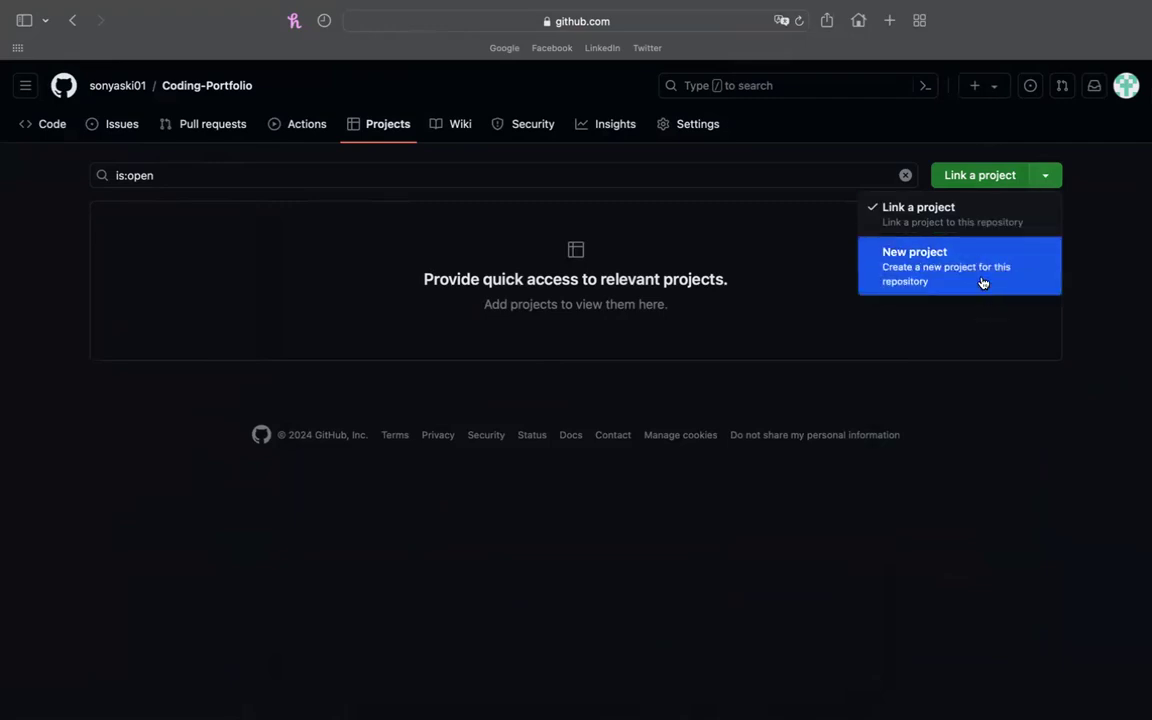
{"action": "left_click", "coordinate": [556, 331]}
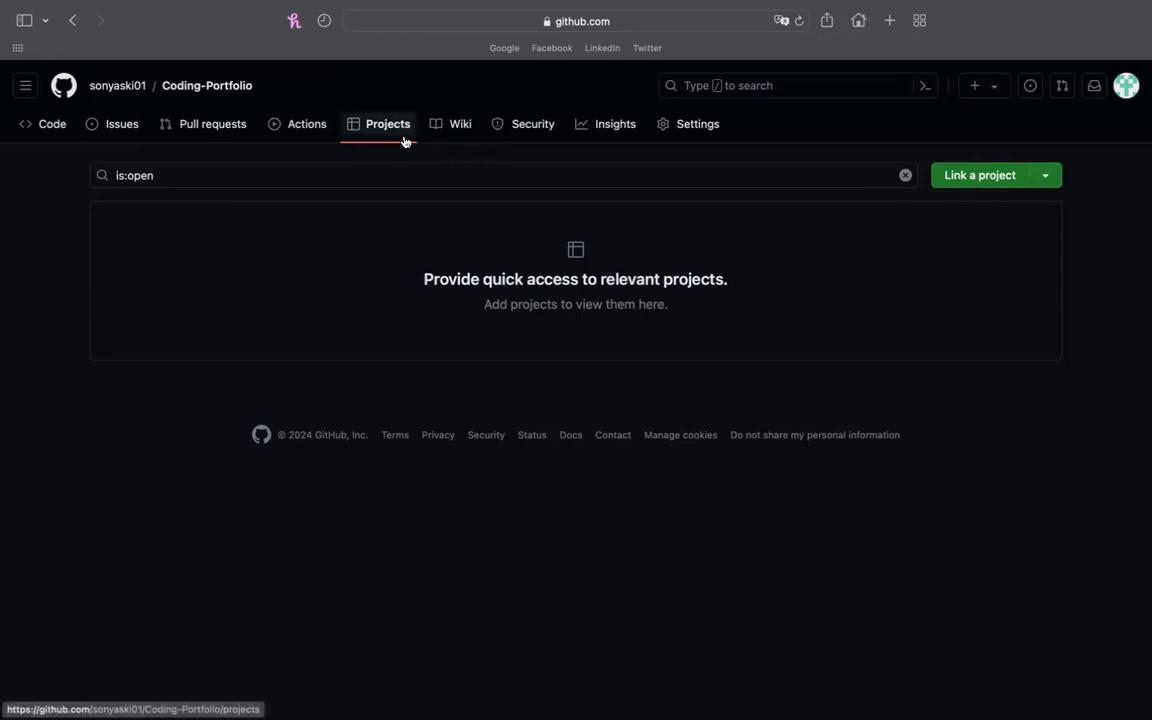
Step: Open the editor for the repository wiki's first page and look over its default welcome text and editing options
{"action": "left_click", "coordinate": [461, 130]}
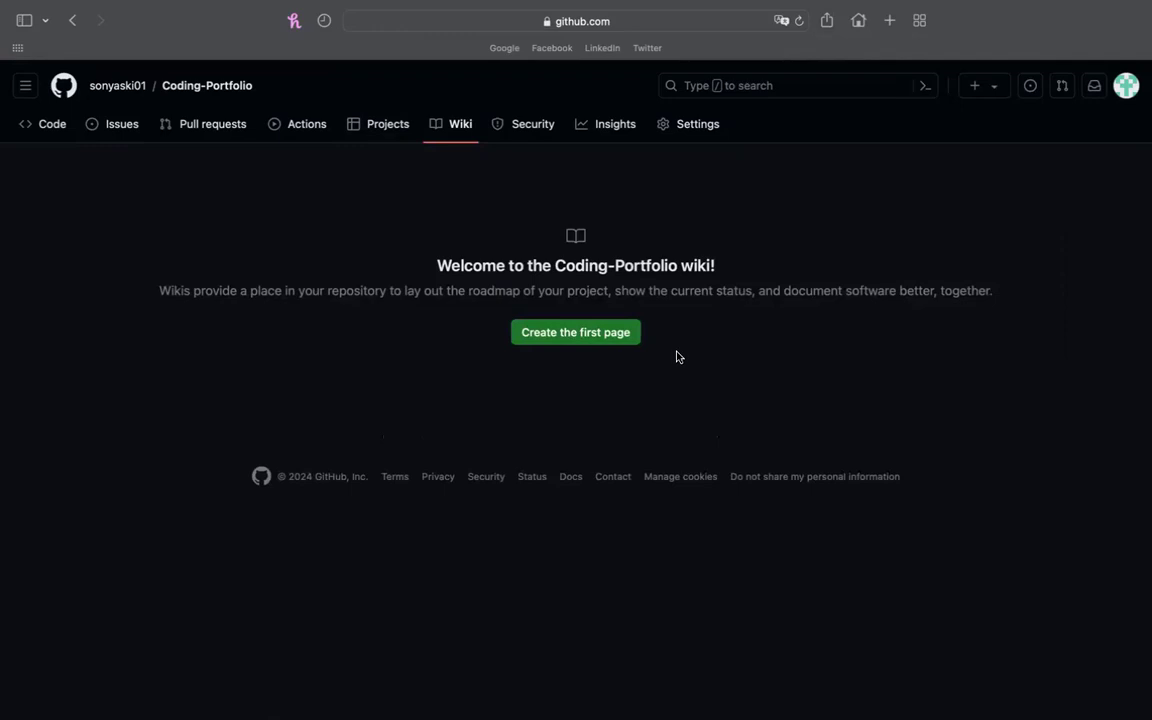
{"action": "left_click", "coordinate": [572, 336]}
{"action": "scroll", "coordinate": [470, 378], "scroll_direction": "down", "scroll_amount": 1}
{"action": "left_click_drag", "start_coordinate": [352, 314], "coordinate": [36, 303]}
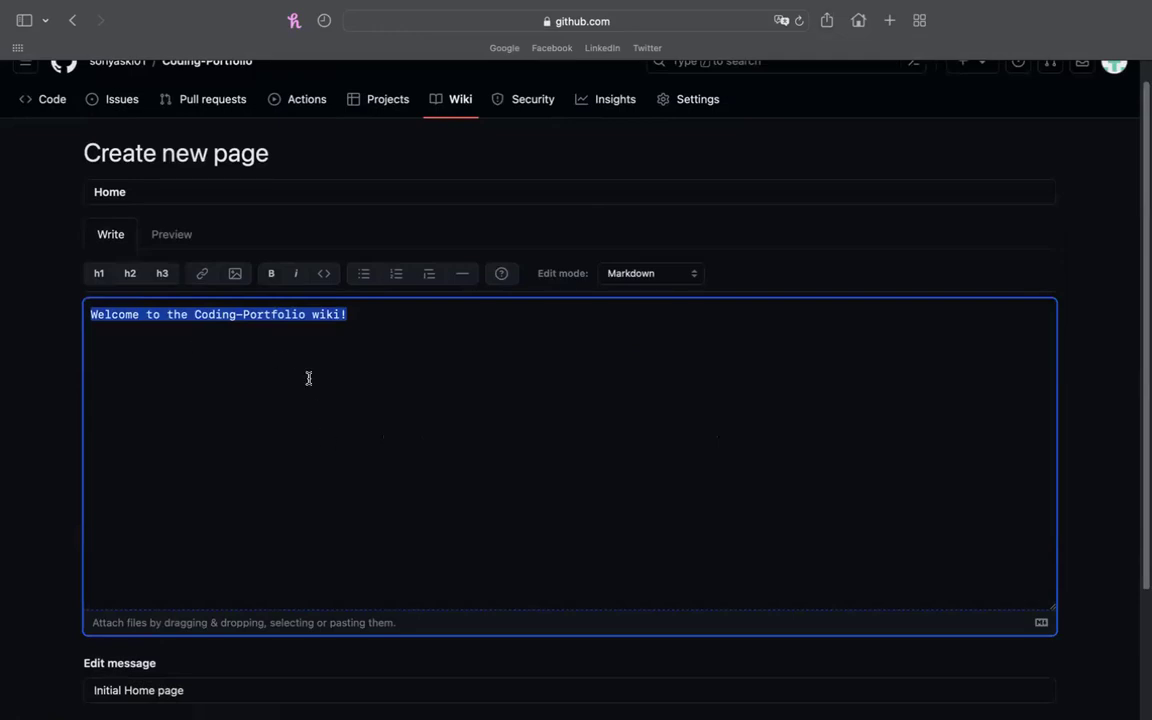
{"action": "left_click", "coordinate": [372, 300]}
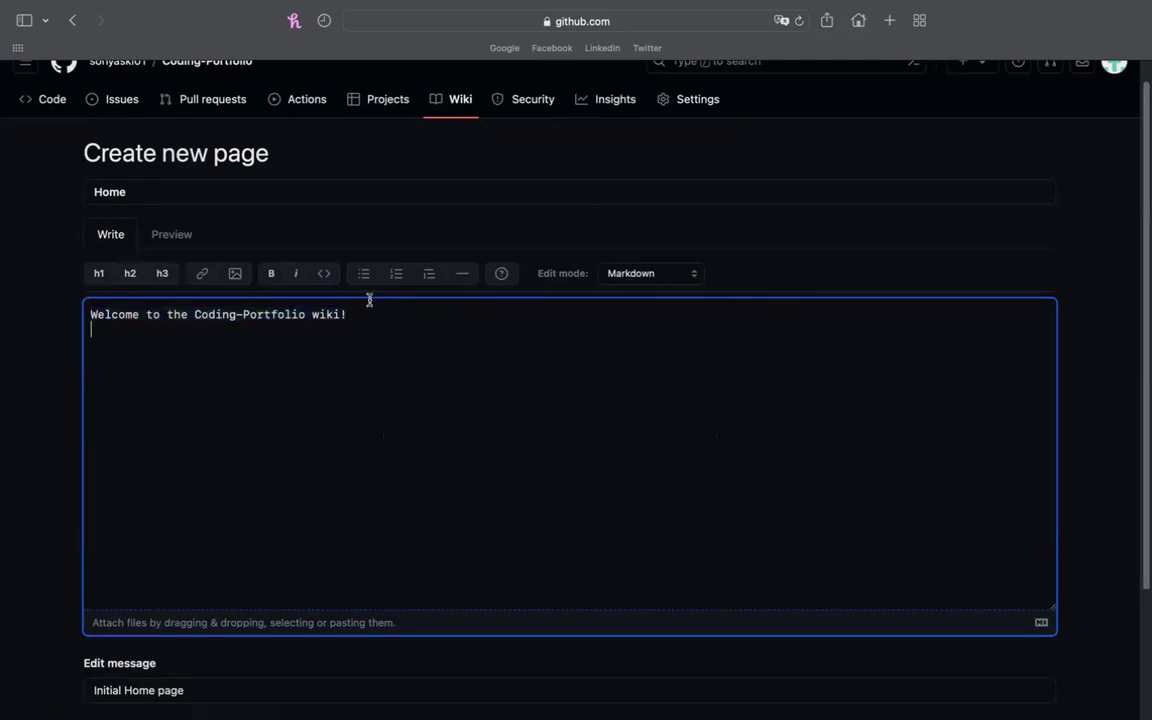
{"action": "key", "text": "Return"}
{"action": "left_click", "coordinate": [443, 332]}
{"action": "scroll", "coordinate": [460, 340], "scroll_direction": "up", "scroll_amount": 1}
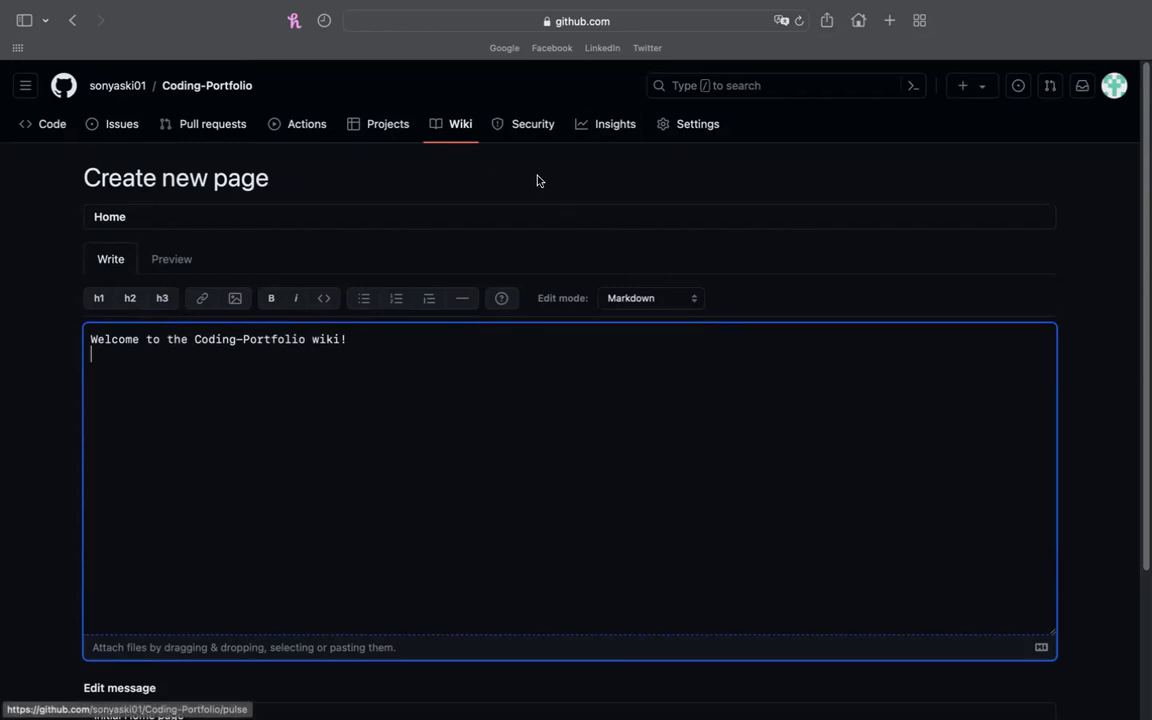
{"action": "scroll", "coordinate": [300, 320], "scroll_direction": "down", "scroll_amount": 3}
{"action": "scroll", "coordinate": [230, 245], "scroll_direction": "up", "scroll_amount": 3}
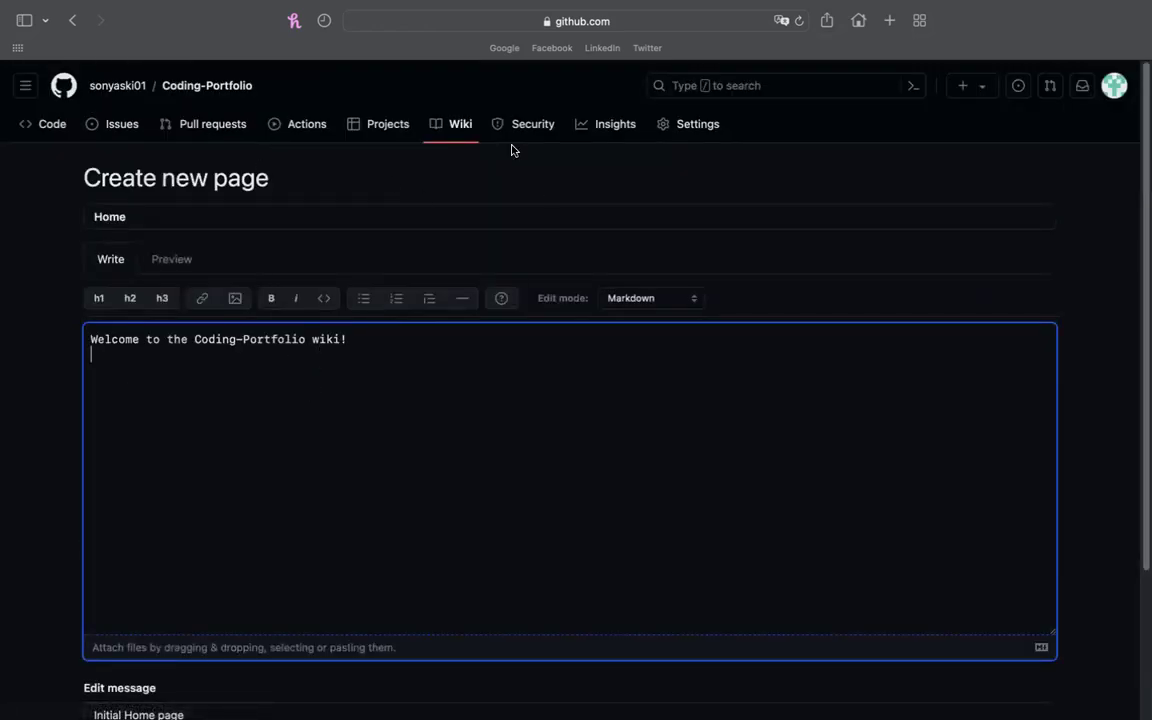
Step: View the repository's Security overview and its Insights activity summary
{"action": "left_click", "coordinate": [546, 124]}
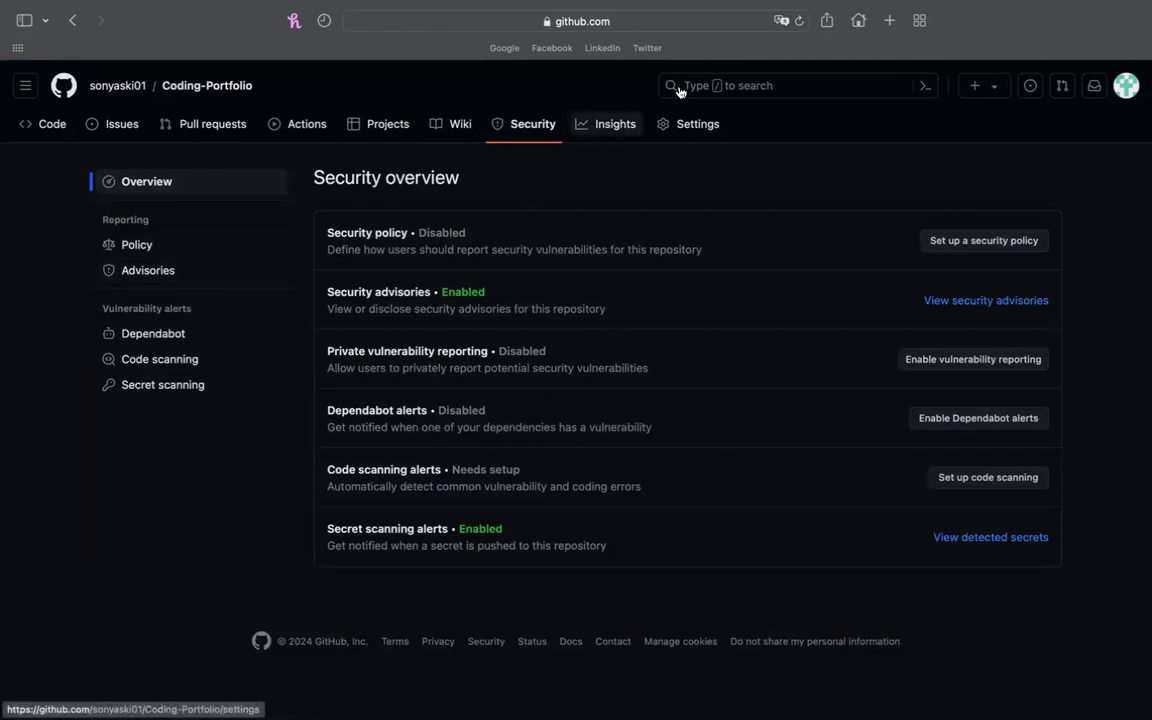
{"action": "left_click", "coordinate": [617, 137]}
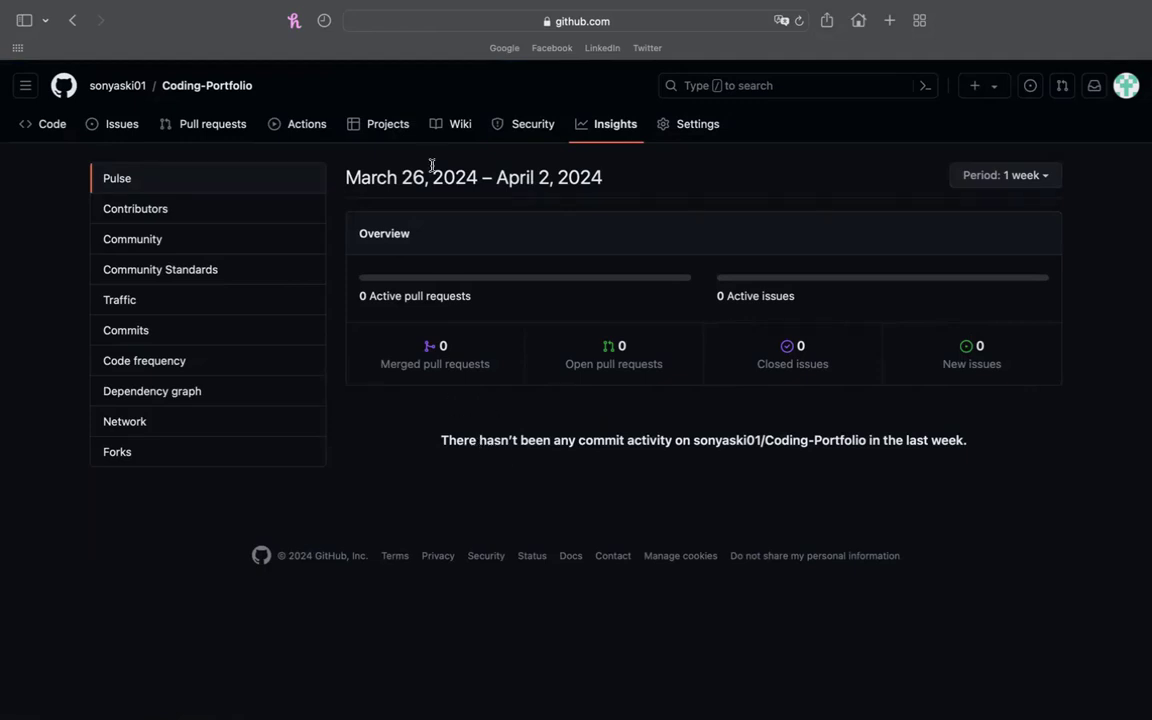
Step: Look through the repository's General settings, from the name, features and pull request options down to the Danger Zone
{"action": "left_click", "coordinate": [688, 125]}
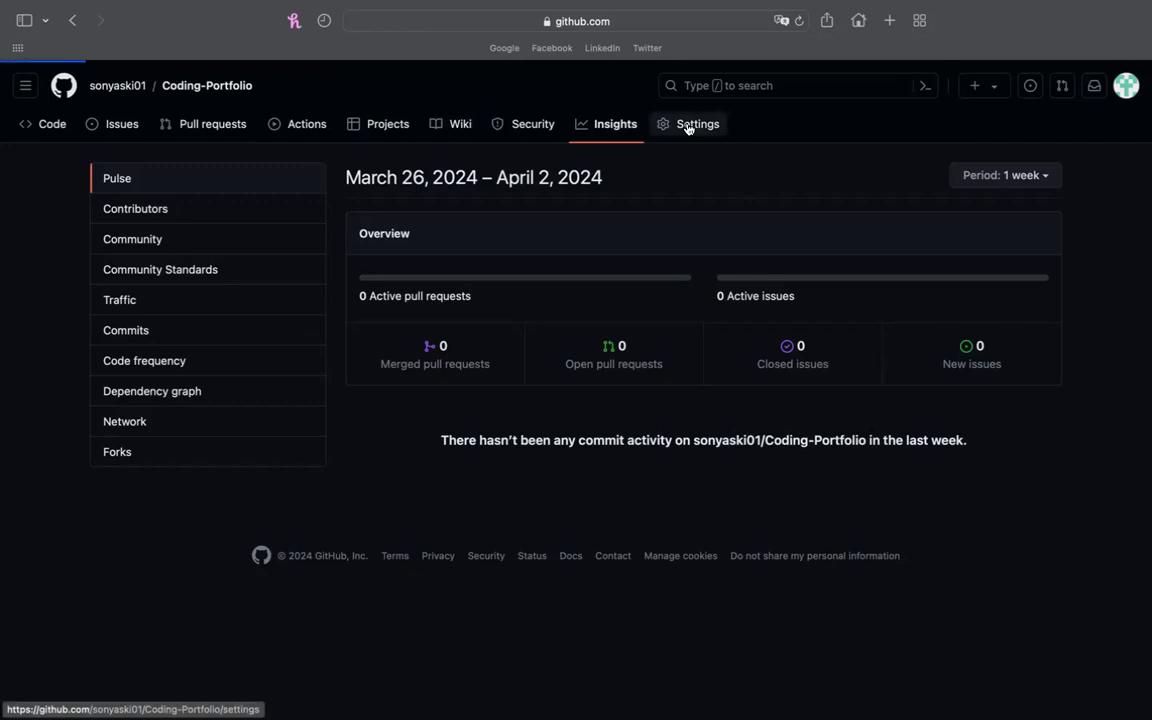
{"action": "scroll", "coordinate": [596, 379], "scroll_direction": "down", "scroll_amount": 1}
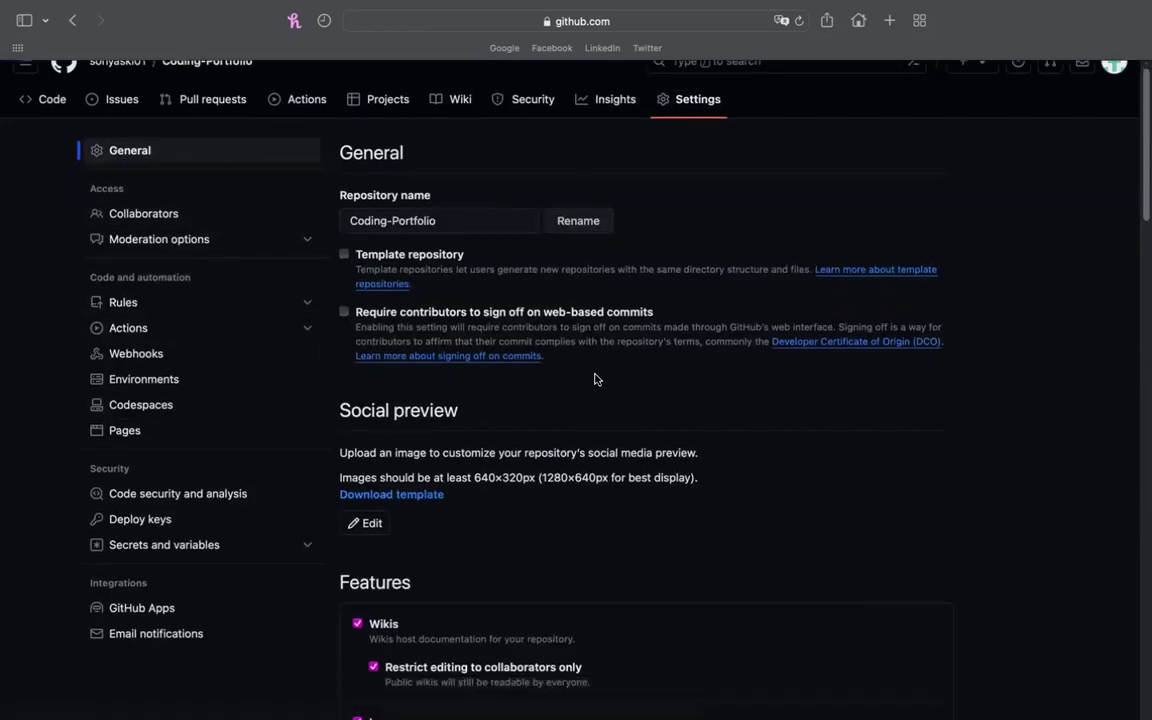
{"action": "scroll", "coordinate": [590, 390], "scroll_direction": "down", "scroll_amount": 3}
{"action": "scroll", "coordinate": [591, 378], "scroll_direction": "down", "scroll_amount": 8}
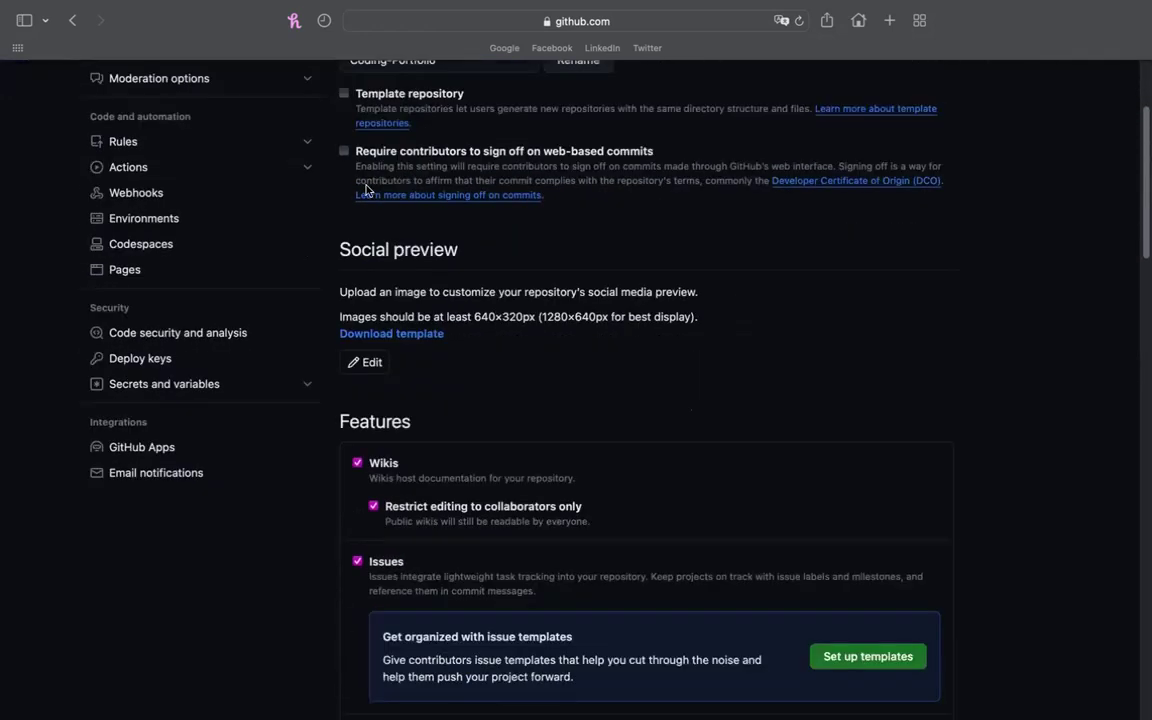
{"action": "scroll", "coordinate": [509, 373], "scroll_direction": "up", "scroll_amount": 10}
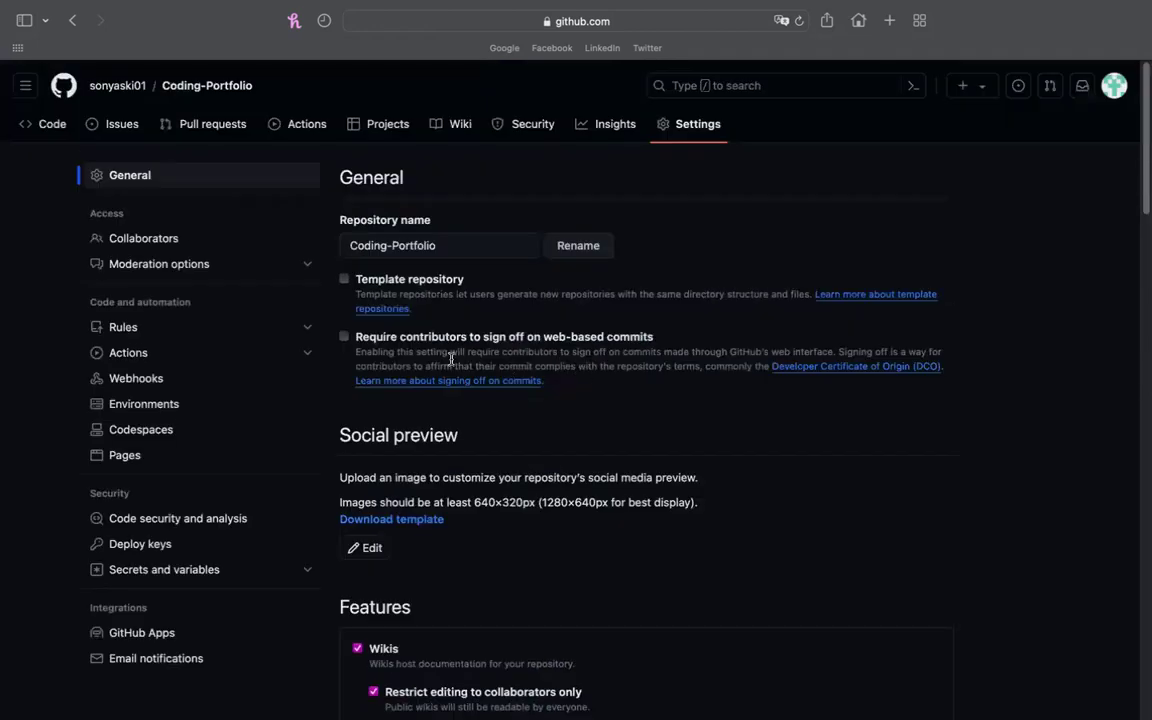
{"action": "scroll", "coordinate": [476, 478], "scroll_direction": "down", "scroll_amount": 10}
{"action": "scroll", "coordinate": [476, 478], "scroll_direction": "down", "scroll_amount": 15}
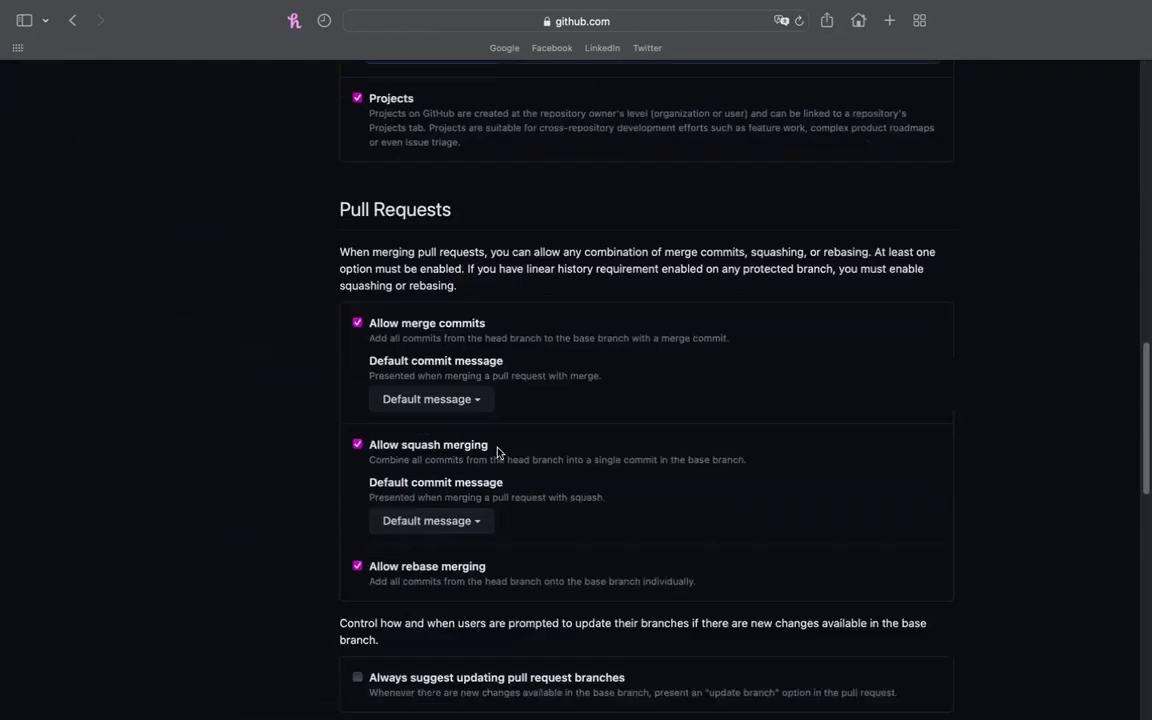
{"action": "scroll", "coordinate": [528, 277], "scroll_direction": "down", "scroll_amount": 4}
{"action": "scroll", "coordinate": [550, 417], "scroll_direction": "up", "scroll_amount": 20}
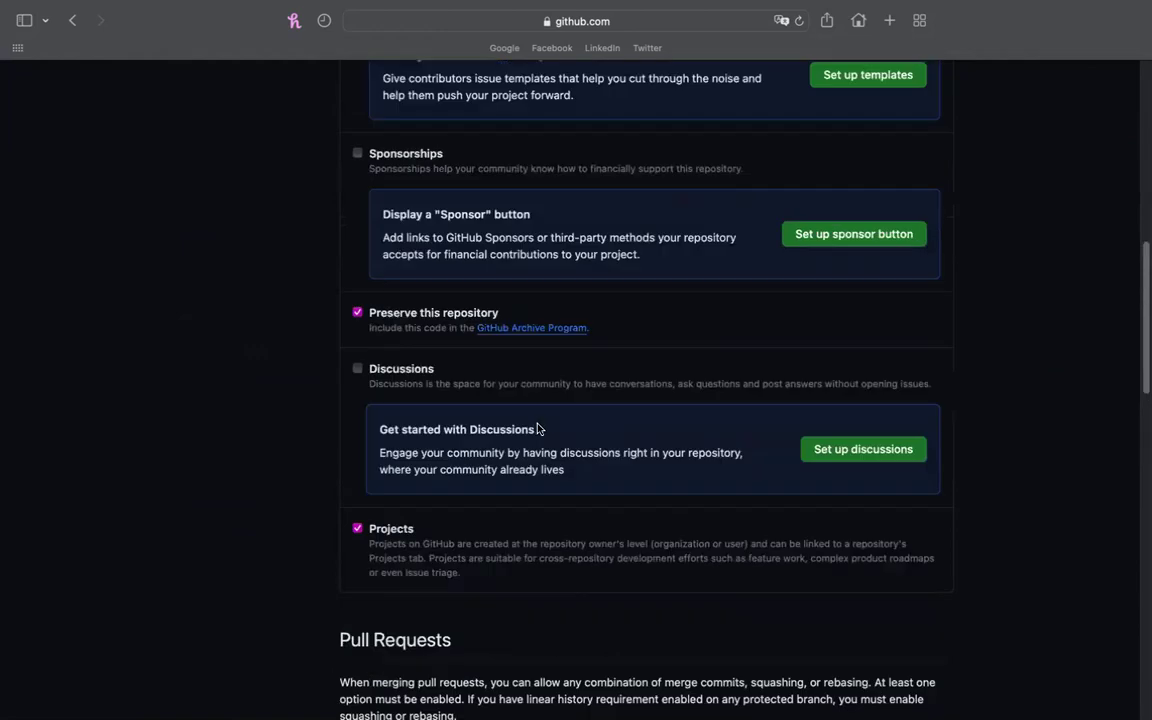
{"action": "scroll", "coordinate": [581, 545], "scroll_direction": "down", "scroll_amount": 20}
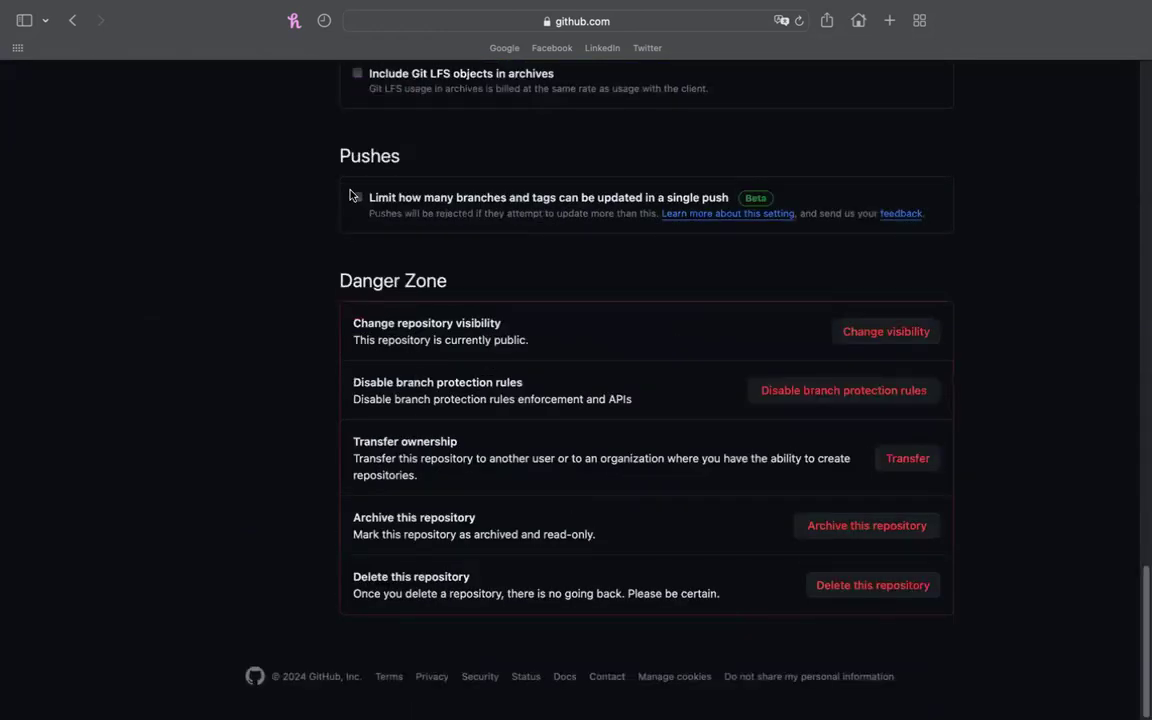
{"action": "scroll", "coordinate": [351, 195], "scroll_direction": "up", "scroll_amount": 20}
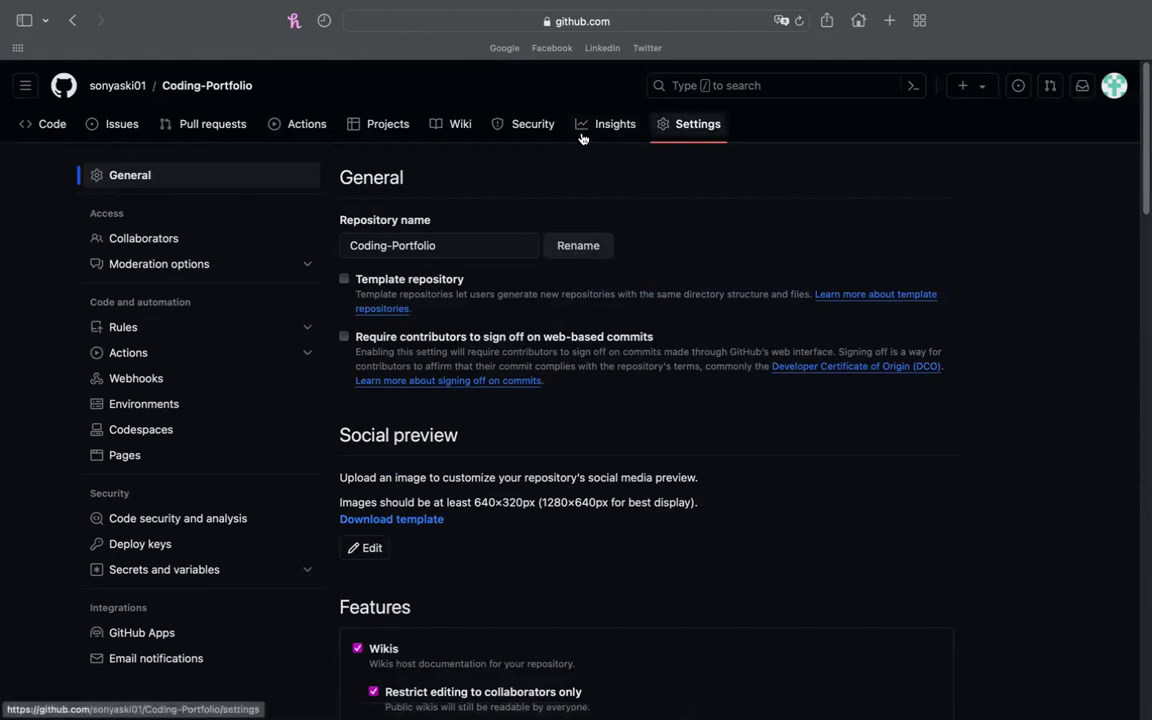
Step: Return to the repository's Code page and review its quick setup links, command-line instructions and collaborator options
{"action": "left_click", "coordinate": [52, 123]}
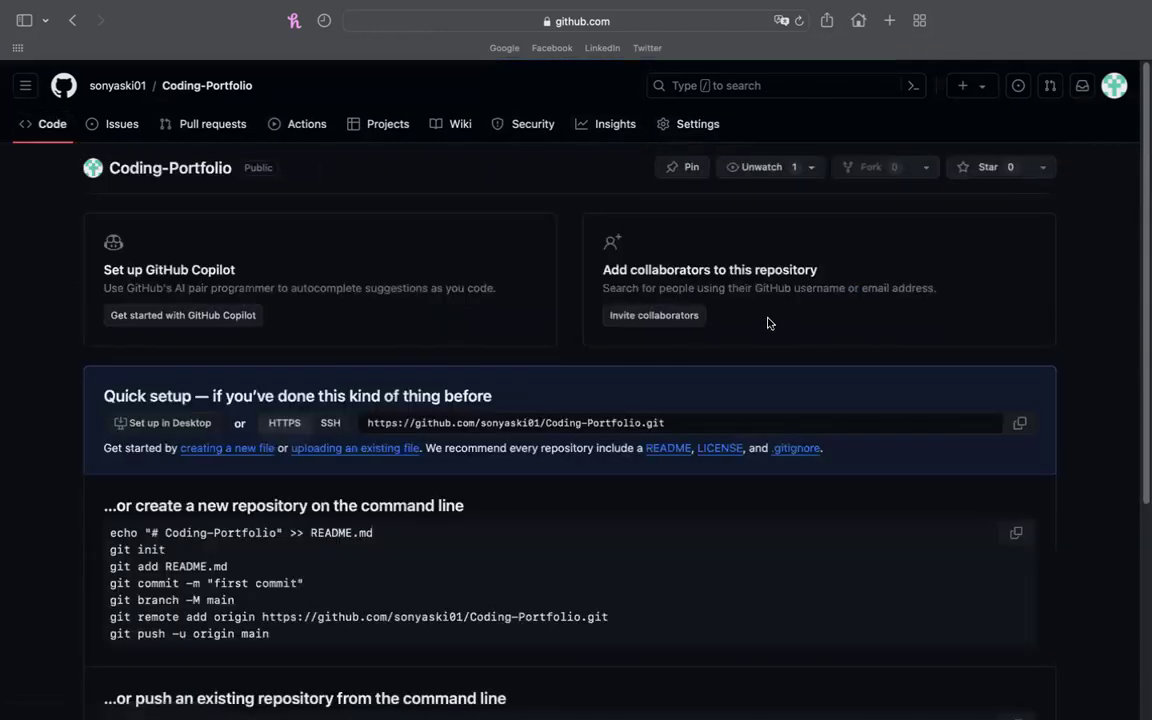
{"action": "scroll", "coordinate": [497, 368], "scroll_direction": "down", "scroll_amount": 1}
{"action": "scroll", "coordinate": [500, 362], "scroll_direction": "down", "scroll_amount": 1}
{"action": "scroll", "coordinate": [540, 318], "scroll_direction": "up", "scroll_amount": 2}
{"action": "scroll", "coordinate": [684, 298], "scroll_direction": "down", "scroll_amount": 3}
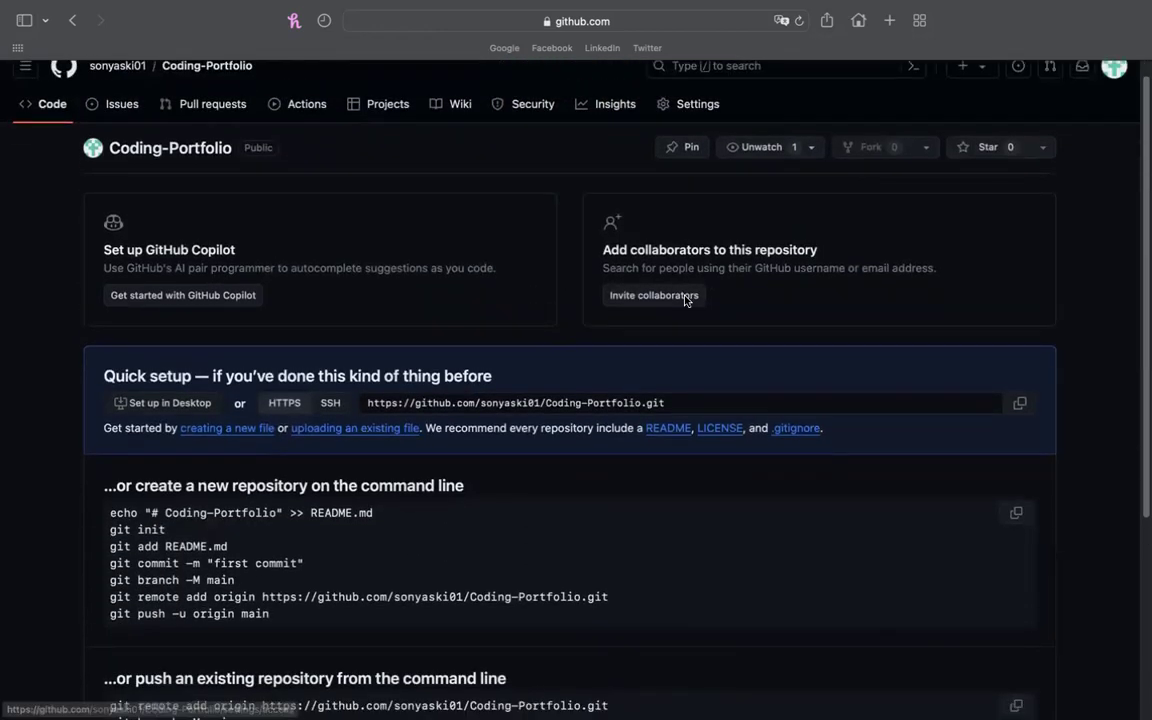
{"action": "scroll", "coordinate": [729, 359], "scroll_direction": "down", "scroll_amount": 5}
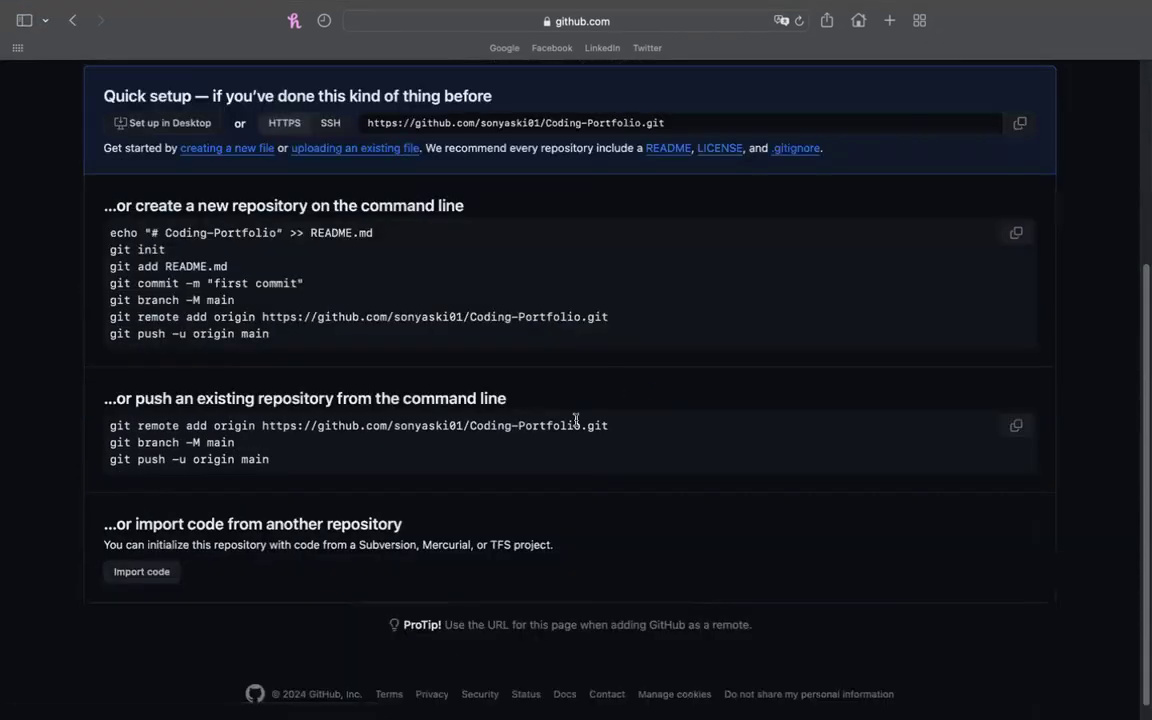
{"action": "scroll", "coordinate": [571, 419], "scroll_direction": "up", "scroll_amount": 6}
{"action": "scroll", "coordinate": [525, 445], "scroll_direction": "down", "scroll_amount": 1}
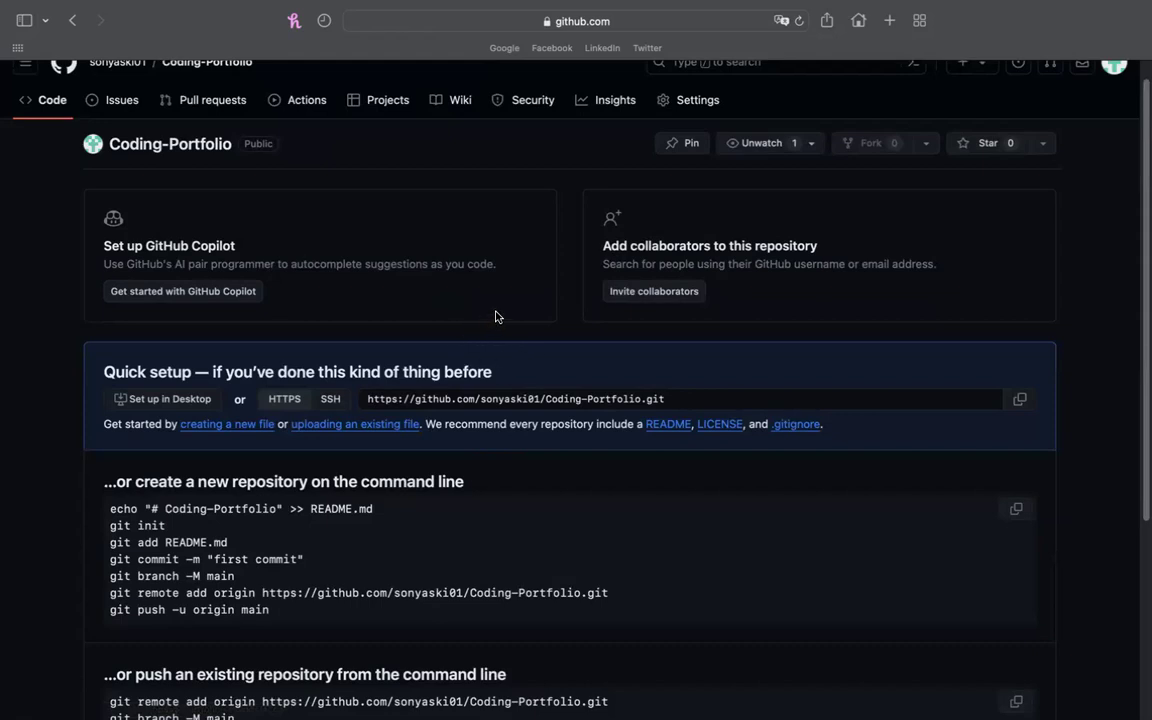
{"action": "scroll", "coordinate": [493, 318], "scroll_direction": "down", "scroll_amount": 5}
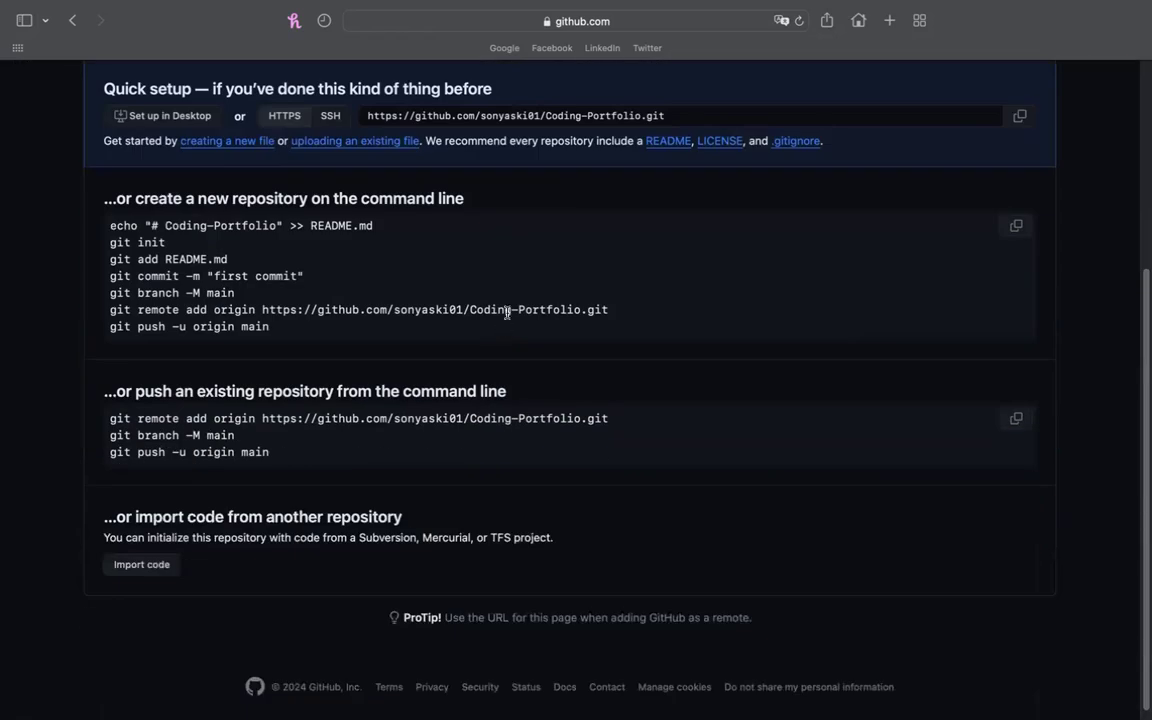
{"action": "scroll", "coordinate": [480, 320], "scroll_direction": "up", "scroll_amount": 5}
{"action": "scroll", "coordinate": [187, 384], "scroll_direction": "down", "scroll_amount": 1}
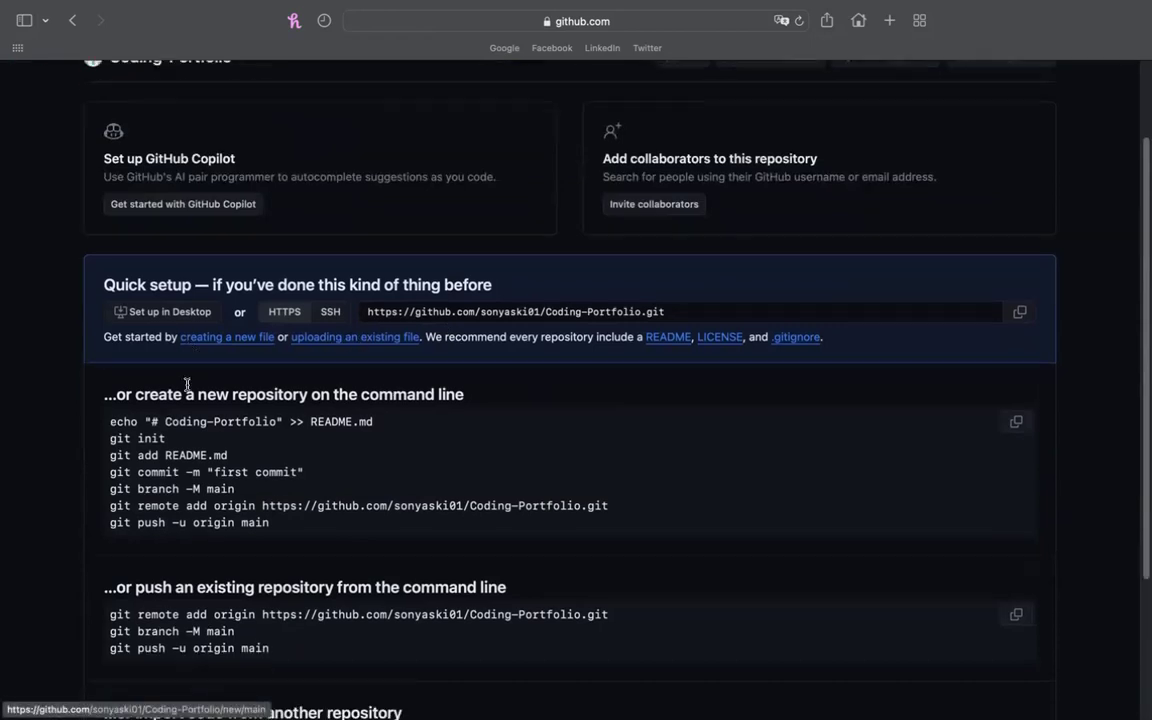
{"action": "scroll", "coordinate": [290, 296], "scroll_direction": "up", "scroll_amount": 1}
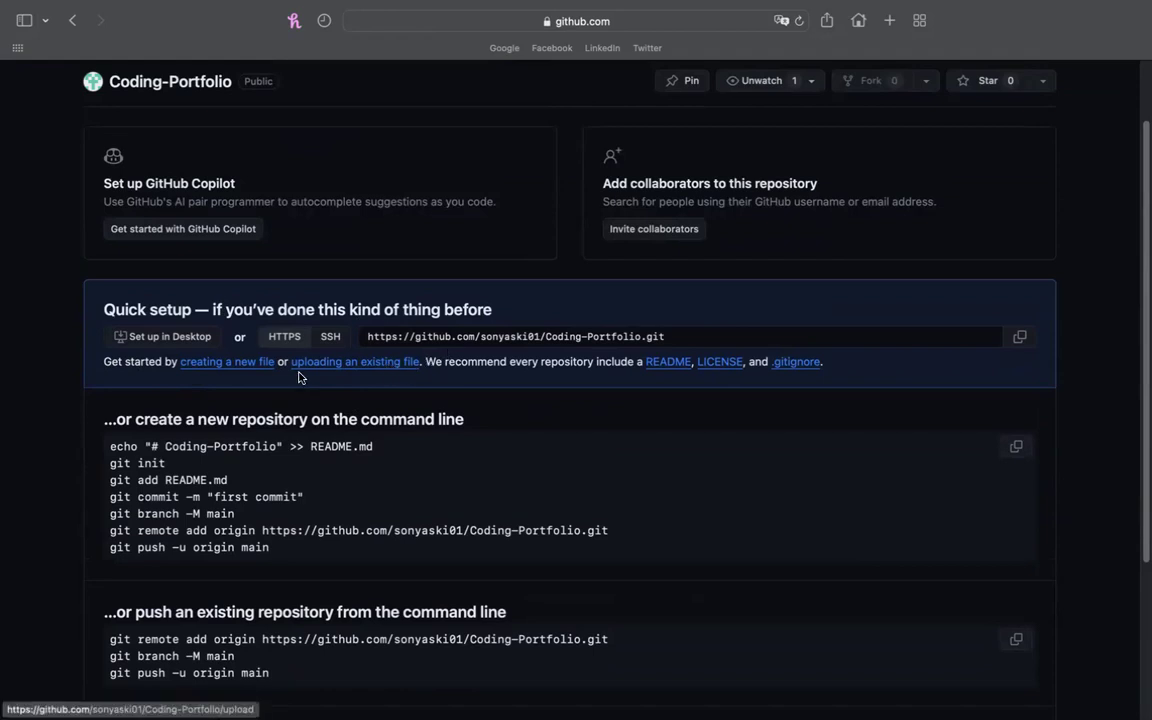
Step: Open Pearson Revel in a new browser tab and sign in with the account username and password
{"action": "left_click", "coordinate": [889, 20]}
{"action": "type", "text": "pear"}
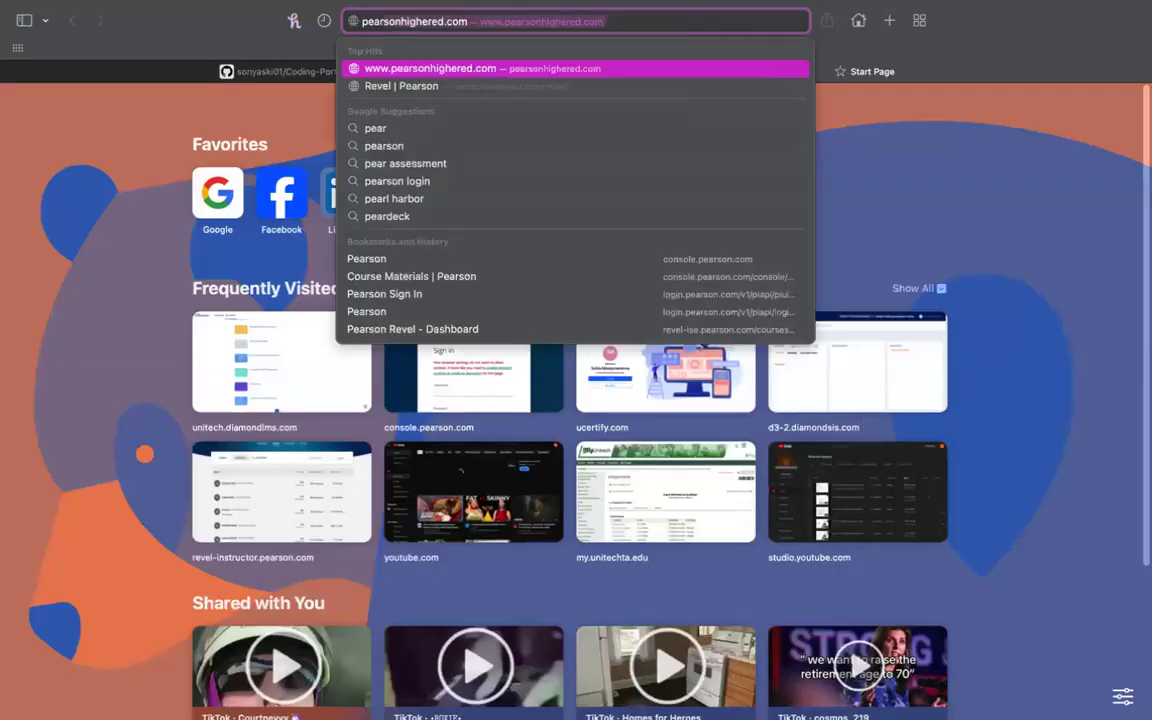
{"action": "key", "text": "BackSpace"}
{"action": "key", "text": "BackSpace"}
{"action": "key", "text": "BackSpace"}
{"action": "key", "text": "BackSpace"}
{"action": "key", "text": "BackSpace"}
{"action": "type", "text": "reve"}
{"action": "key", "text": "Return"}
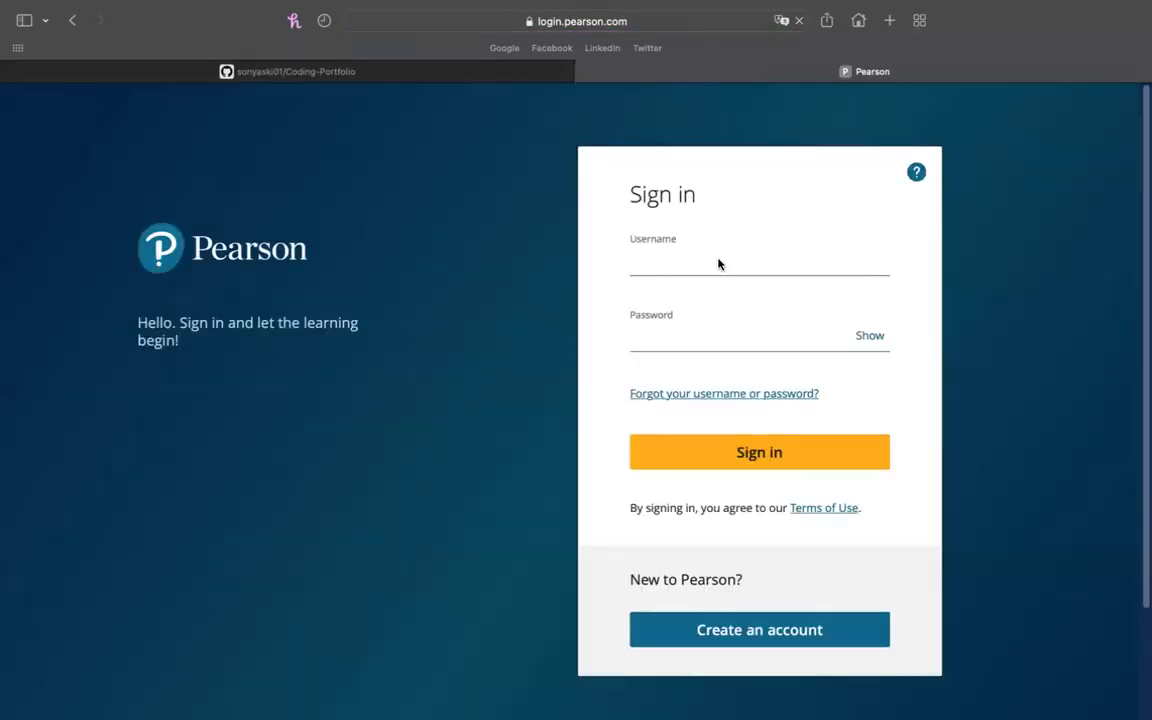
{"action": "left_click", "coordinate": [718, 263]}
{"action": "left_click", "coordinate": [737, 300]}
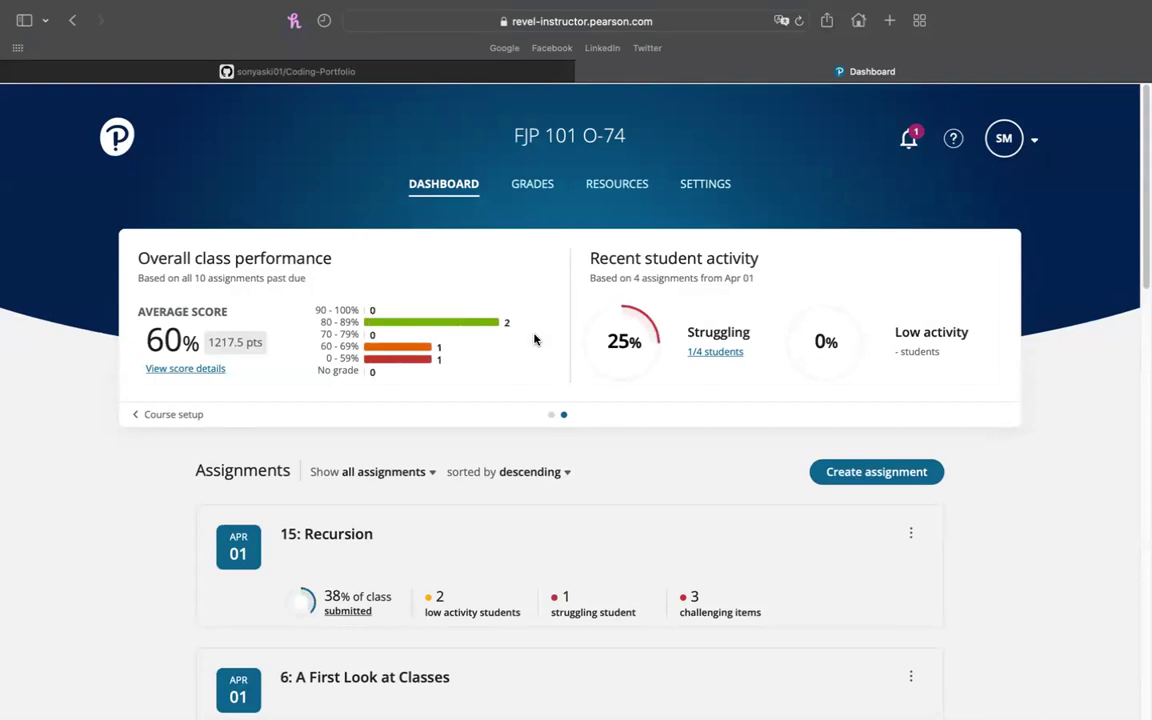
Step: Go to the Pearson My courses page and show the past courses
{"action": "left_click", "coordinate": [125, 145]}
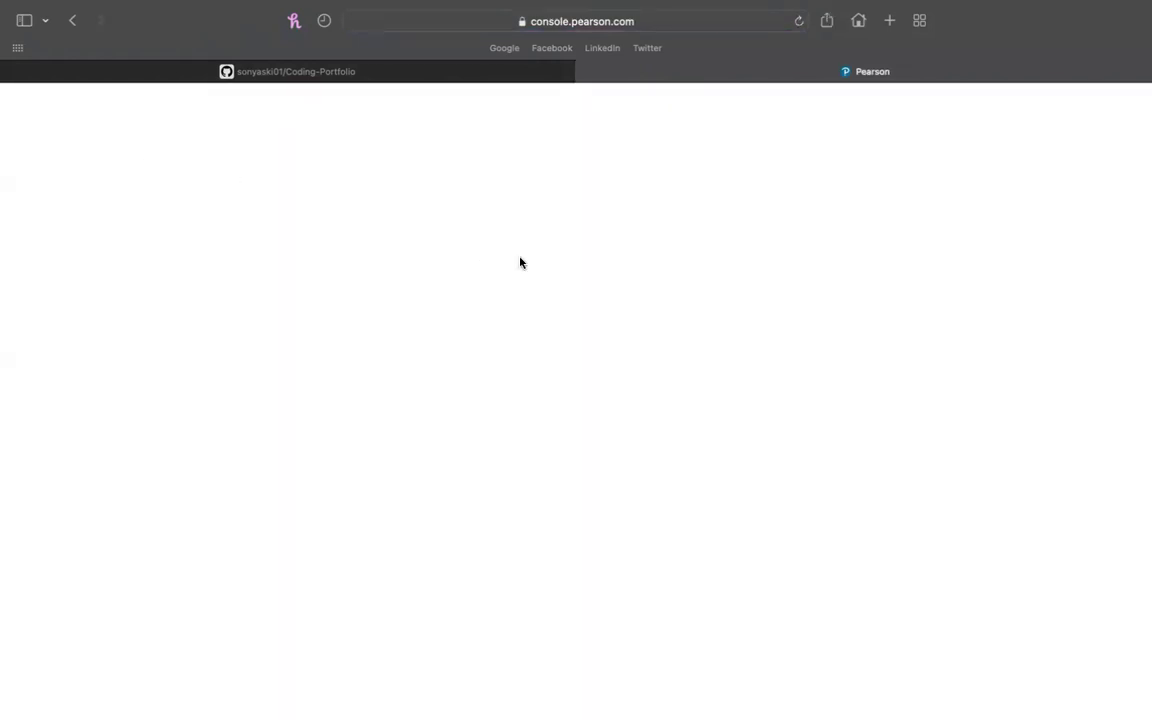
{"action": "scroll", "coordinate": [533, 374], "scroll_direction": "down", "scroll_amount": 2}
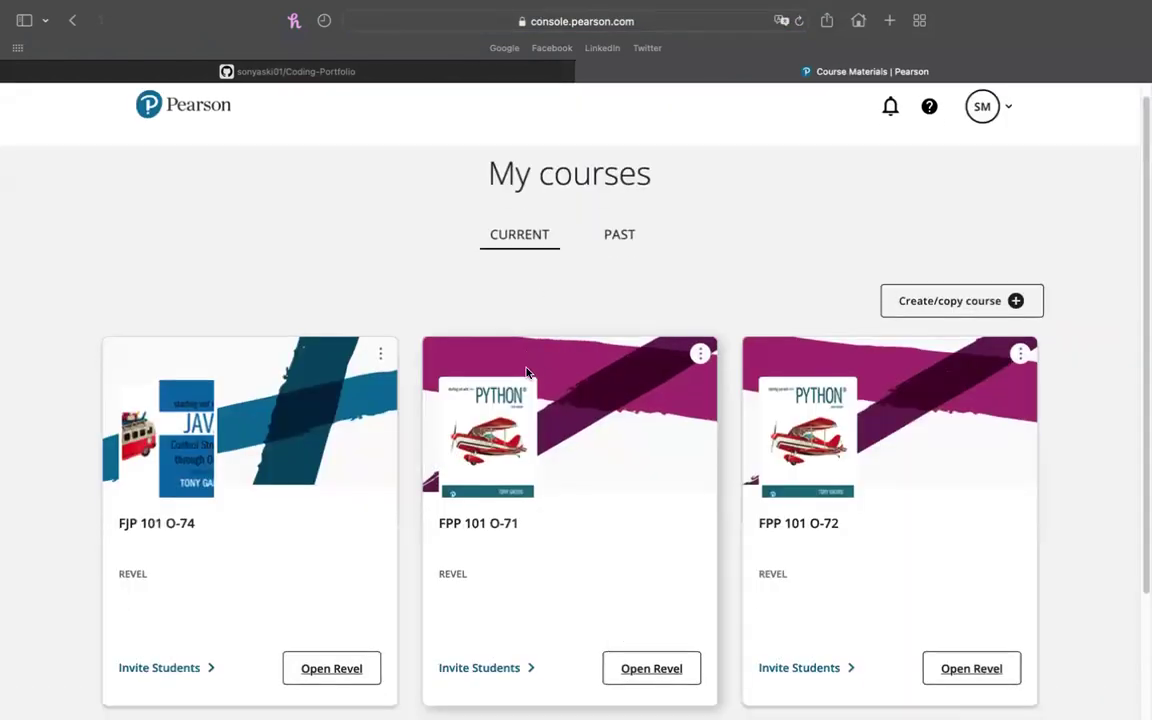
{"action": "scroll", "coordinate": [523, 369], "scroll_direction": "down", "scroll_amount": 5}
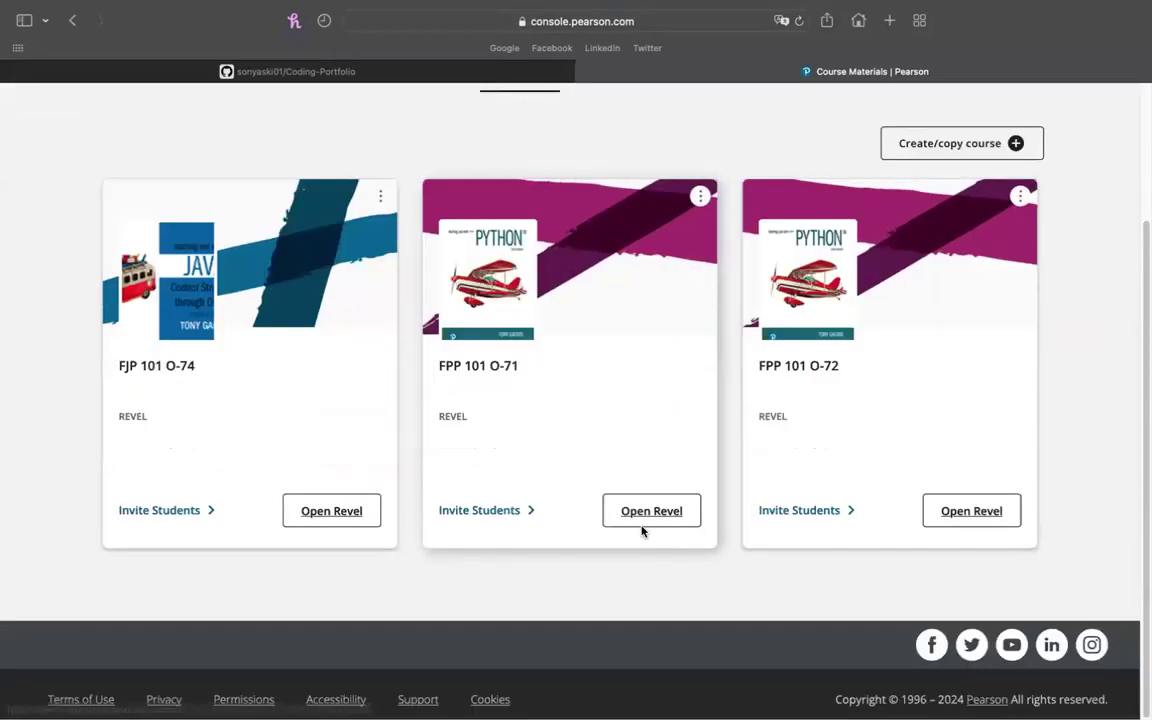
{"action": "scroll", "coordinate": [635, 368], "scroll_direction": "up", "scroll_amount": 5}
{"action": "left_click", "coordinate": [616, 249]}
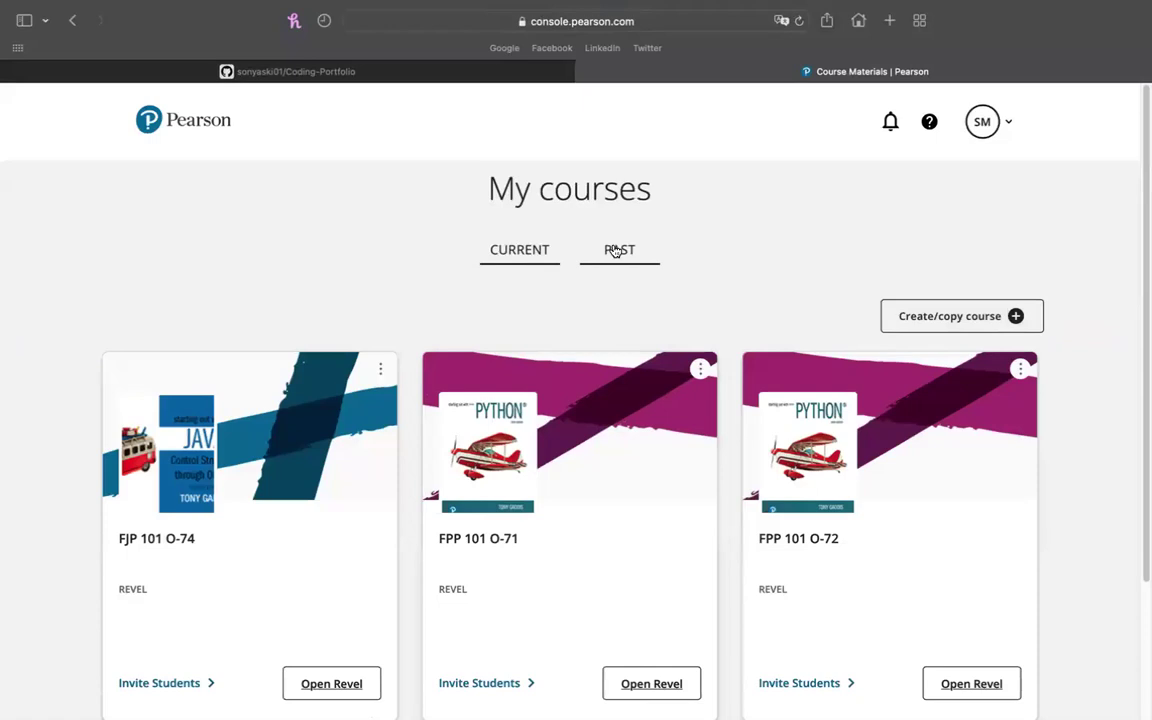
{"action": "scroll", "coordinate": [590, 350], "scroll_direction": "down", "scroll_amount": 5}
{"action": "scroll", "coordinate": [658, 429], "scroll_direction": "down", "scroll_amount": 2}
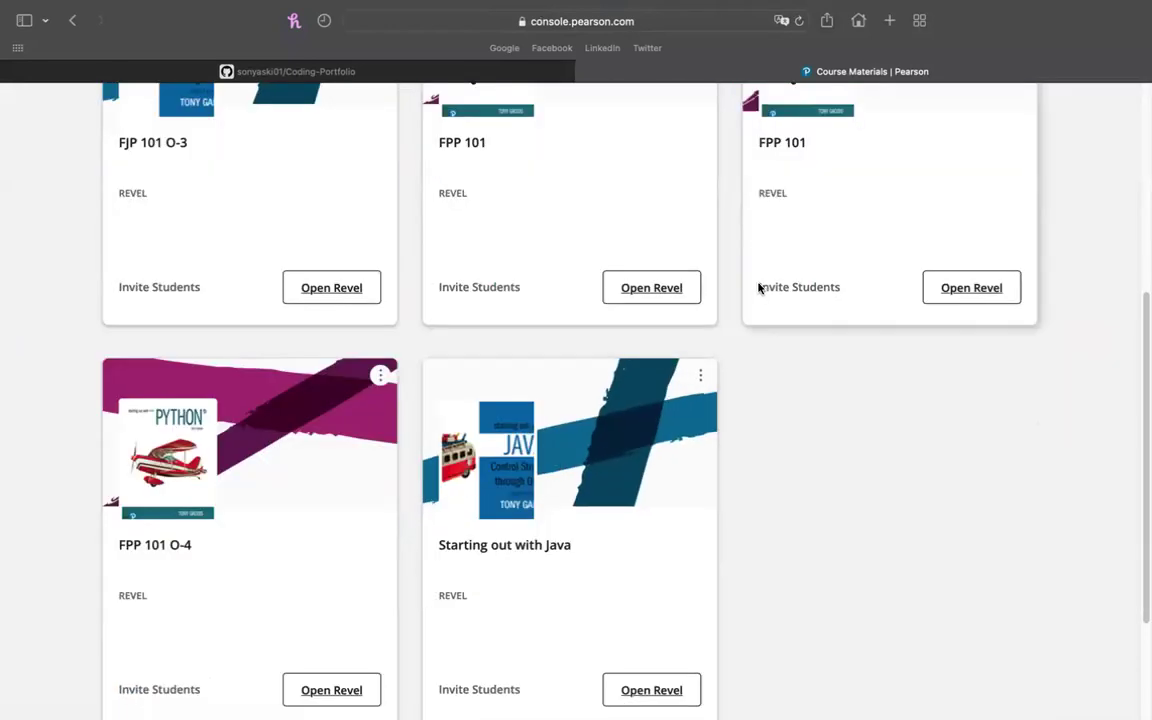
Step: Open Revel for both past FPP 101 Python courses and switch to the first course's dashboard
{"action": "scroll", "coordinate": [545, 410], "scroll_direction": "up", "scroll_amount": 2}
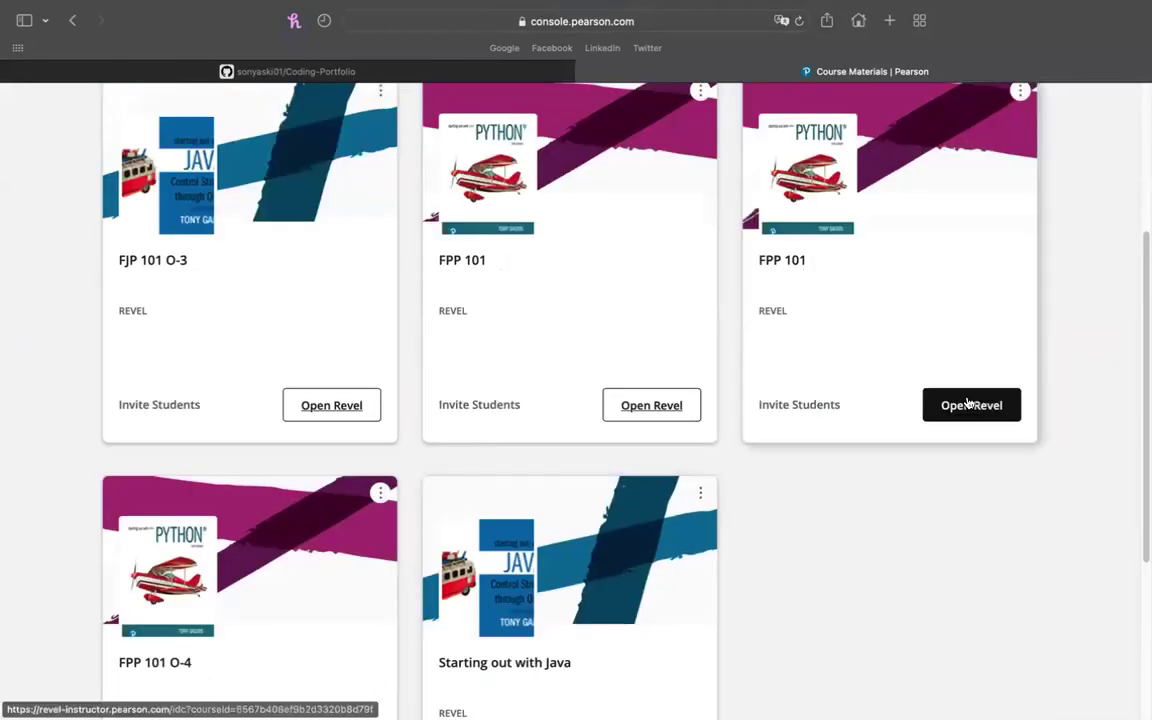
{"action": "left_click", "coordinate": [930, 410]}
{"action": "left_click", "coordinate": [641, 410]}
{"action": "left_click", "coordinate": [715, 72]}
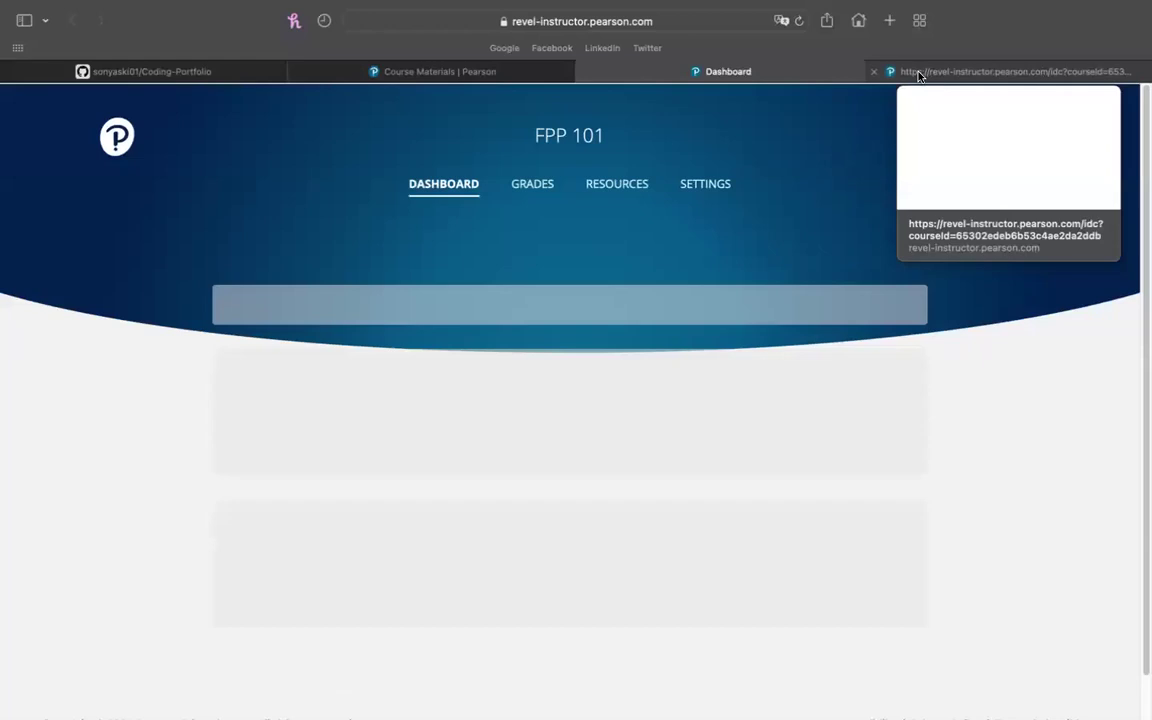
Step: Check the first FPP 101 course's grades, close that course, and look through the student grades of the other FPP 101 course
{"action": "left_click", "coordinate": [530, 186]}
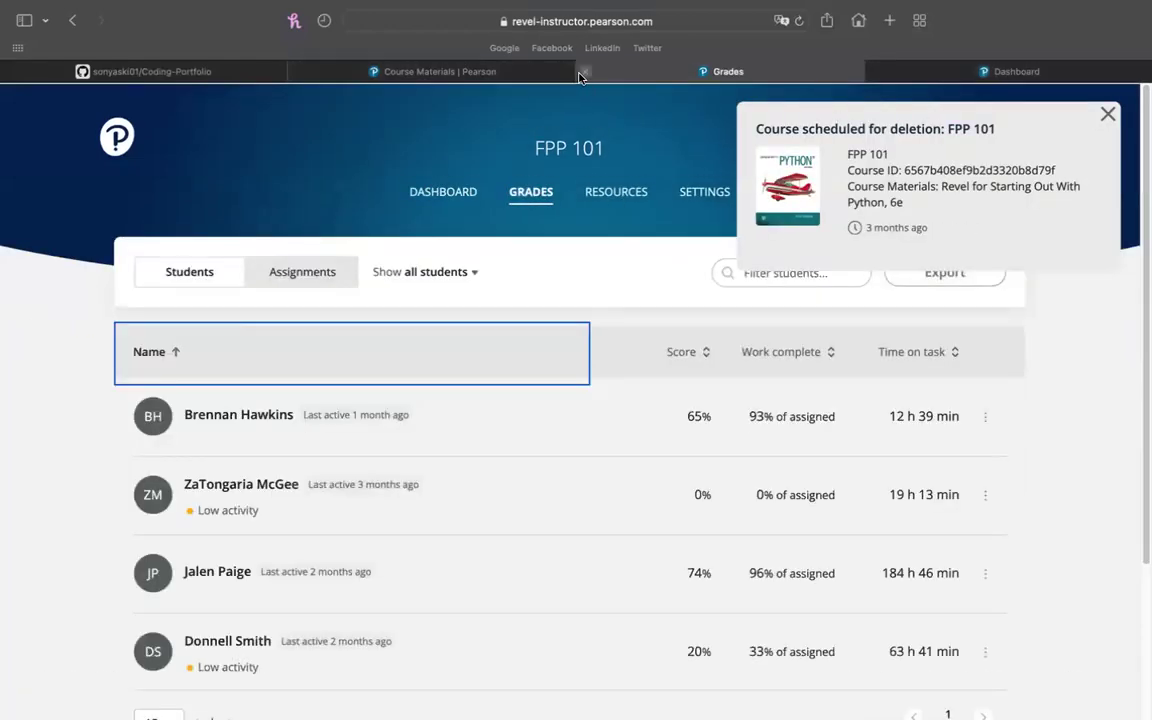
{"action": "left_click", "coordinate": [585, 72]}
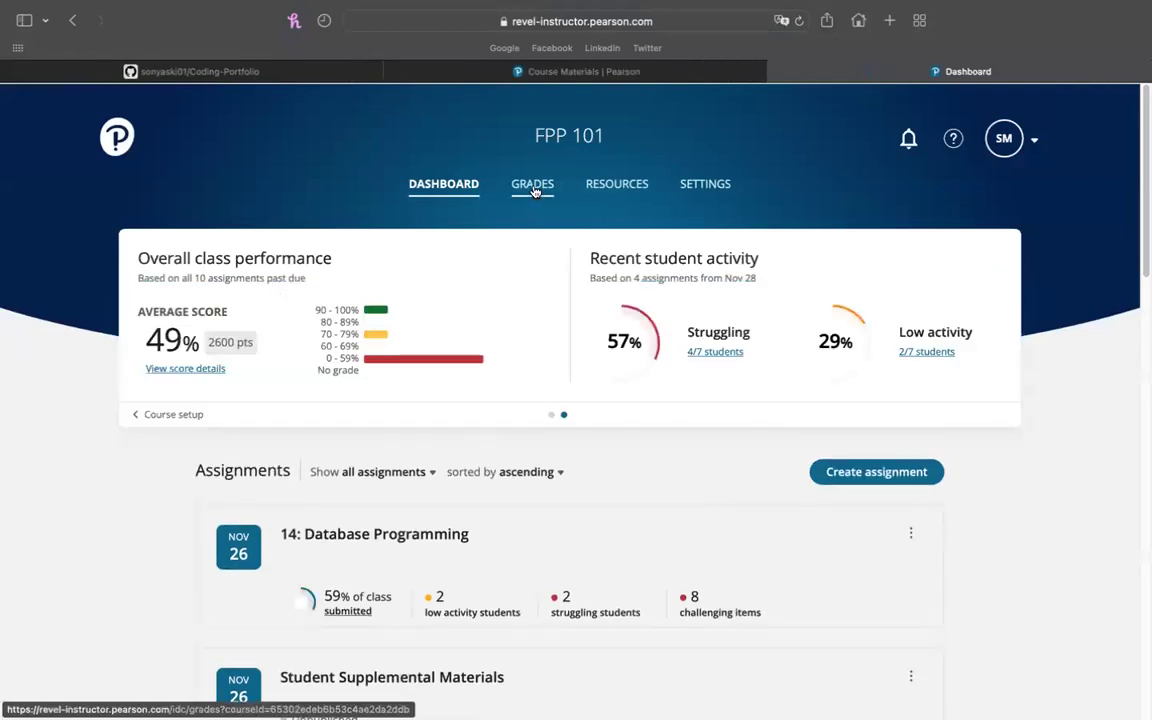
{"action": "left_click", "coordinate": [548, 194]}
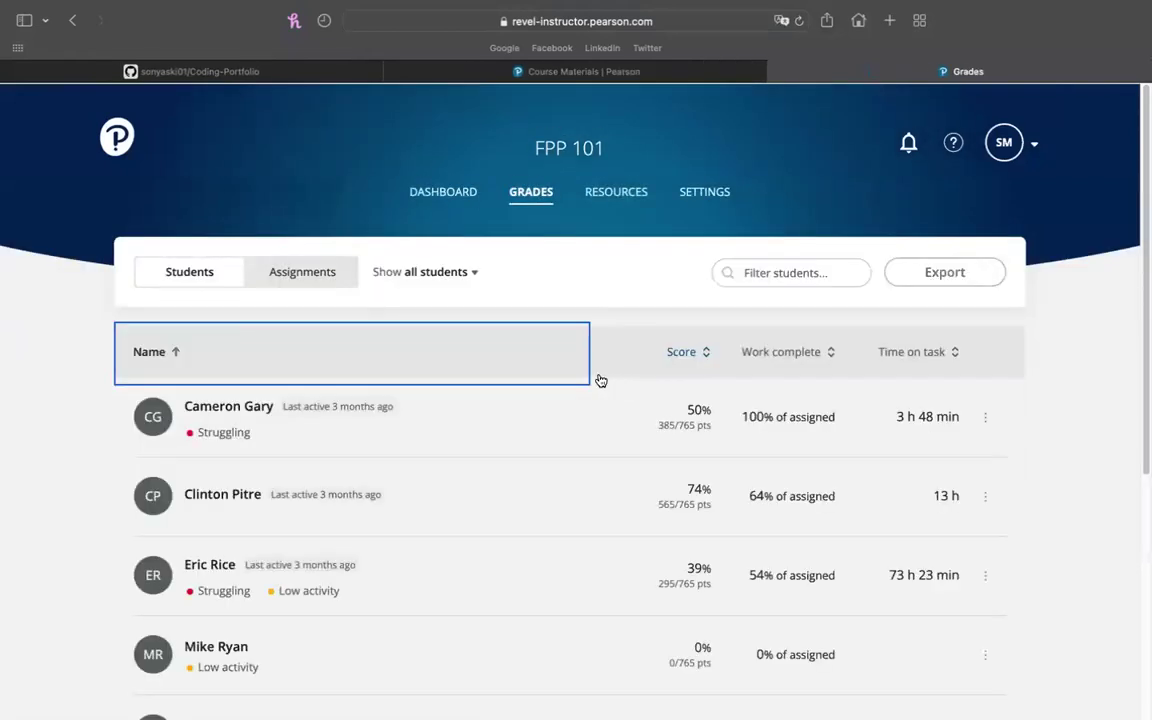
{"action": "scroll", "coordinate": [598, 375], "scroll_direction": "down", "scroll_amount": 1}
{"action": "scroll", "coordinate": [600, 373], "scroll_direction": "down", "scroll_amount": 1}
{"action": "scroll", "coordinate": [617, 357], "scroll_direction": "up", "scroll_amount": 3}
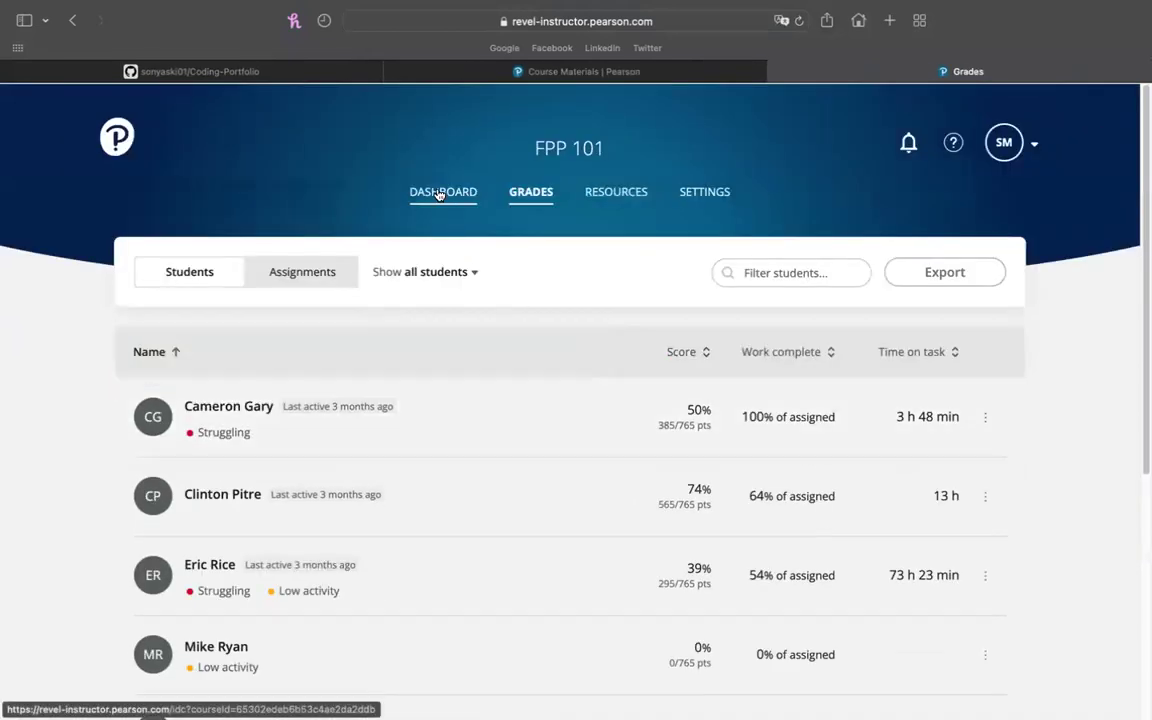
Step: Return to the course dashboard and open the grades of the assignment 2: Input, Processing, and Output
{"action": "left_click", "coordinate": [440, 192]}
{"action": "scroll", "coordinate": [366, 352], "scroll_direction": "down", "scroll_amount": 2}
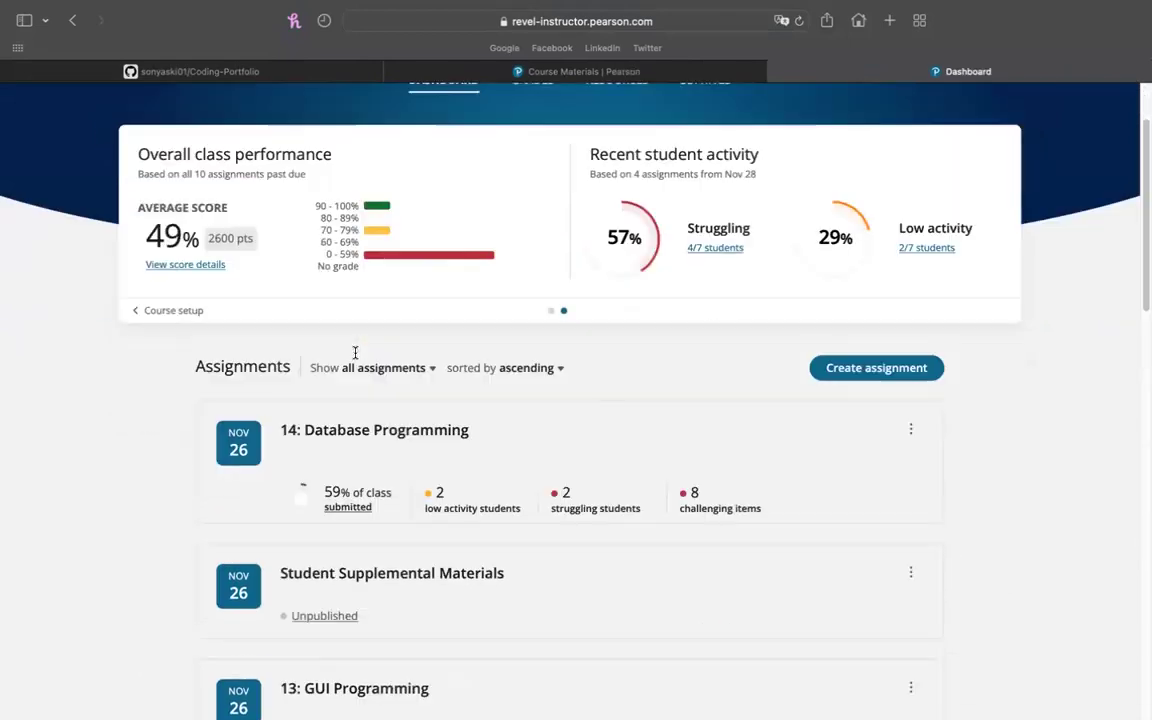
{"action": "scroll", "coordinate": [751, 378], "scroll_direction": "down", "scroll_amount": 1}
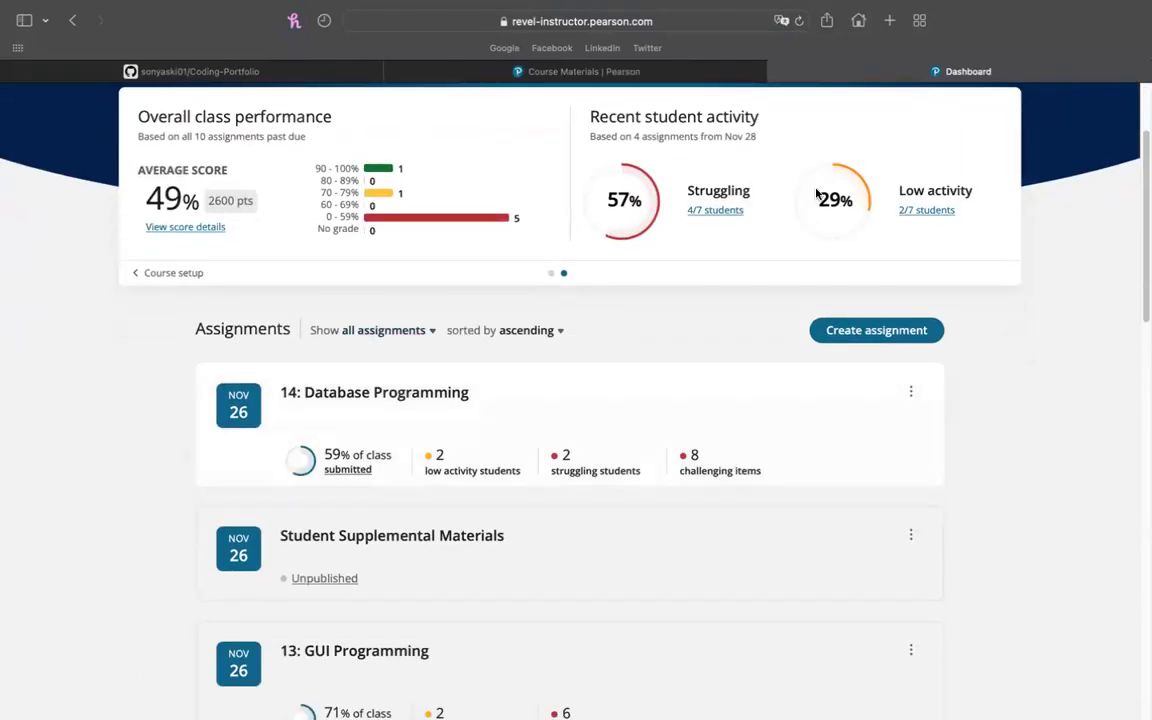
{"action": "scroll", "coordinate": [688, 336], "scroll_direction": "down", "scroll_amount": 10}
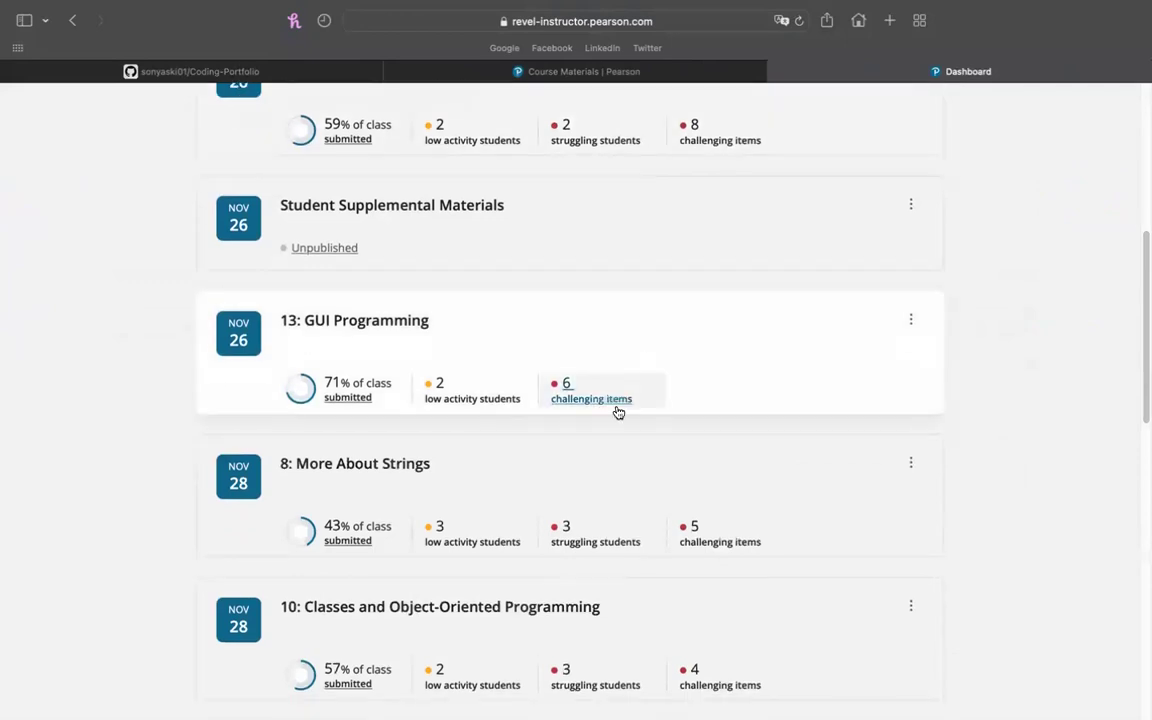
{"action": "scroll", "coordinate": [613, 406], "scroll_direction": "down", "scroll_amount": 2}
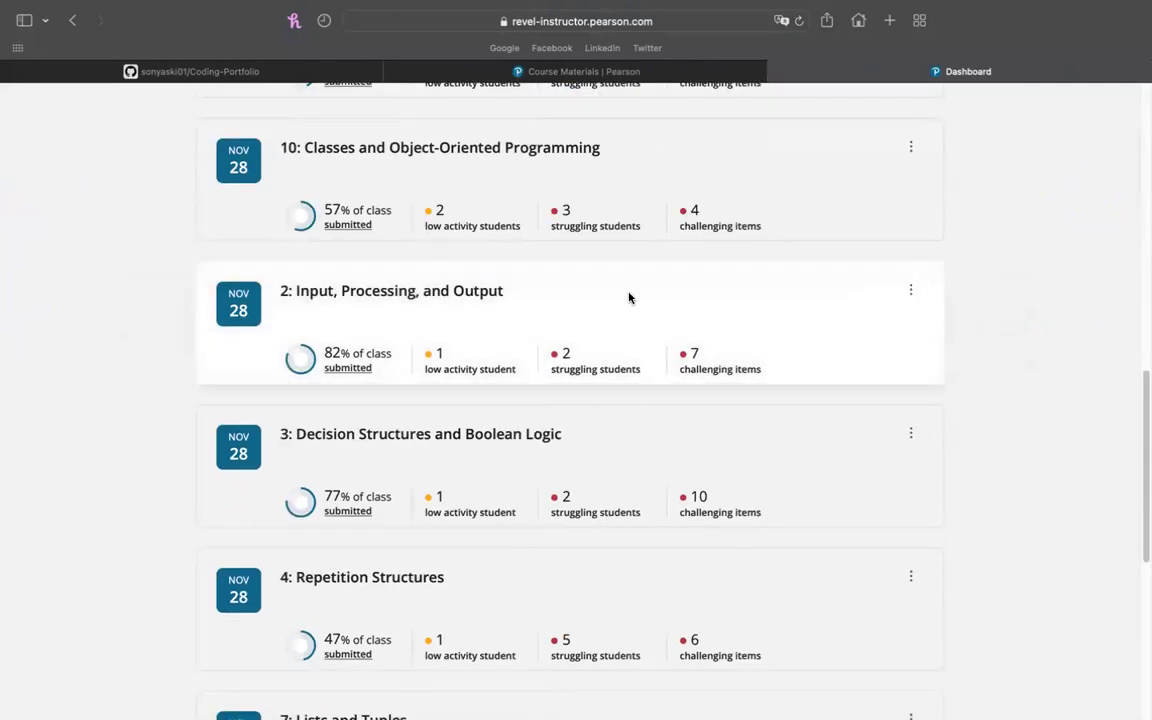
{"action": "left_click", "coordinate": [390, 289]}
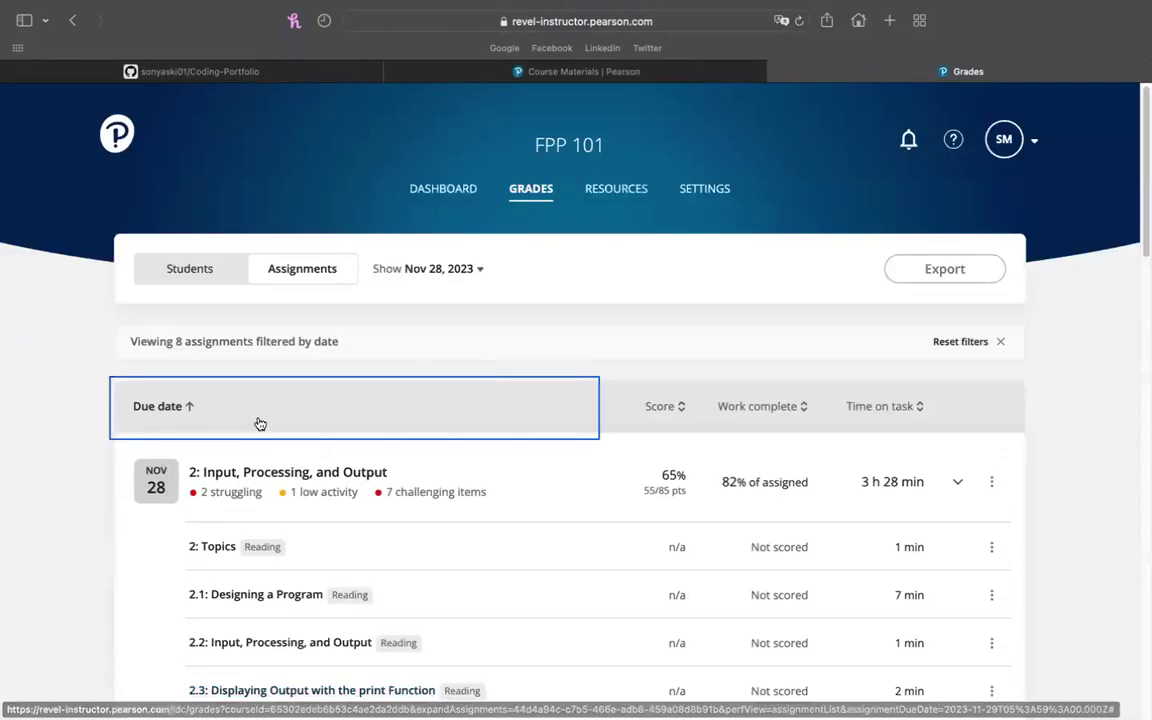
Step: Find Chapter 2's Auto-Graded Programming Project 1 in the assignment and open its list of student scores
{"action": "scroll", "coordinate": [303, 465], "scroll_direction": "down", "scroll_amount": 1}
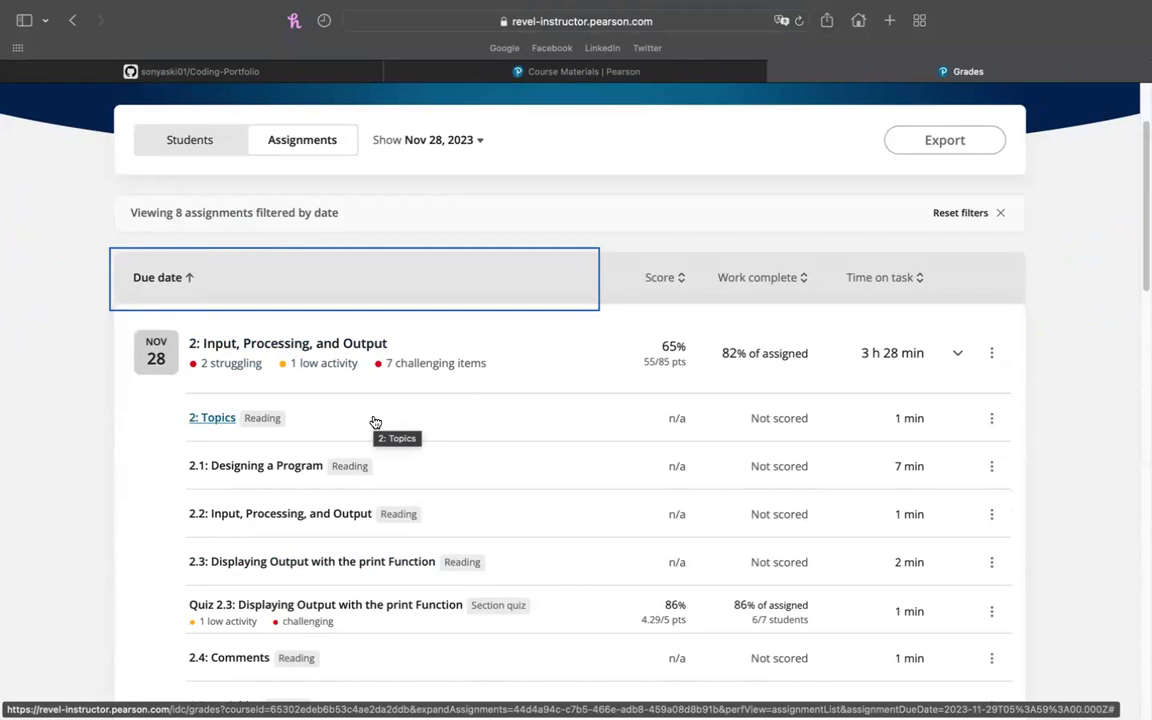
{"action": "scroll", "coordinate": [290, 512], "scroll_direction": "down", "scroll_amount": 10}
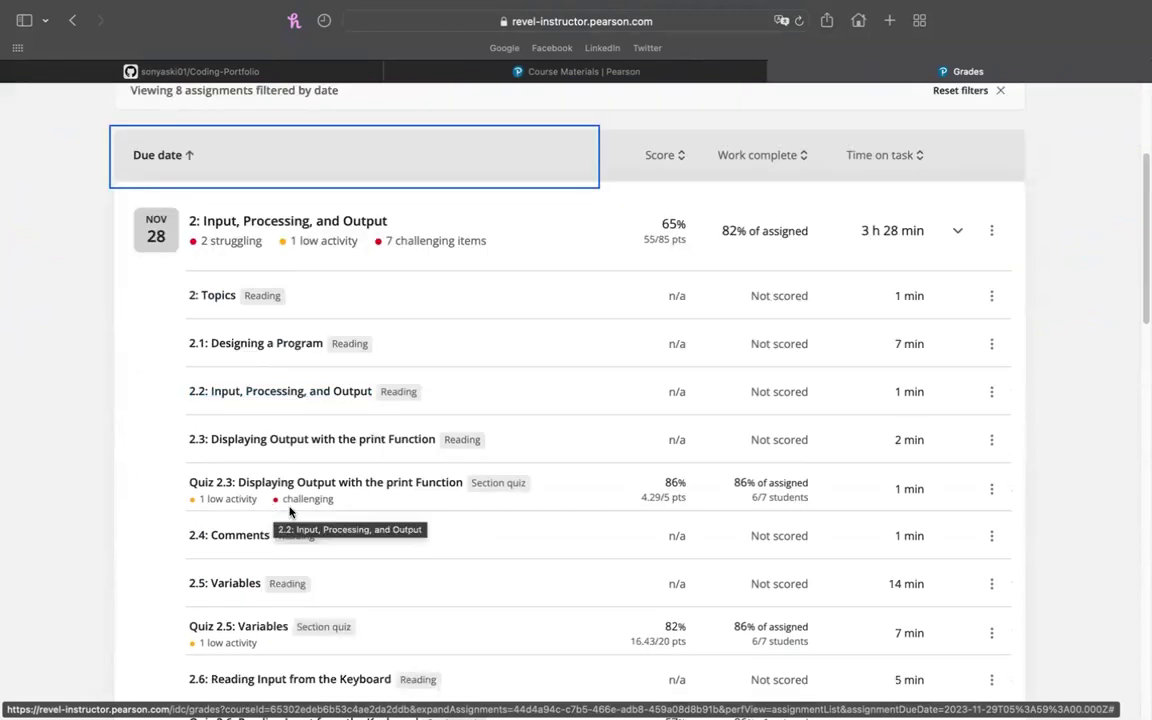
{"action": "scroll", "coordinate": [454, 585], "scroll_direction": "down", "scroll_amount": 5}
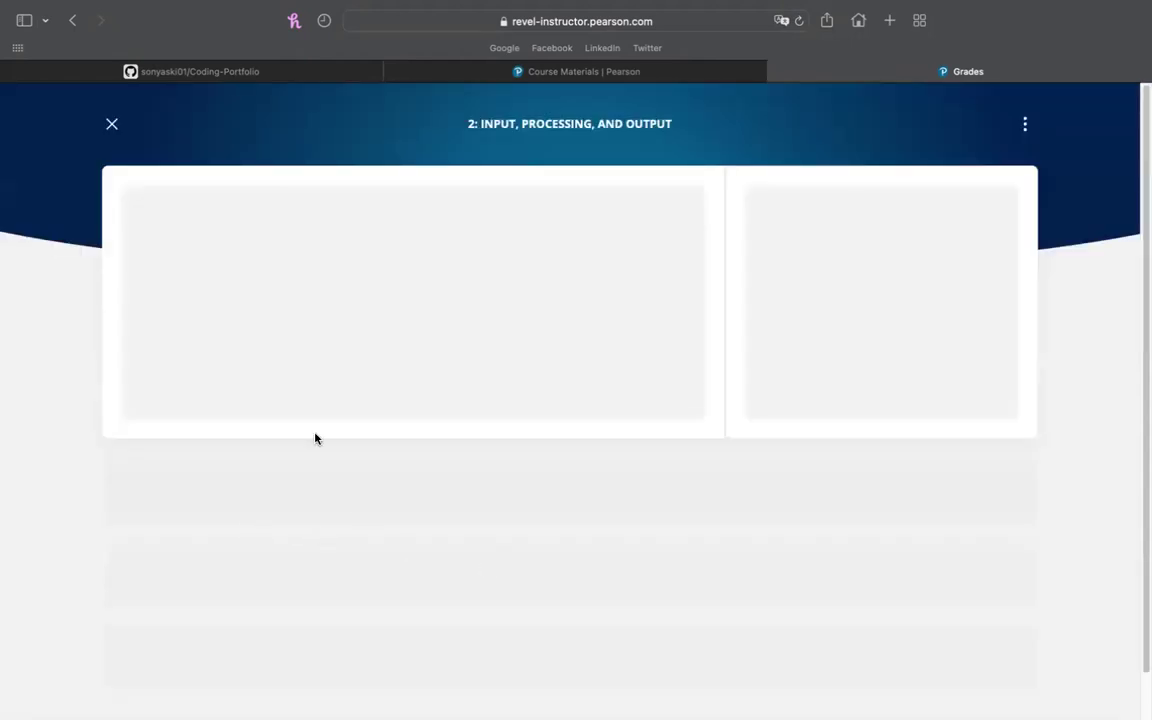
{"action": "scroll", "coordinate": [388, 492], "scroll_direction": "down", "scroll_amount": 5}
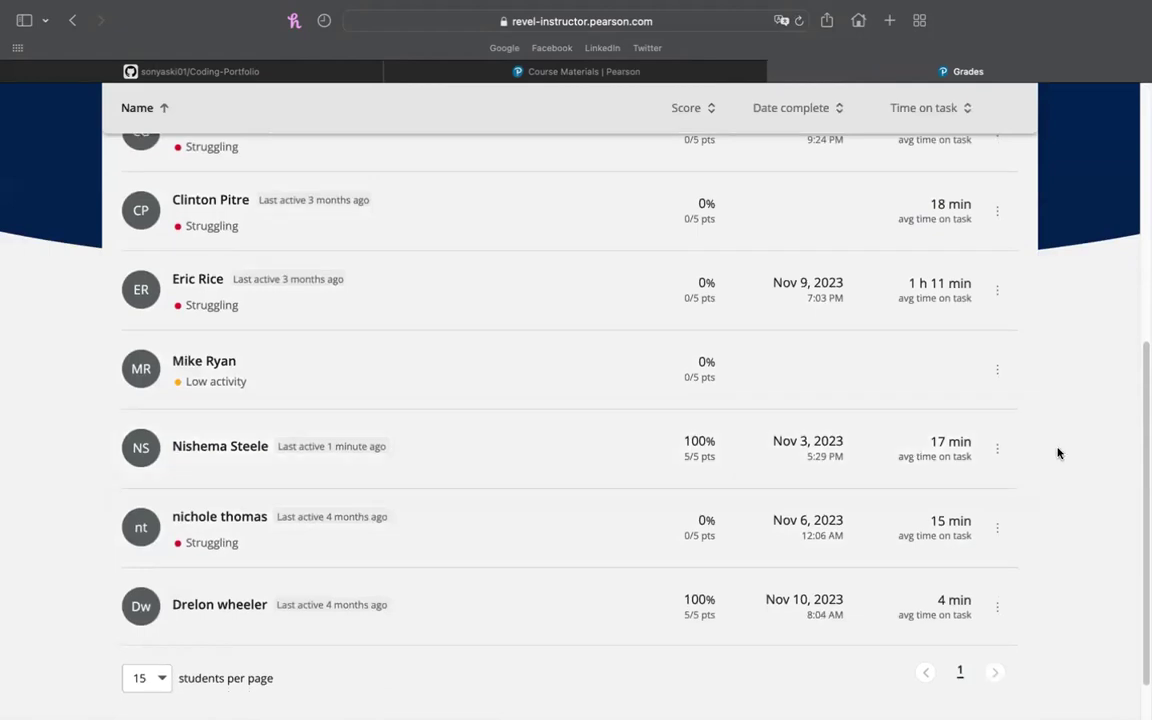
Step: Open the results of the student who completed the project on Nov 3, 2023, and display the submitted question
{"action": "left_click", "coordinate": [997, 448]}
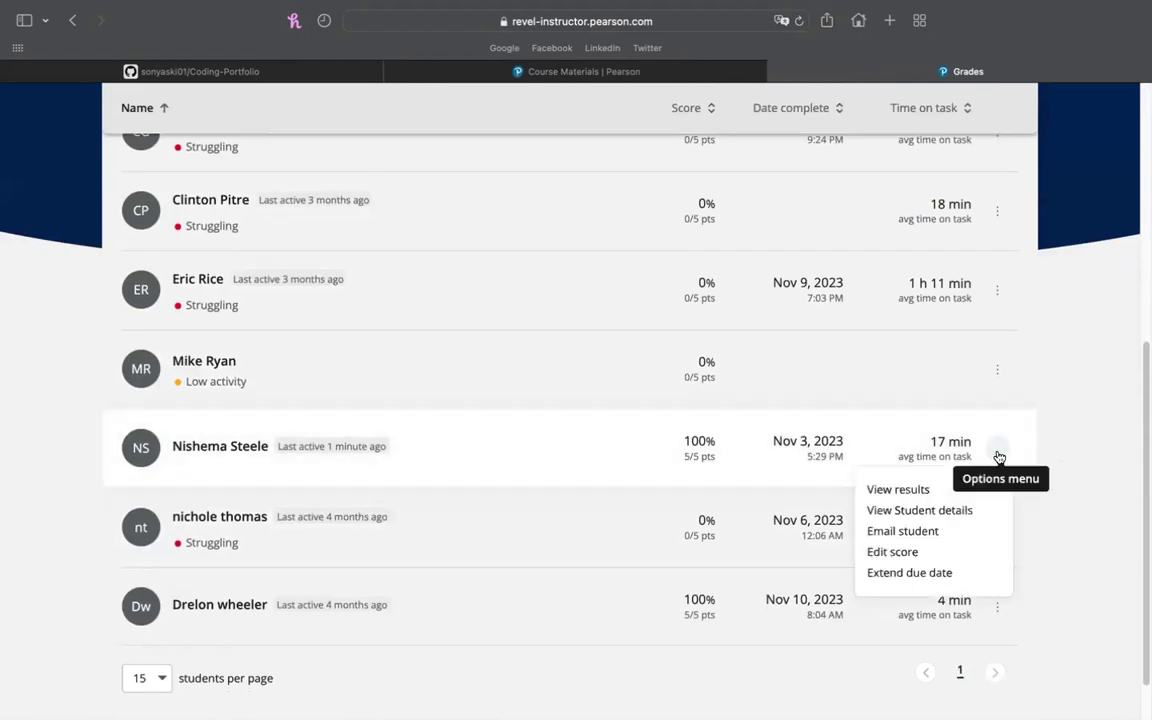
{"action": "left_click", "coordinate": [925, 491]}
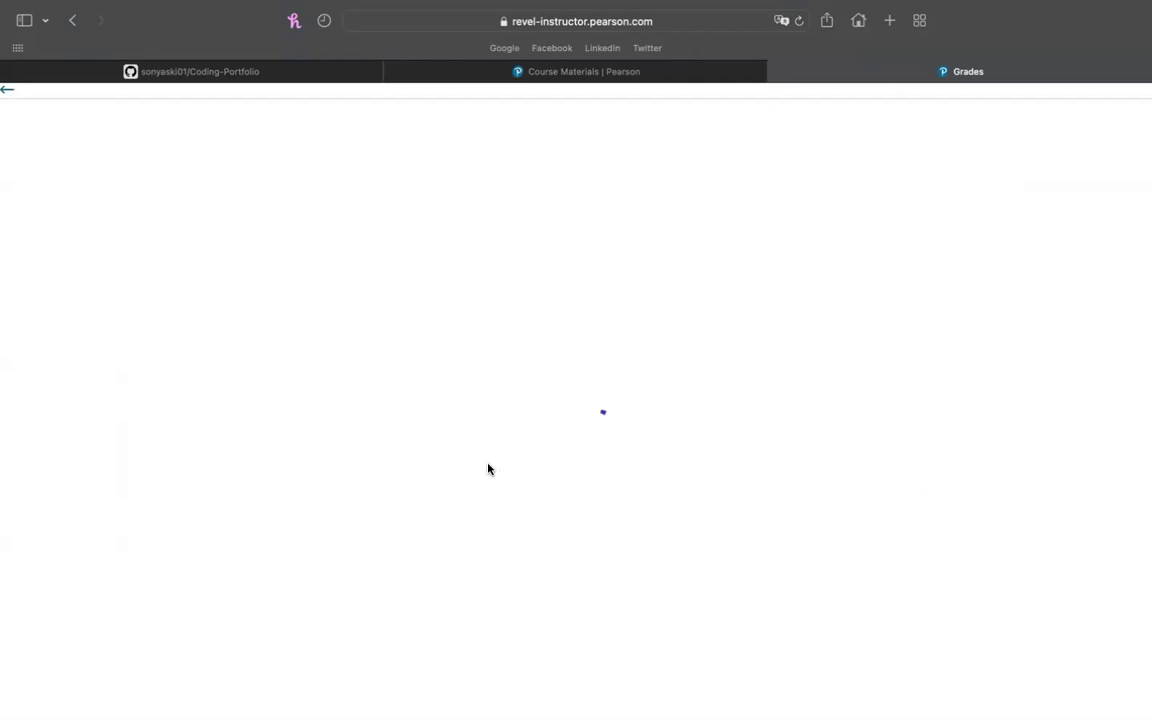
{"action": "left_click", "coordinate": [715, 545]}
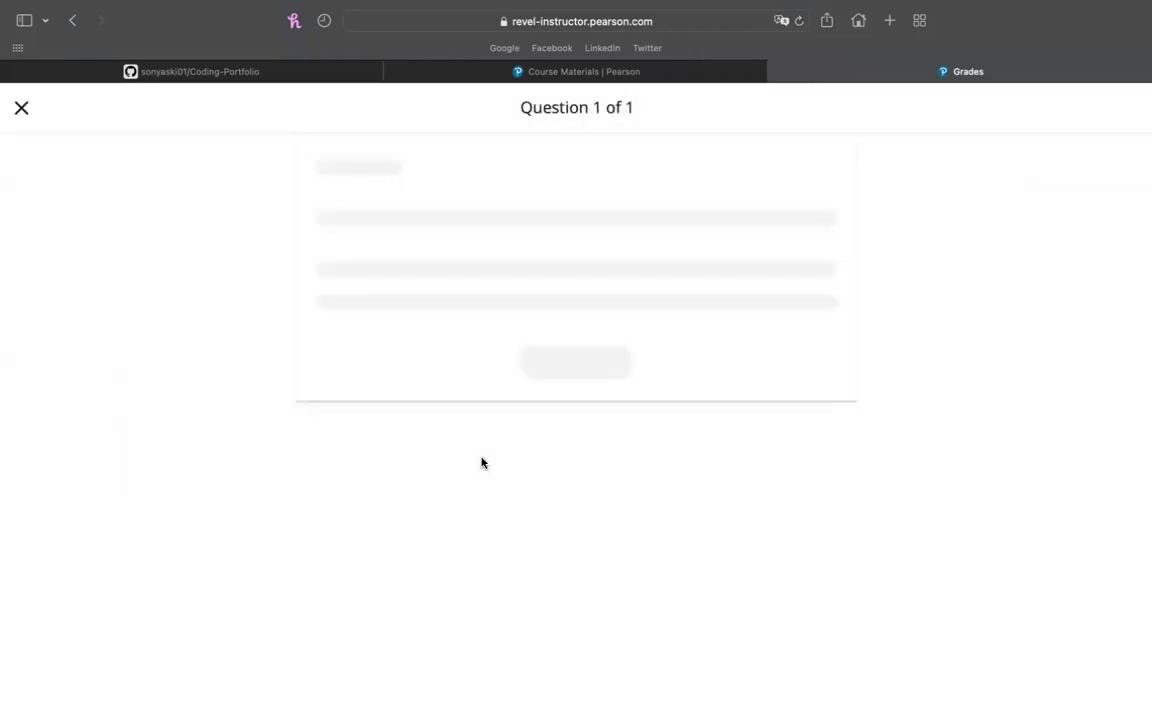
Step: Review Chapter 2's Auto-Graded Programming Project 1, highlighting the cookie recipe instructions and examining the sample run and submitted code
{"action": "scroll", "coordinate": [485, 470], "scroll_direction": "down", "scroll_amount": 5}
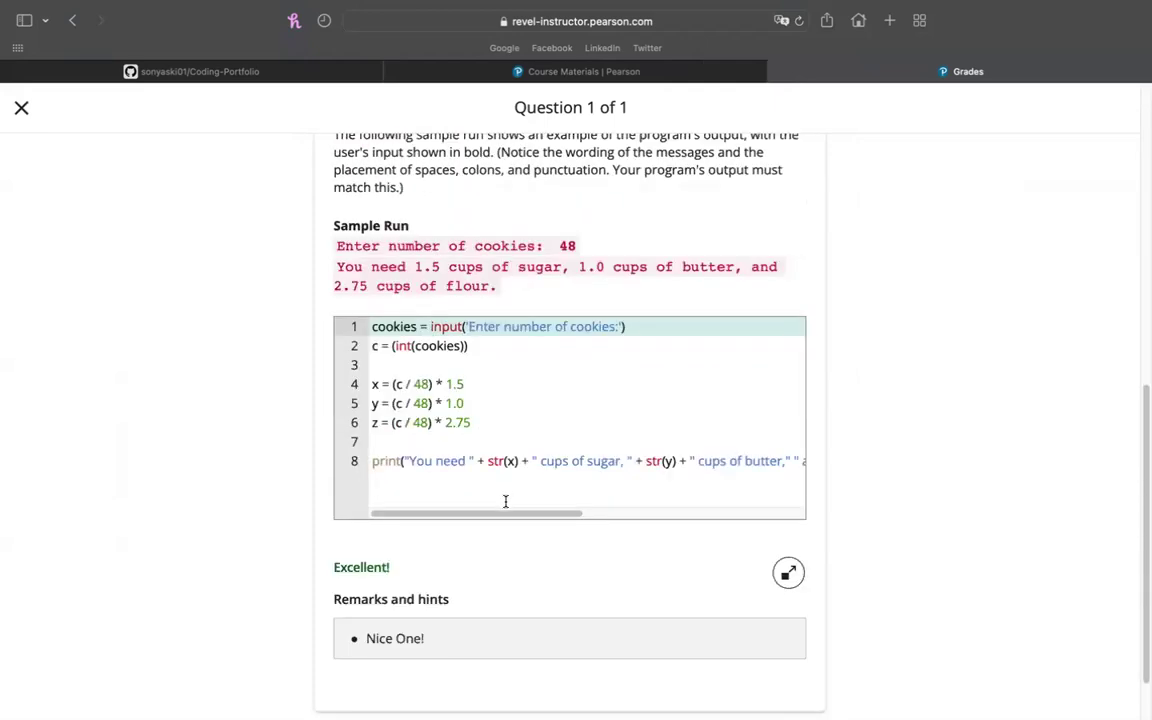
{"action": "scroll", "coordinate": [515, 492], "scroll_direction": "up", "scroll_amount": 6}
{"action": "scroll", "coordinate": [476, 475], "scroll_direction": "down", "scroll_amount": 1}
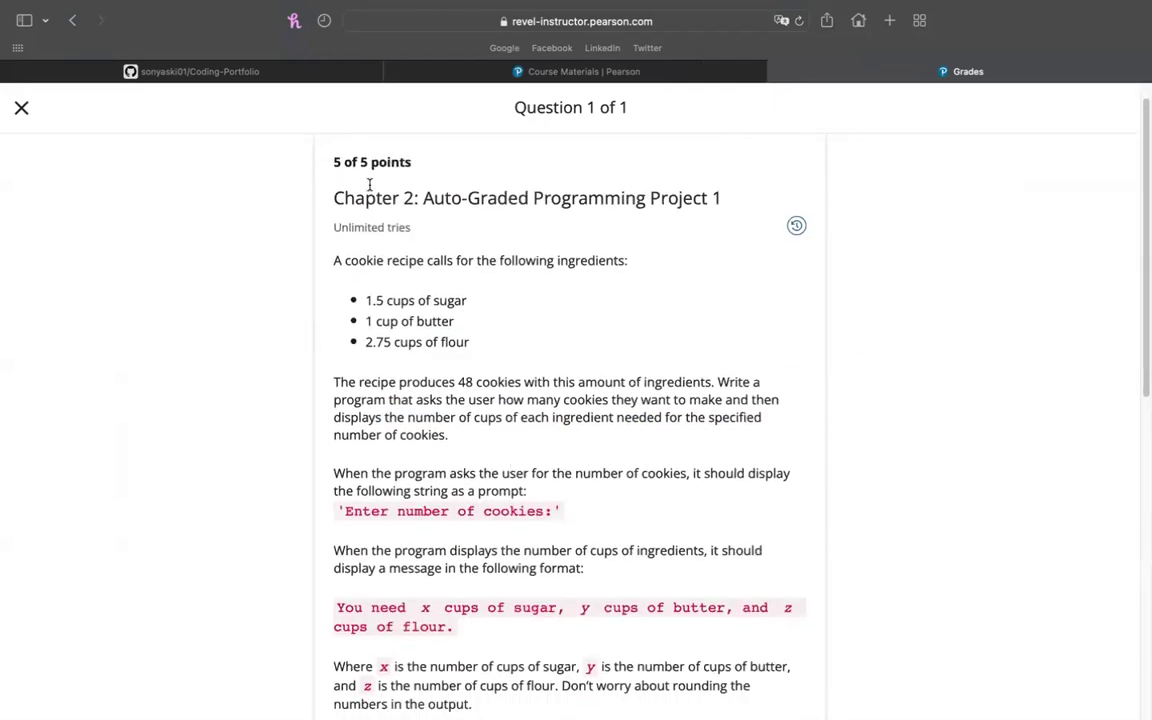
{"action": "scroll", "coordinate": [355, 225], "scroll_direction": "down", "scroll_amount": 1}
{"action": "left_click_drag", "start_coordinate": [330, 240], "coordinate": [497, 543]}
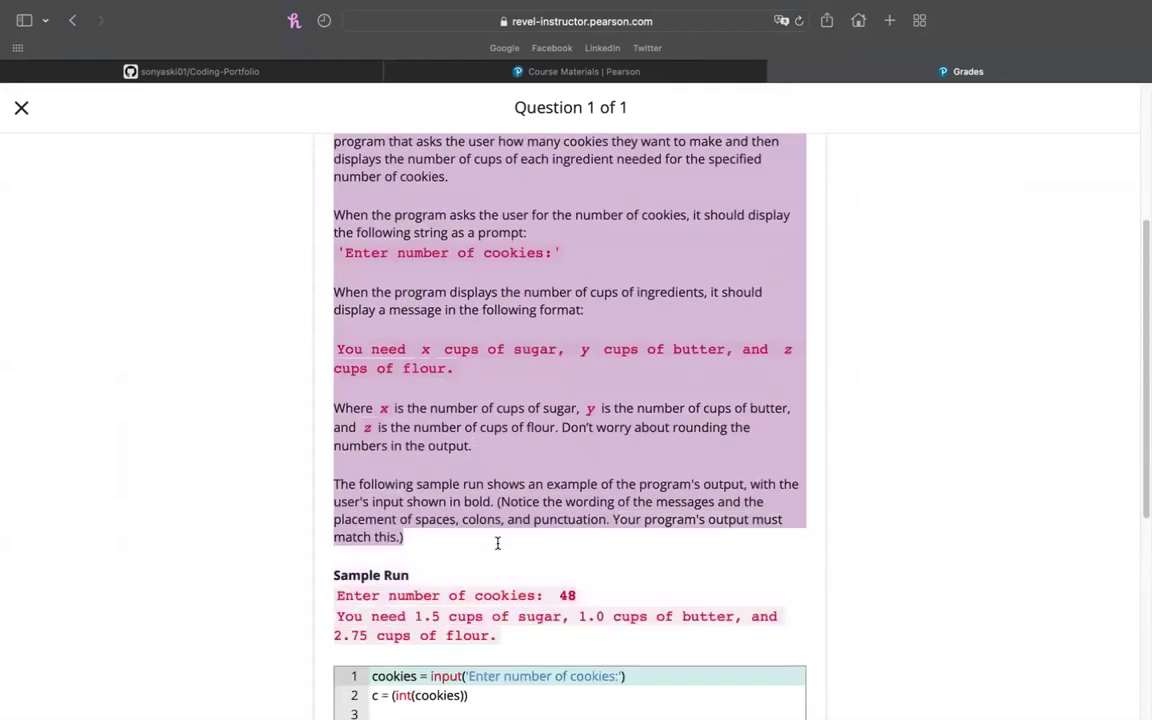
{"action": "scroll", "coordinate": [607, 501], "scroll_direction": "up", "scroll_amount": 5}
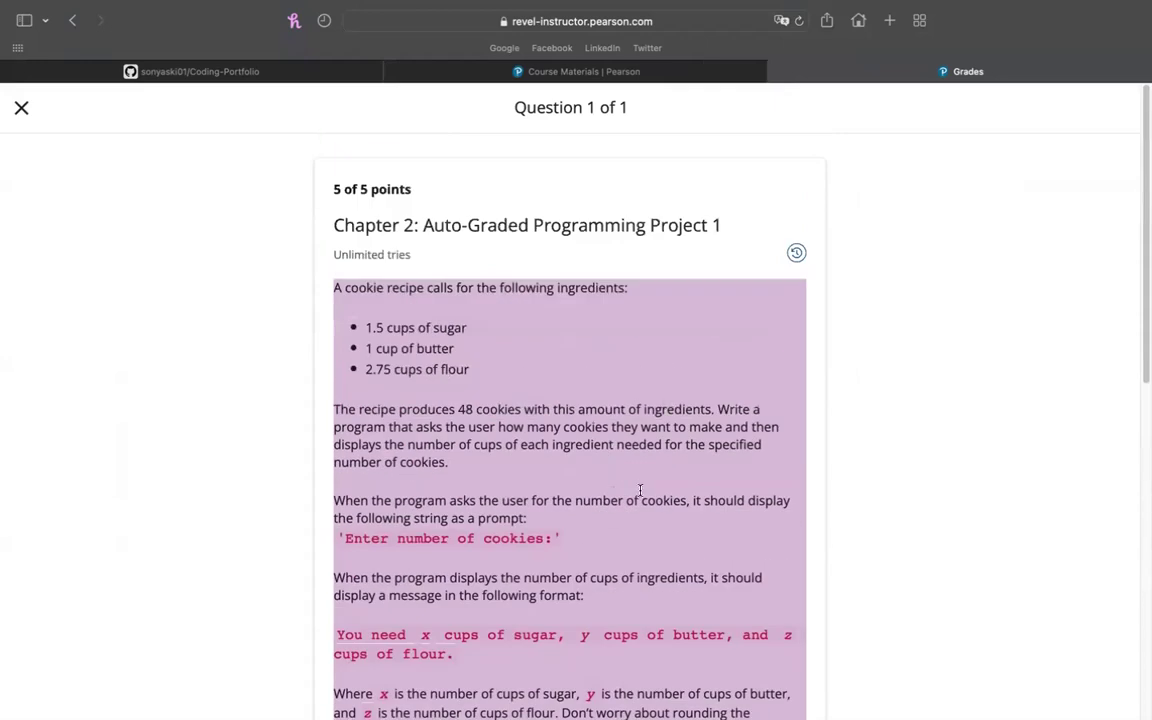
{"action": "scroll", "coordinate": [640, 490], "scroll_direction": "down", "scroll_amount": 5}
{"action": "left_click", "coordinate": [443, 519]}
{"action": "triple_click", "coordinate": [420, 514]}
{"action": "left_click", "coordinate": [494, 442]}
{"action": "scroll", "coordinate": [500, 470], "scroll_direction": "up", "scroll_amount": 1}
{"action": "left_click_drag", "start_coordinate": [491, 484], "coordinate": [331, 293]}
{"action": "key", "text": "super+c"}
{"action": "left_click", "coordinate": [770, 445]}
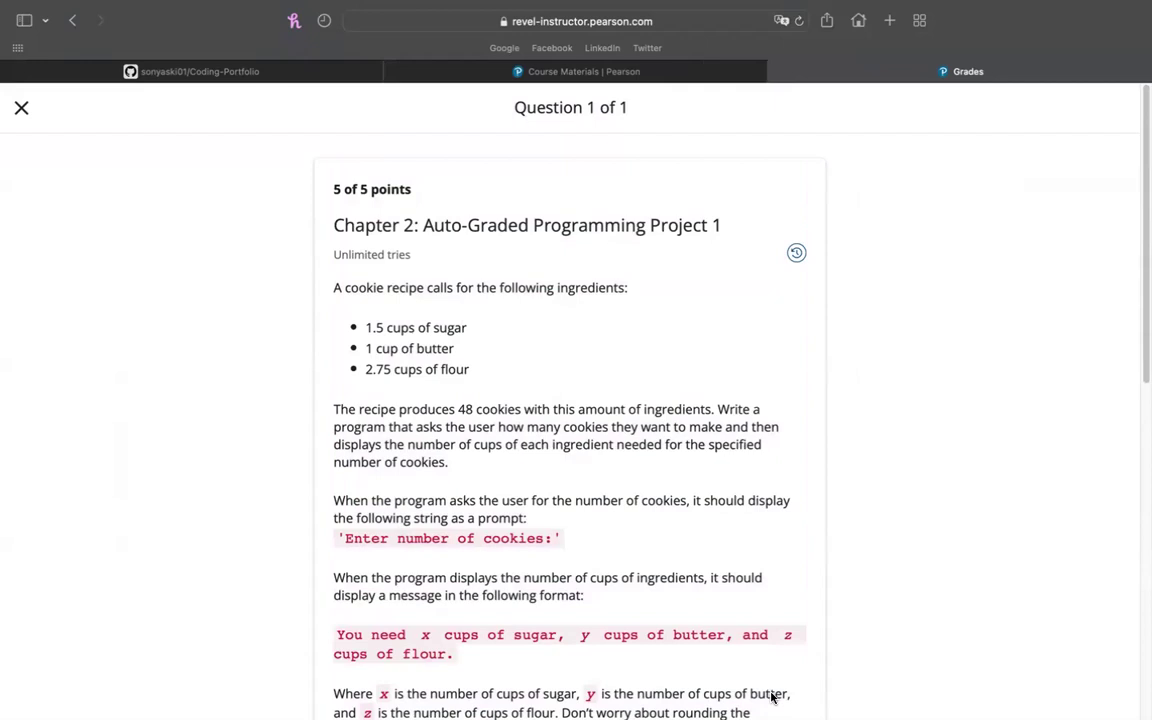
Step: Minimize the browser window and launch Microsoft Word
{"action": "mouse_move", "coordinate": [583, 75]}
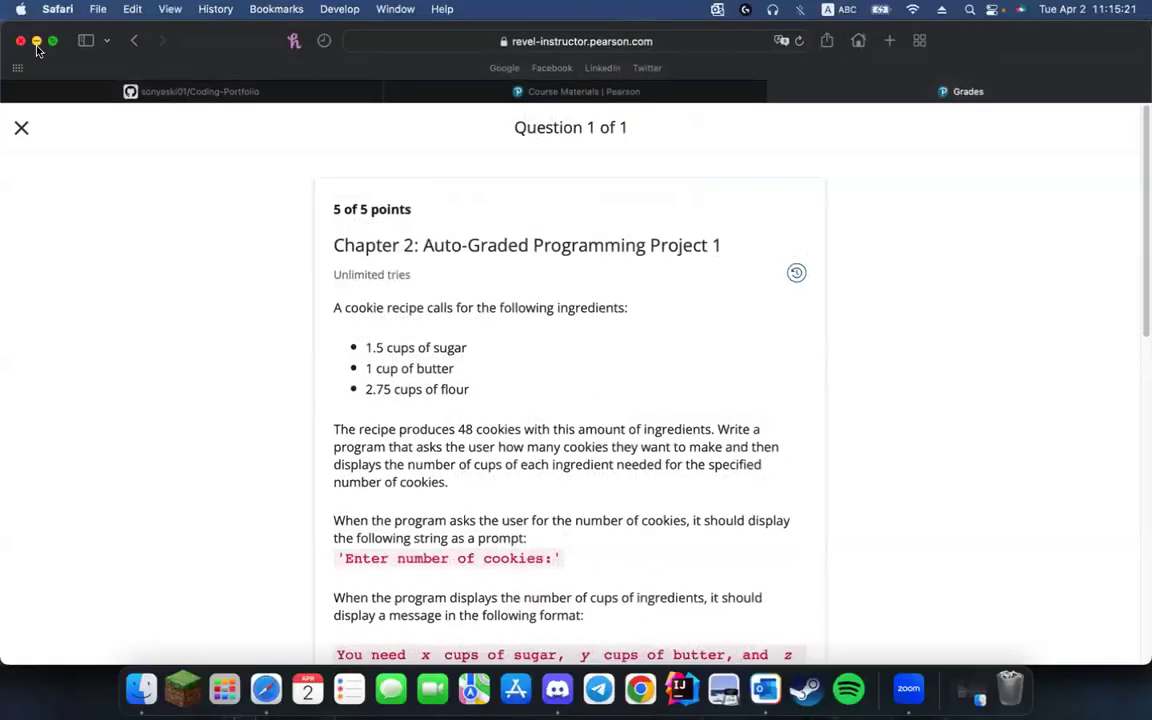
{"action": "left_click", "coordinate": [37, 42]}
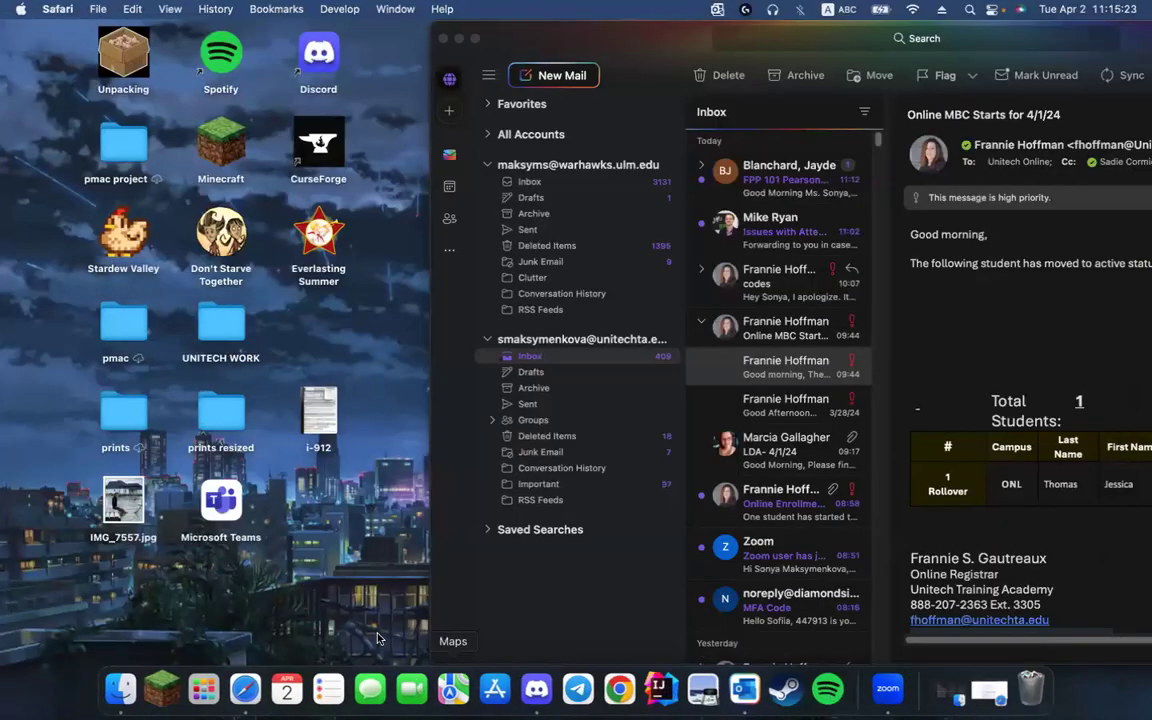
{"action": "key", "text": "super+space"}
{"action": "type", "text": "word"}
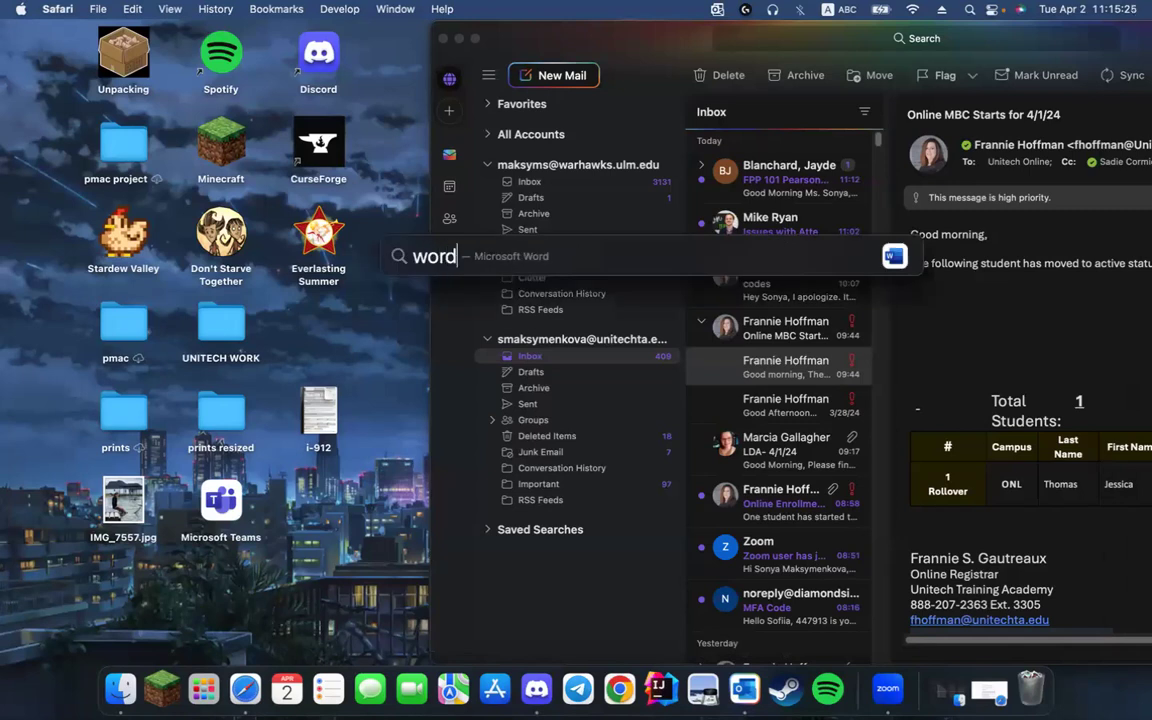
{"action": "key", "text": "Return"}
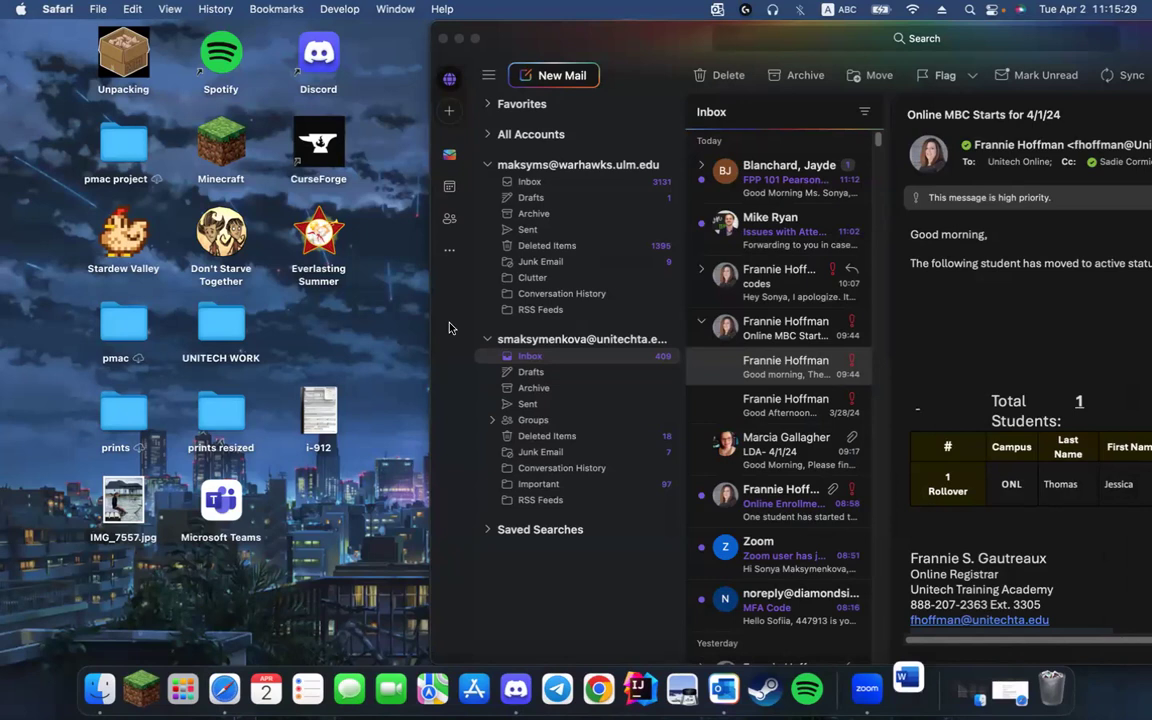
Step: Quit Outlook and create a blank Word document in a widened window
{"action": "right_click", "coordinate": [723, 688]}
{"action": "left_click", "coordinate": [731, 630]}
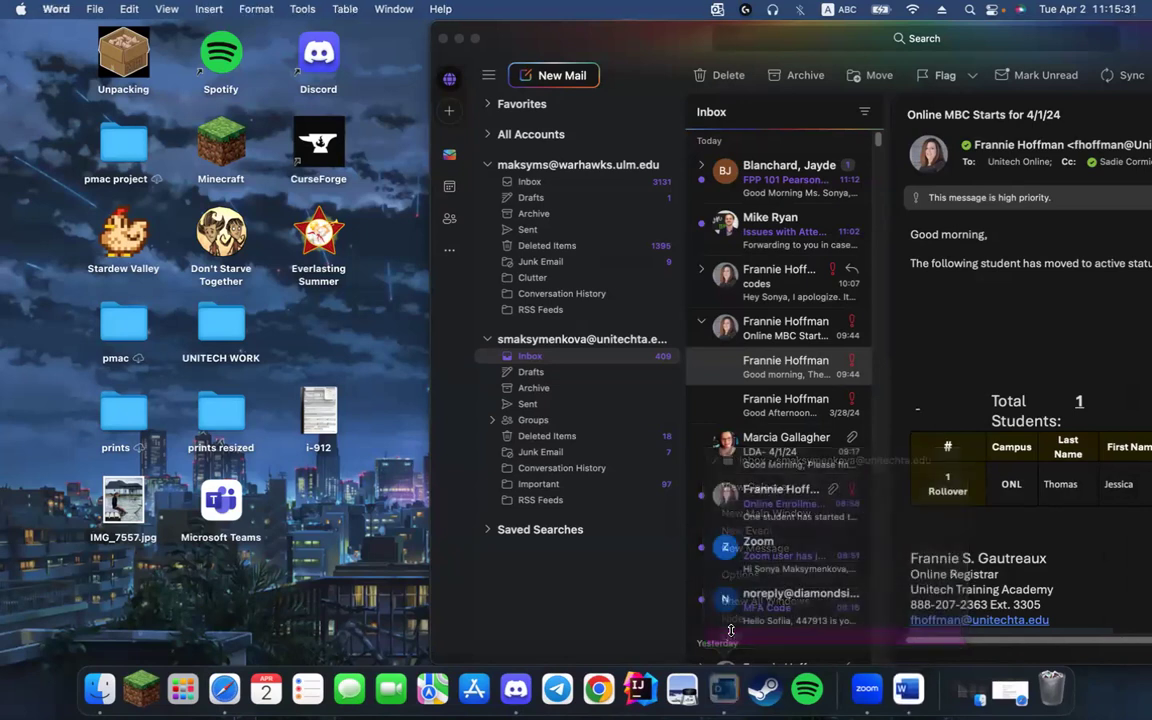
{"action": "left_click", "coordinate": [940, 610]}
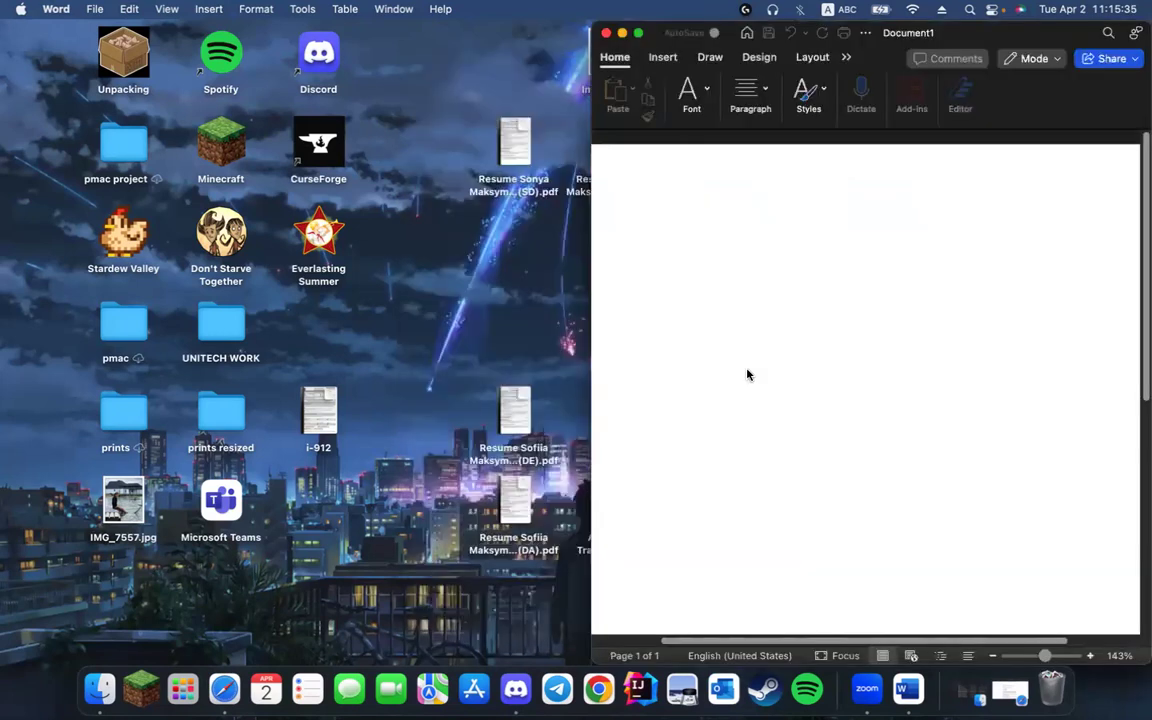
{"action": "left_click_drag", "start_coordinate": [593, 239], "coordinate": [274, 242]}
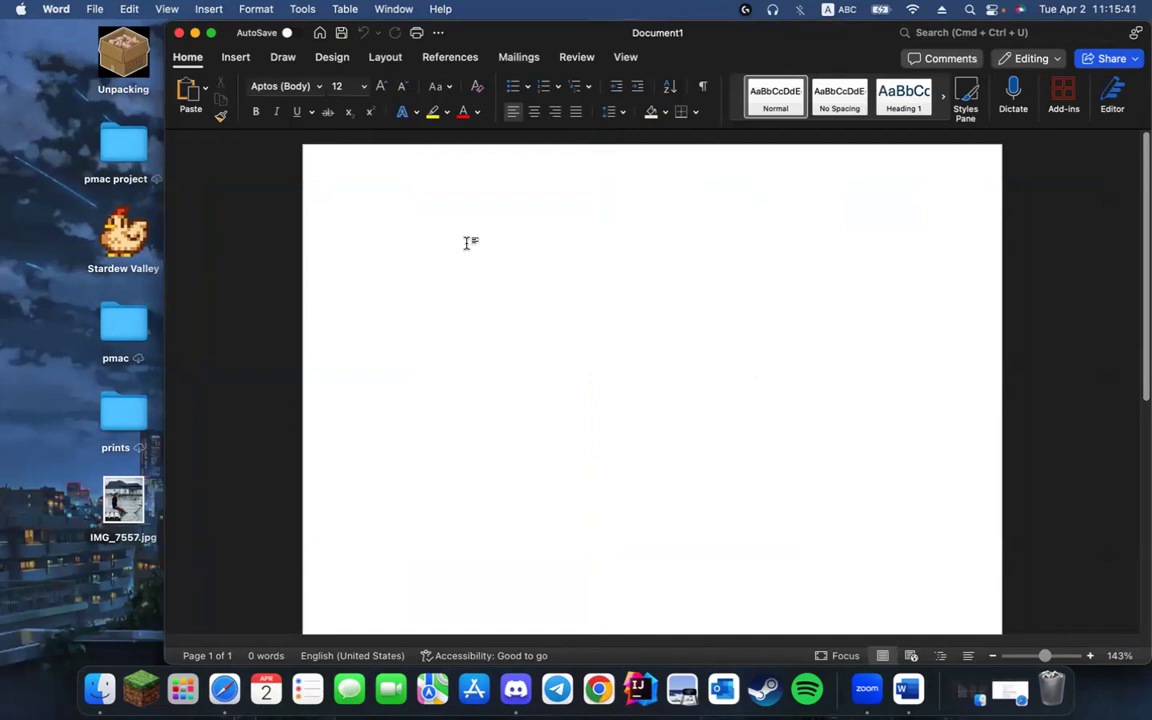
Step: Enter the title "Programming Project 1, Python" and paste the copied cookie recipe instructions below it
{"action": "type", "text": "Programming Project 1, Python"}
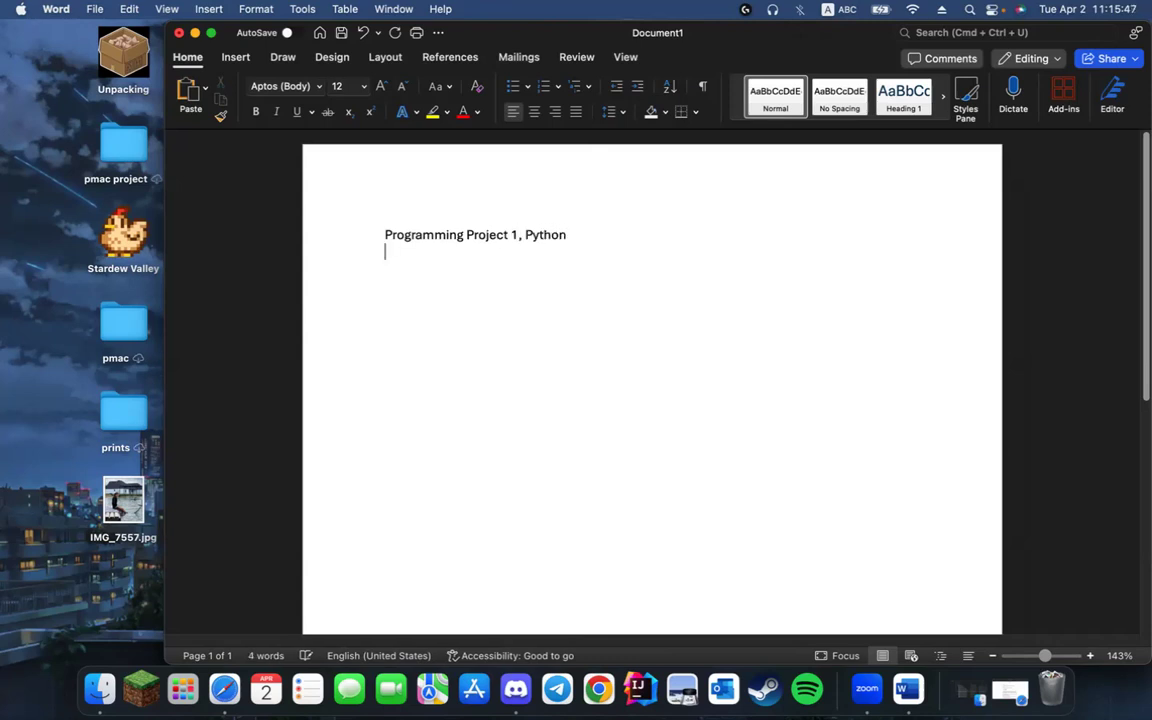
{"action": "key", "text": "super+v"}
{"action": "scroll", "coordinate": [434, 300], "scroll_direction": "up", "scroll_amount": 5}
Step: Add the label "Prompt:" on its own line directly above the pasted cookie recipe instructions
{"action": "left_click", "coordinate": [434, 253]}
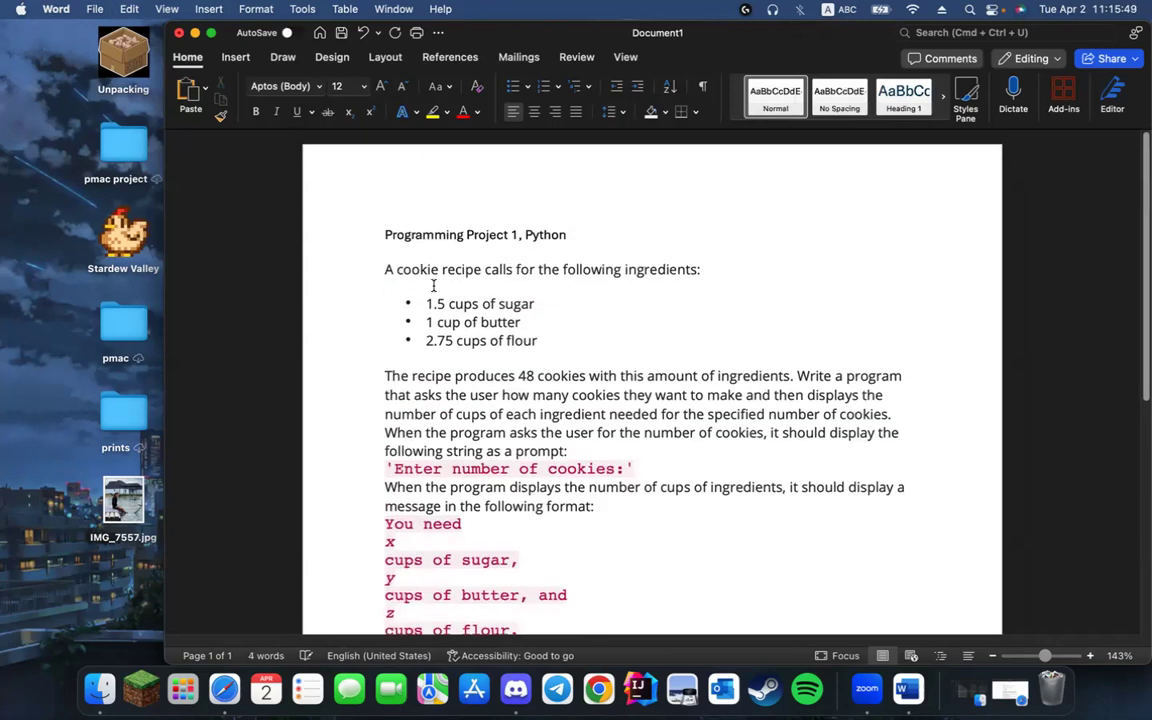
{"action": "key", "text": "Return"}
{"action": "type", "text": "Prompt:"}
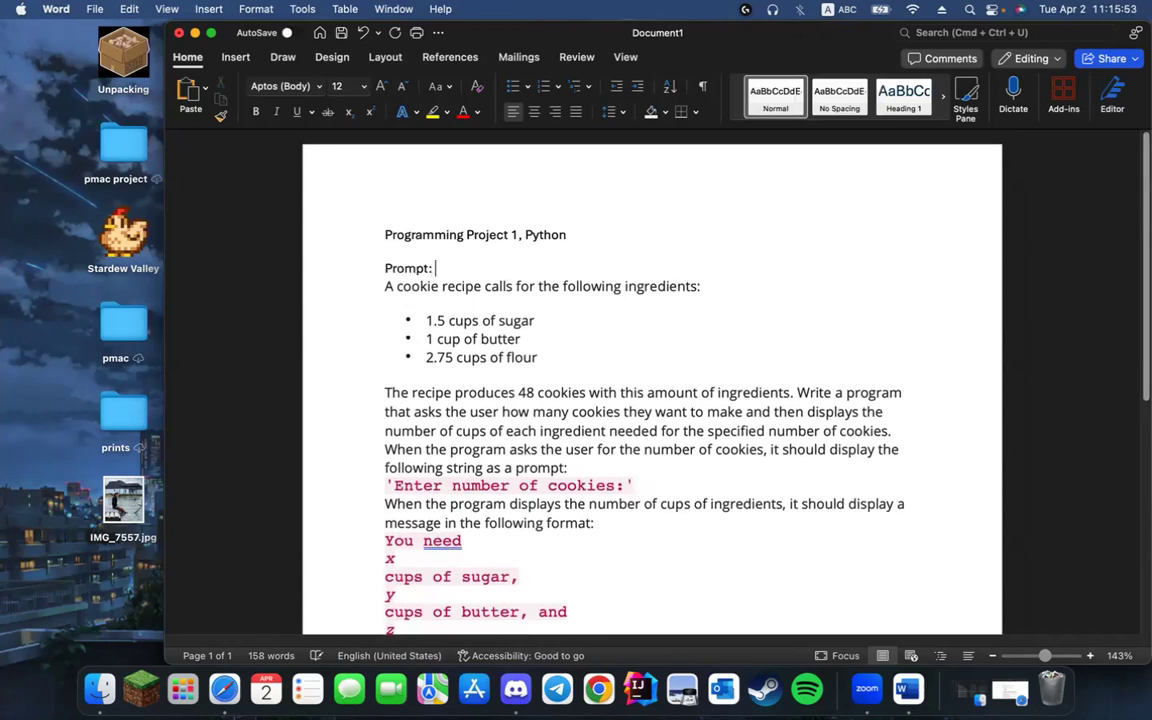
Step: Reduce the font size of all the pasted cookie recipe instructions to 8
{"action": "left_click_drag", "start_coordinate": [381, 289], "coordinate": [638, 484]}
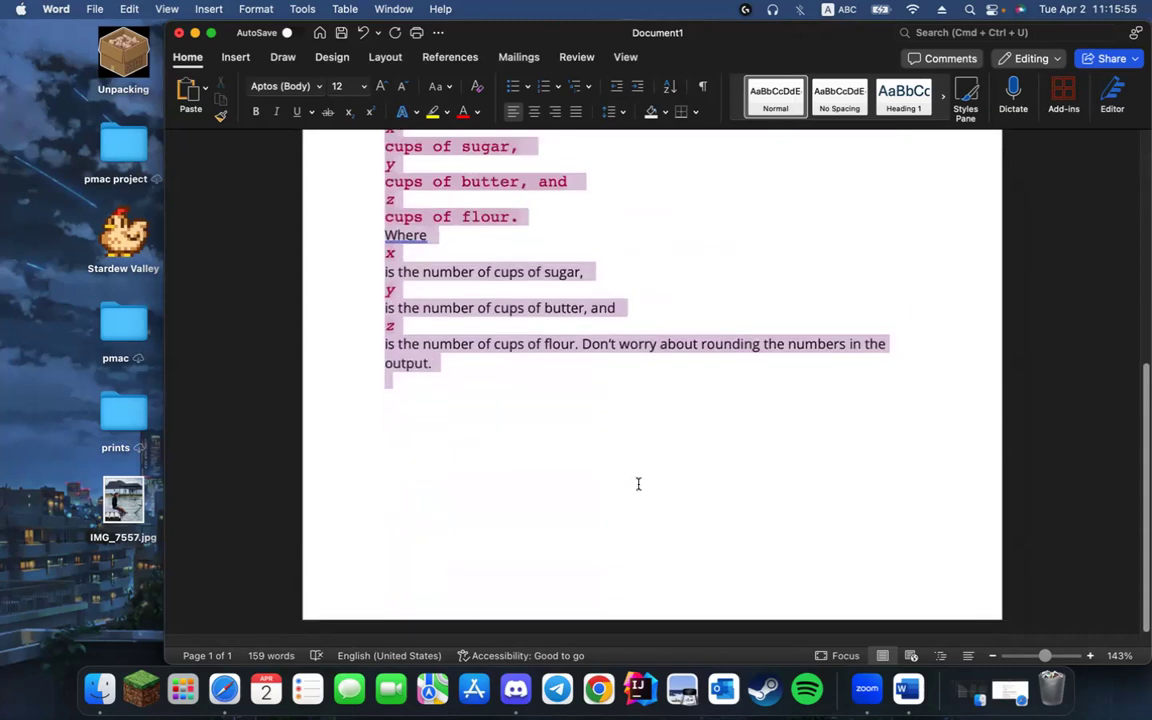
{"action": "left_click", "coordinate": [336, 86]}
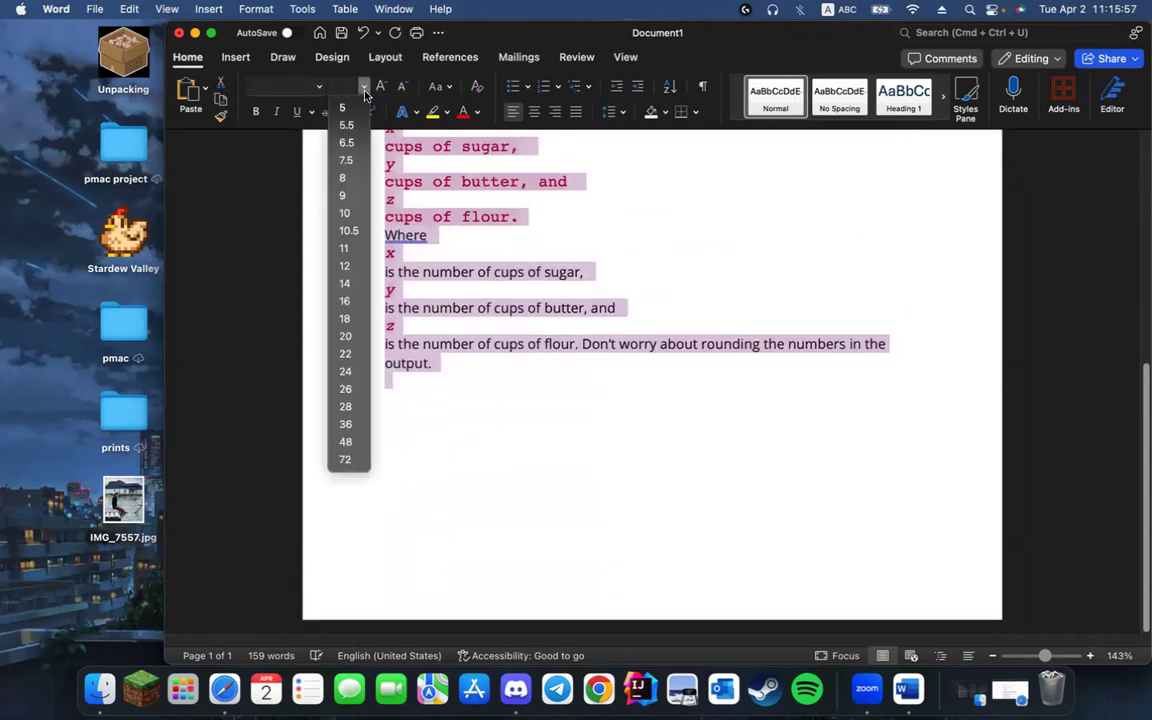
{"action": "left_click", "coordinate": [345, 214]}
{"action": "scroll", "coordinate": [569, 333], "scroll_direction": "up", "scroll_amount": 5}
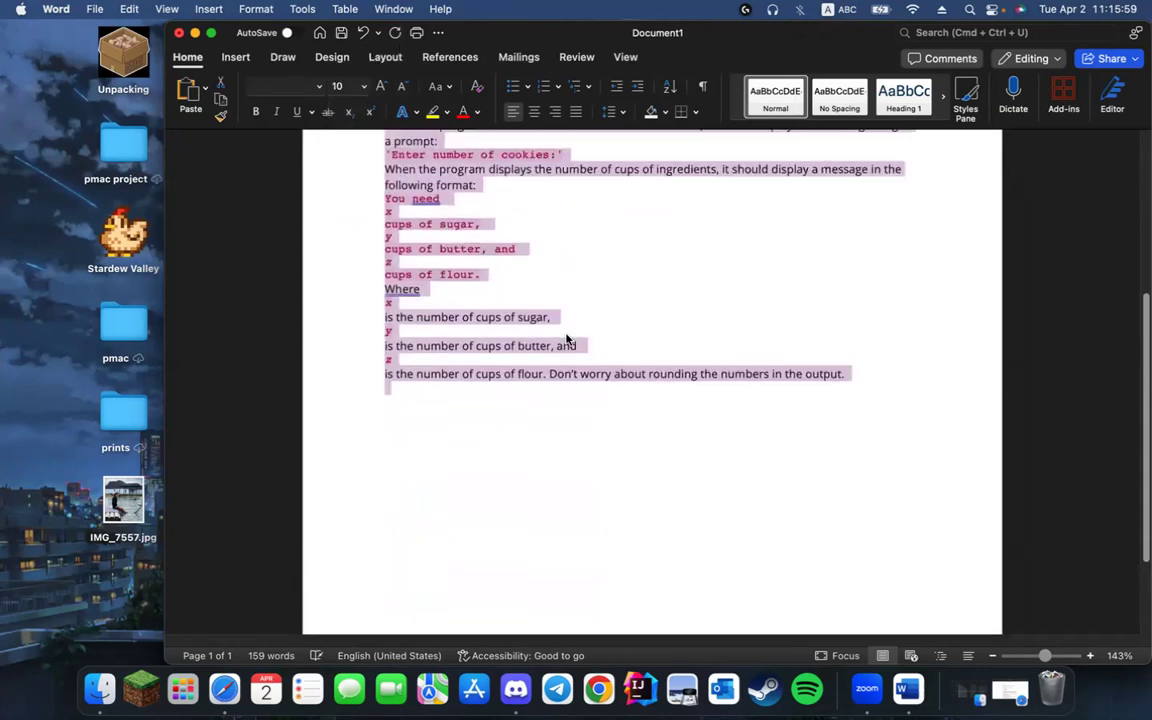
{"action": "left_click", "coordinate": [363, 86]}
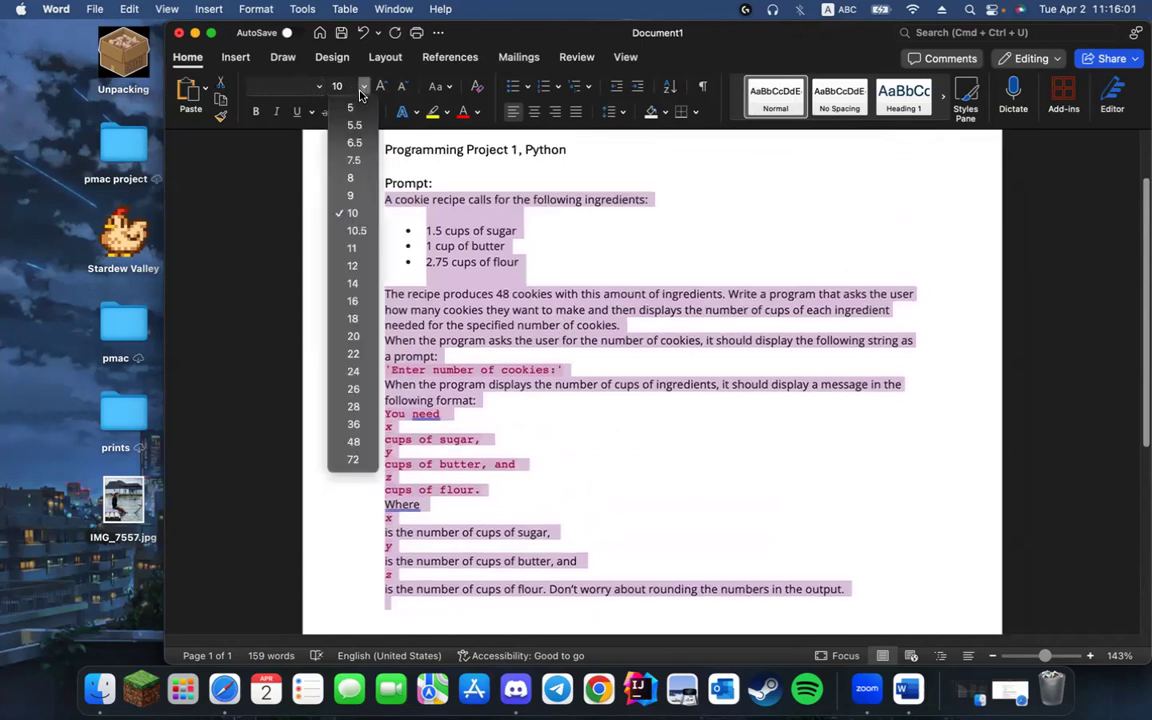
{"action": "left_click", "coordinate": [350, 195]}
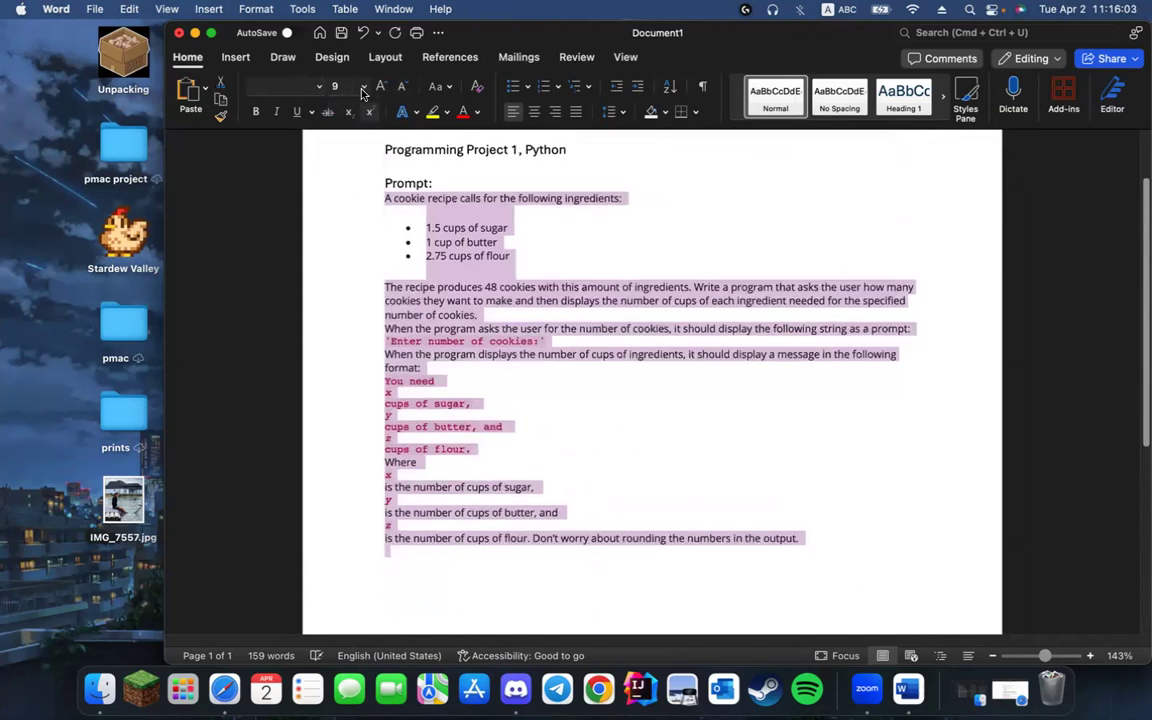
{"action": "left_click", "coordinate": [336, 86]}
{"action": "left_click", "coordinate": [350, 177]}
{"action": "left_click", "coordinate": [542, 361]}
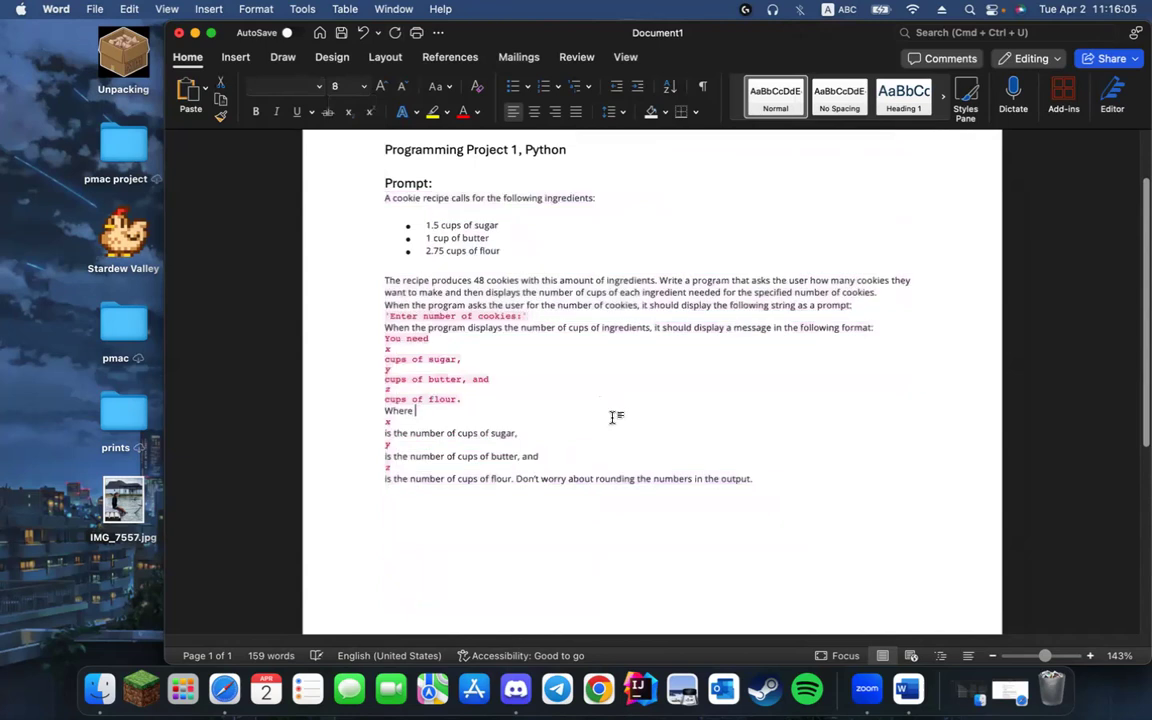
Step: Set the font size of the "Prompt:" label and the blank line above it to 9
{"action": "scroll", "coordinate": [457, 368], "scroll_direction": "up", "scroll_amount": 3}
{"action": "left_click_drag", "start_coordinate": [443, 270], "coordinate": [308, 249]}
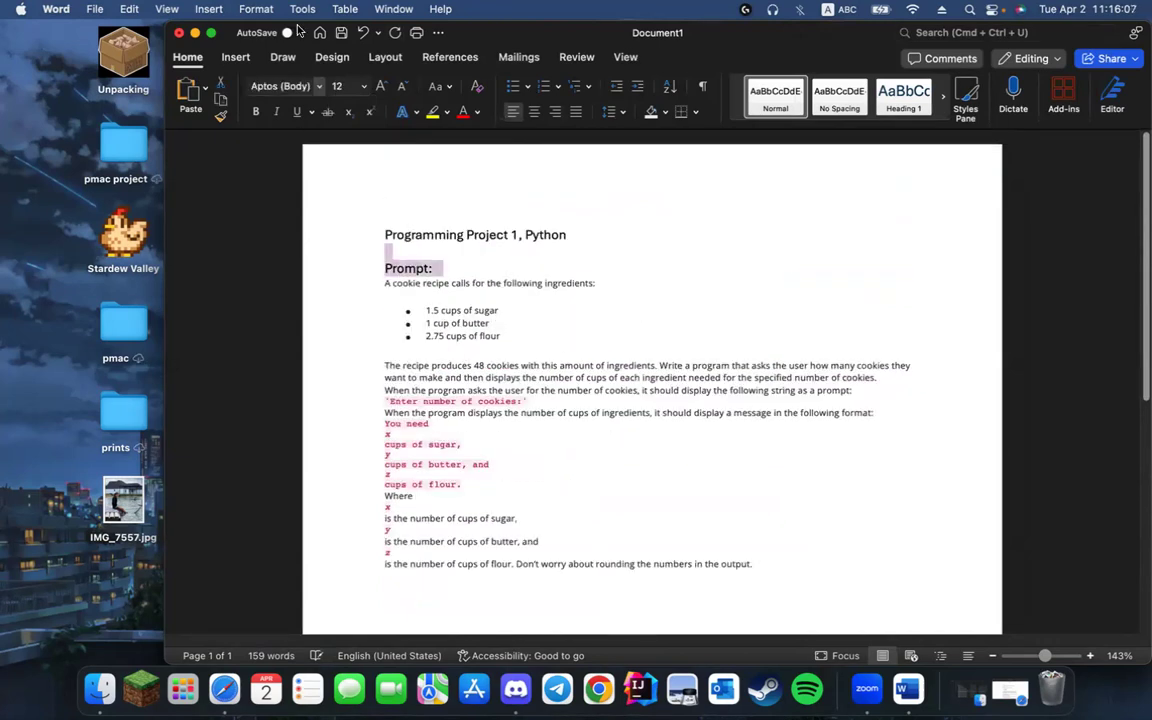
{"action": "left_click", "coordinate": [360, 88]}
{"action": "left_click", "coordinate": [350, 193]}
{"action": "left_click", "coordinate": [582, 520]}
Step: Add a "Solution:" heading in font size 10 on a new line below the instructions
{"action": "scroll", "coordinate": [585, 525], "scroll_direction": "down", "scroll_amount": 2}
{"action": "left_click", "coordinate": [786, 475]}
{"action": "key", "text": "Return"}
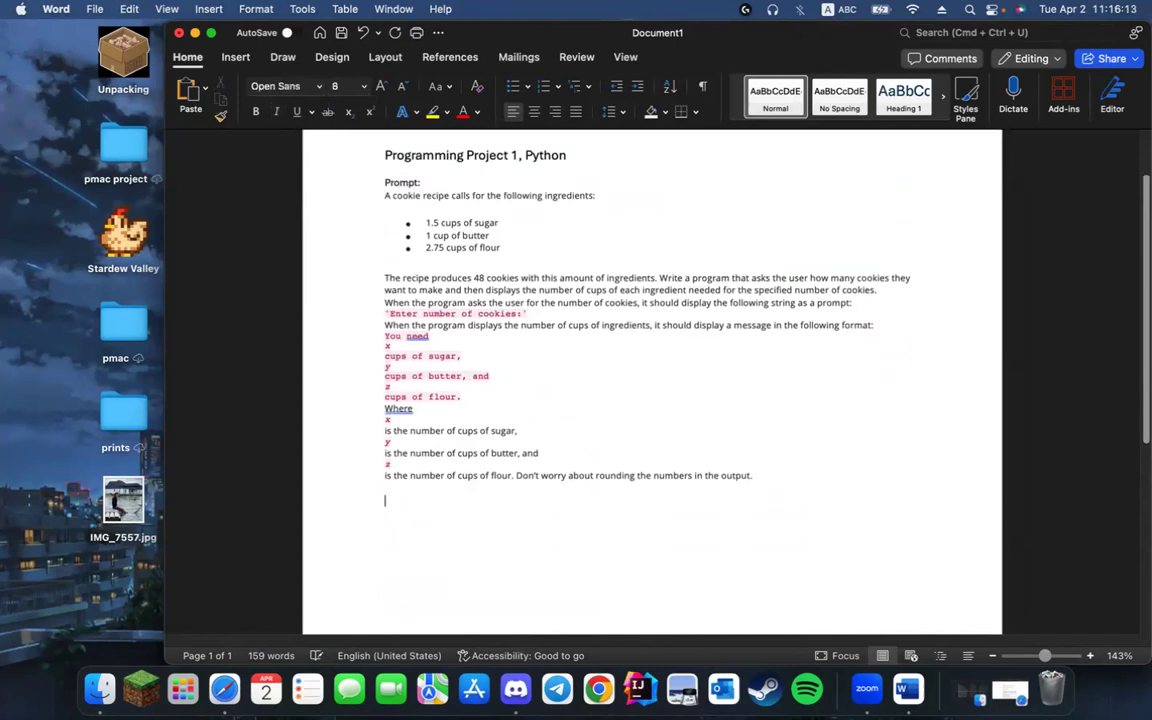
{"action": "left_click", "coordinate": [363, 86]}
{"action": "left_click", "coordinate": [352, 213]}
{"action": "type", "text": "Solution:"}
Step: Make the "Solution:" and "Prompt:" labels bold
{"action": "left_click_drag", "start_coordinate": [437, 505], "coordinate": [363, 508]}
{"action": "key", "text": "super+b"}
{"action": "left_click", "coordinate": [362, 182]}
{"action": "left_click", "coordinate": [486, 510]}
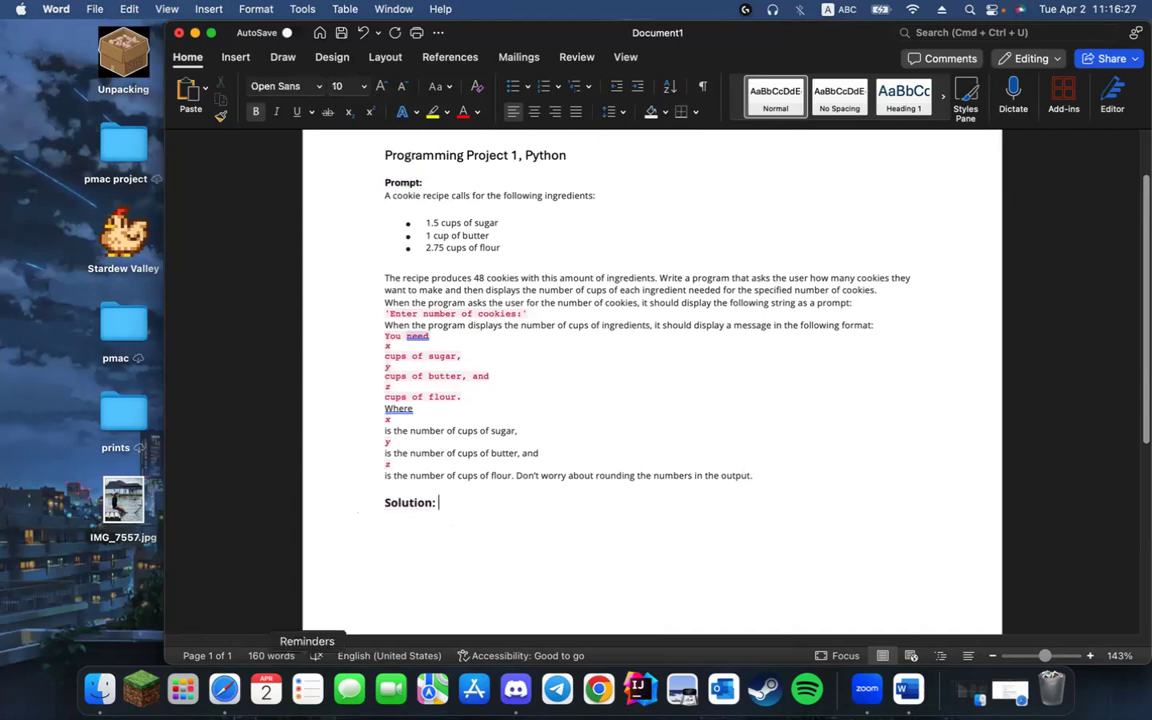
Step: Copy the entire submitted Python code from the Revel question in Safari and paste it under "Solution:" in the Word document
{"action": "left_click", "coordinate": [224, 690]}
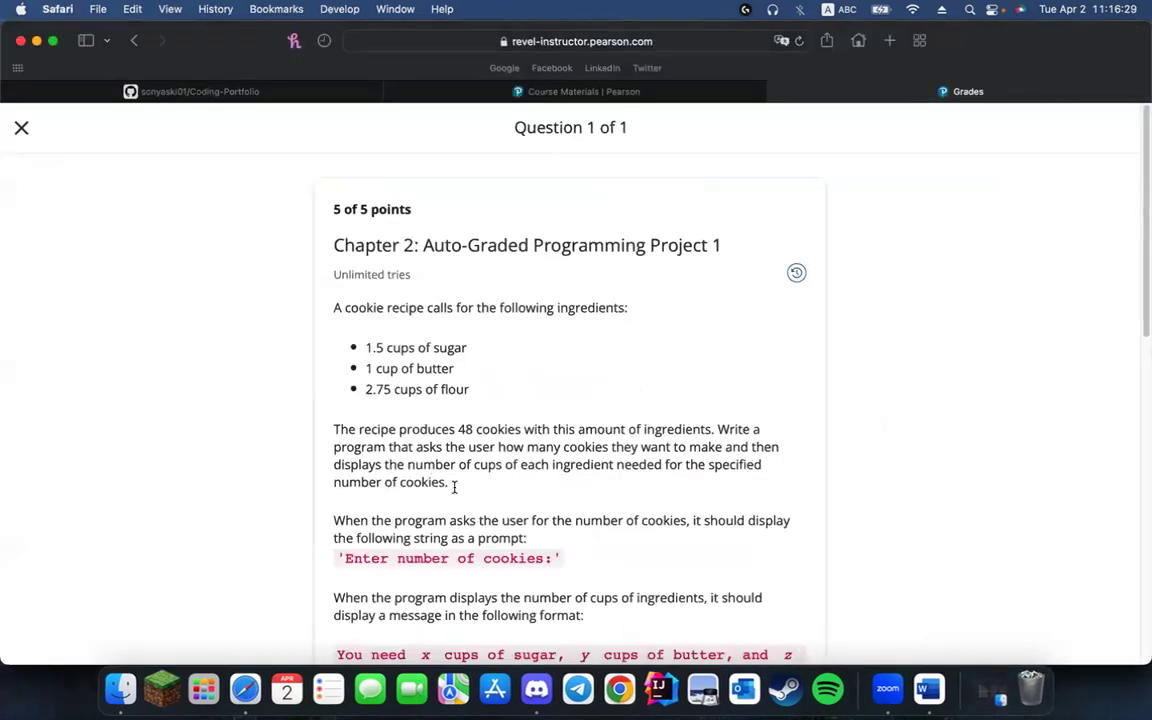
{"action": "scroll", "coordinate": [455, 486], "scroll_direction": "down", "scroll_amount": 10}
{"action": "scroll", "coordinate": [400, 320], "scroll_direction": "up", "scroll_amount": 2}
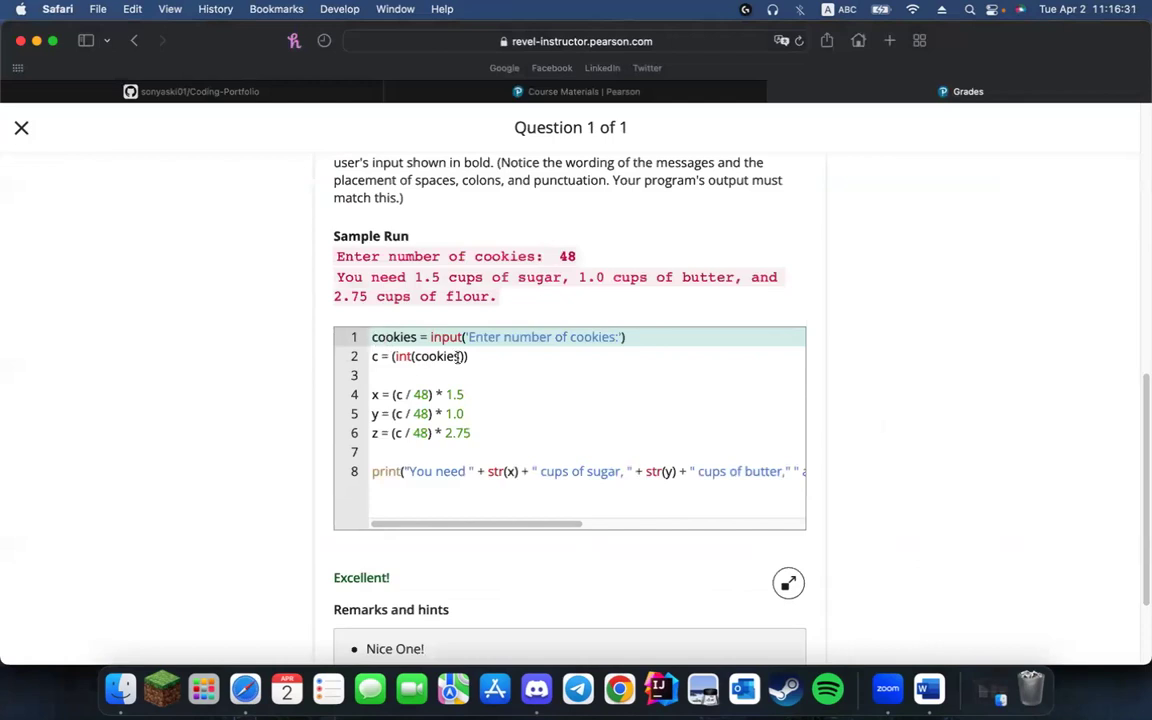
{"action": "key", "text": "super+a"}
{"action": "key", "text": "super+c"}
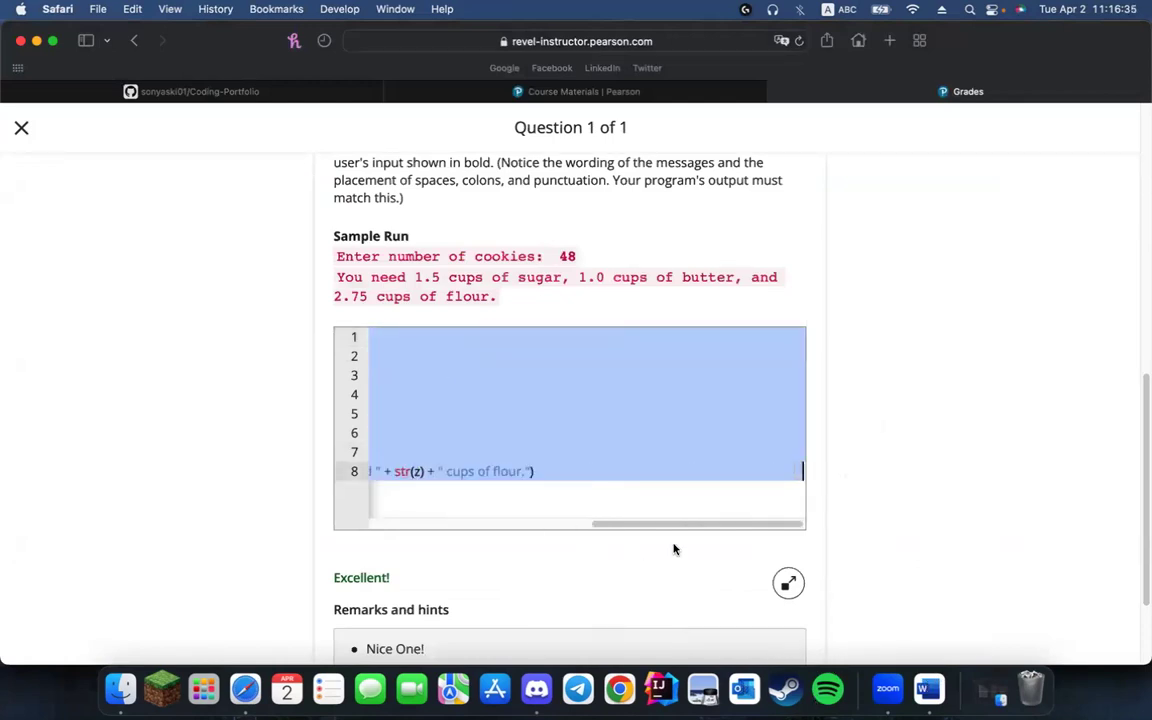
{"action": "scroll", "coordinate": [393, 445], "scroll_direction": "left", "scroll_amount": 10}
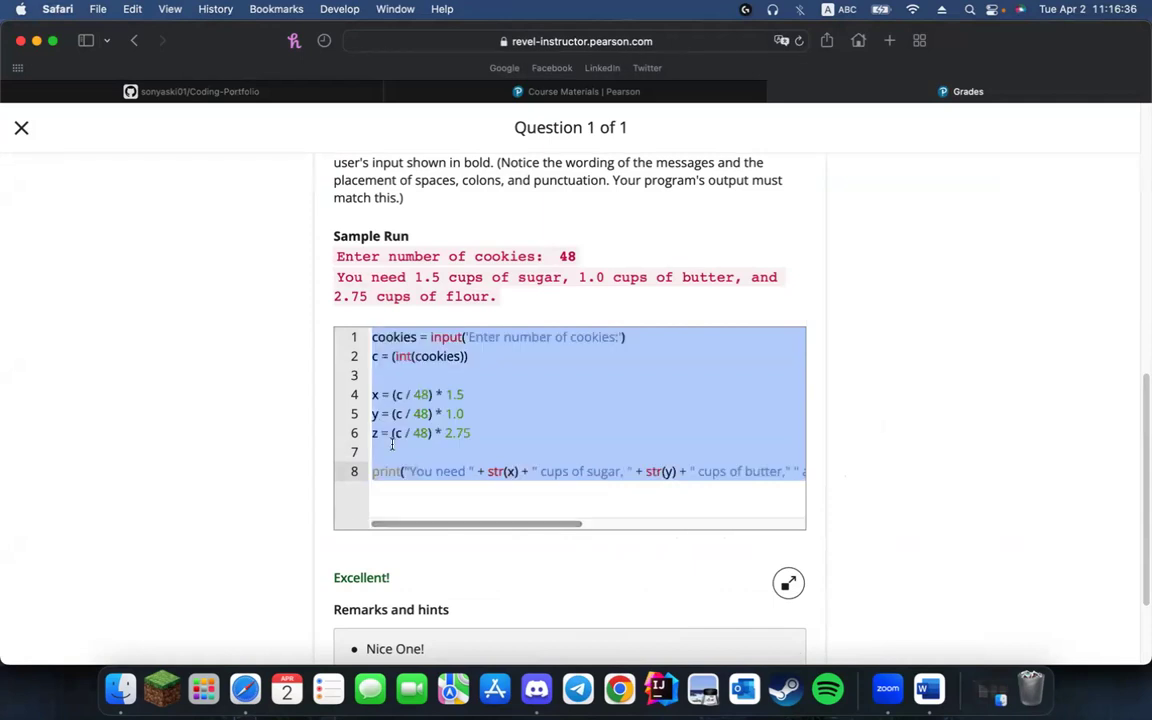
{"action": "left_click", "coordinate": [915, 688]}
{"action": "key", "text": "super+v"}
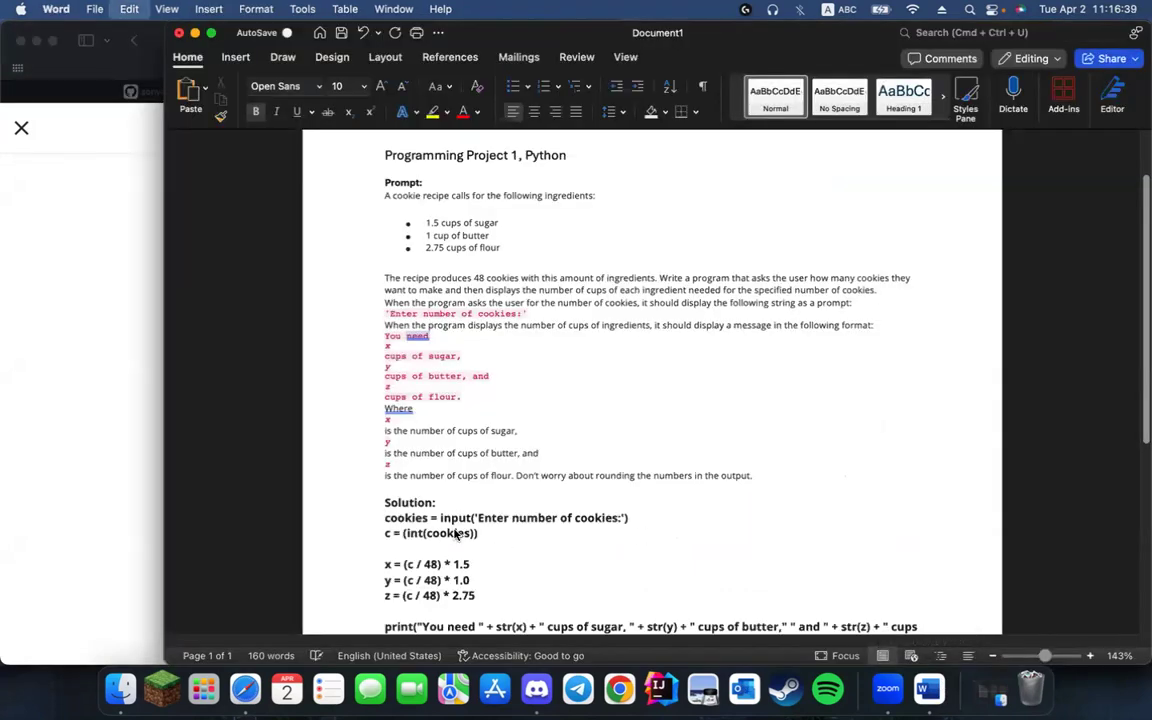
Step: Change the pasted Python code to the Courier font and remove its bold formatting
{"action": "left_click_drag", "start_coordinate": [442, 602], "coordinate": [361, 475]}
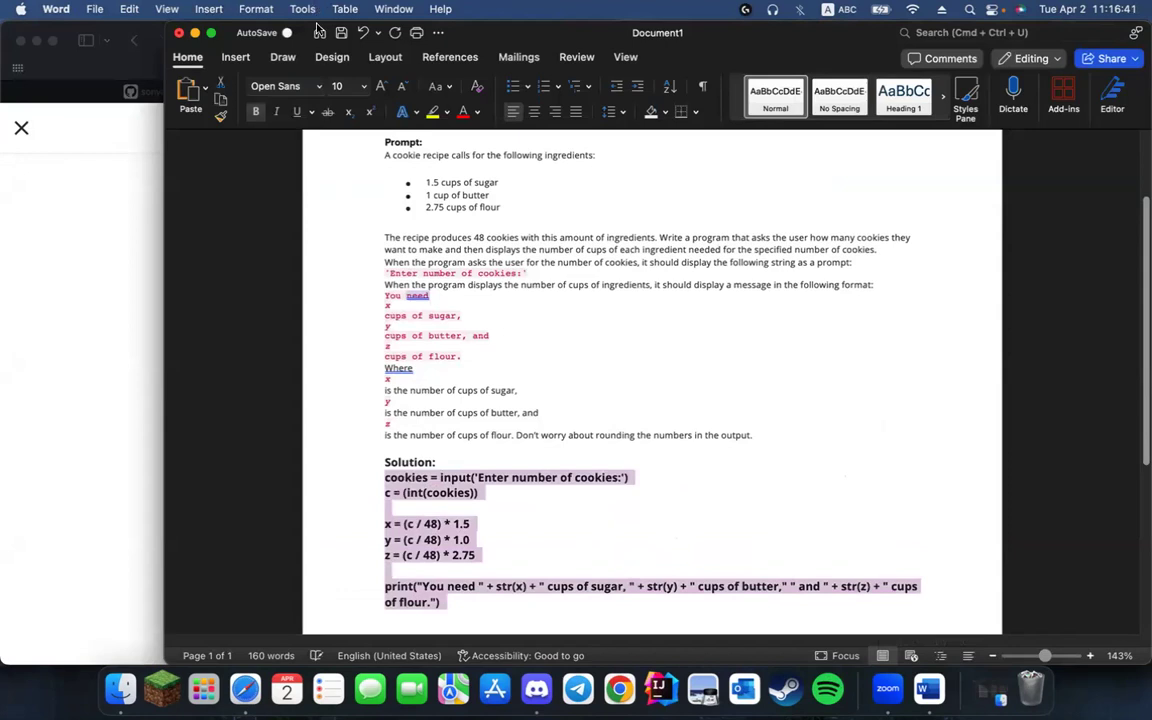
{"action": "left_click", "coordinate": [319, 87]}
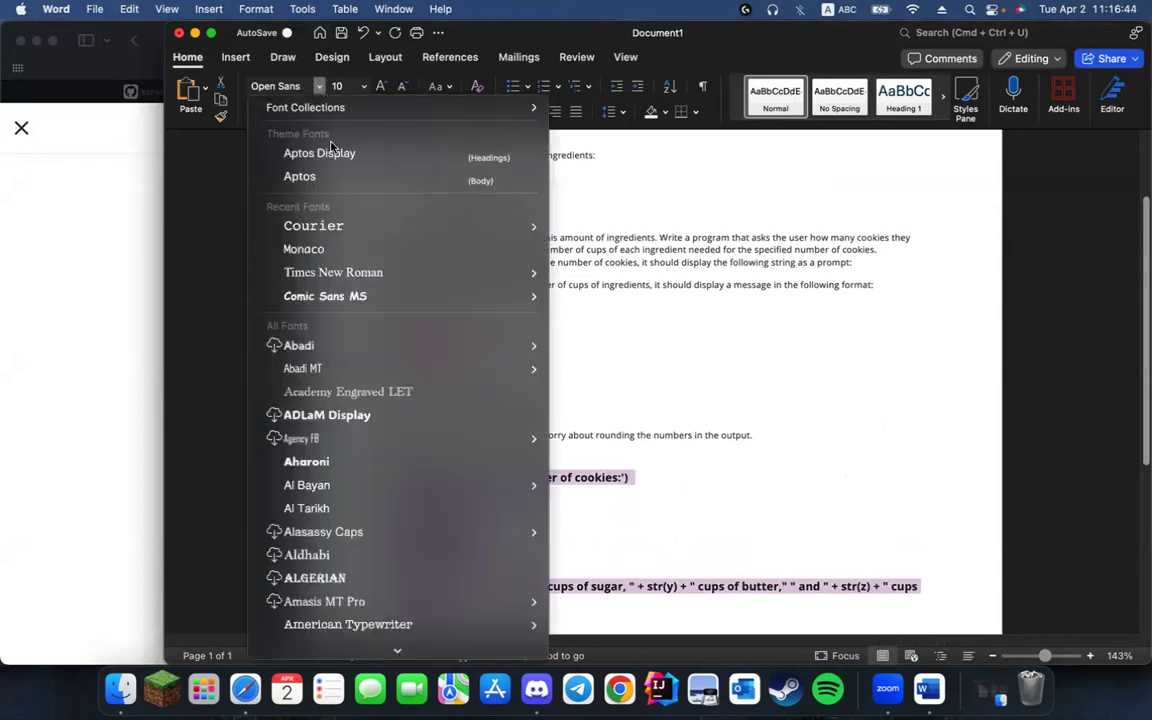
{"action": "left_click", "coordinate": [363, 225]}
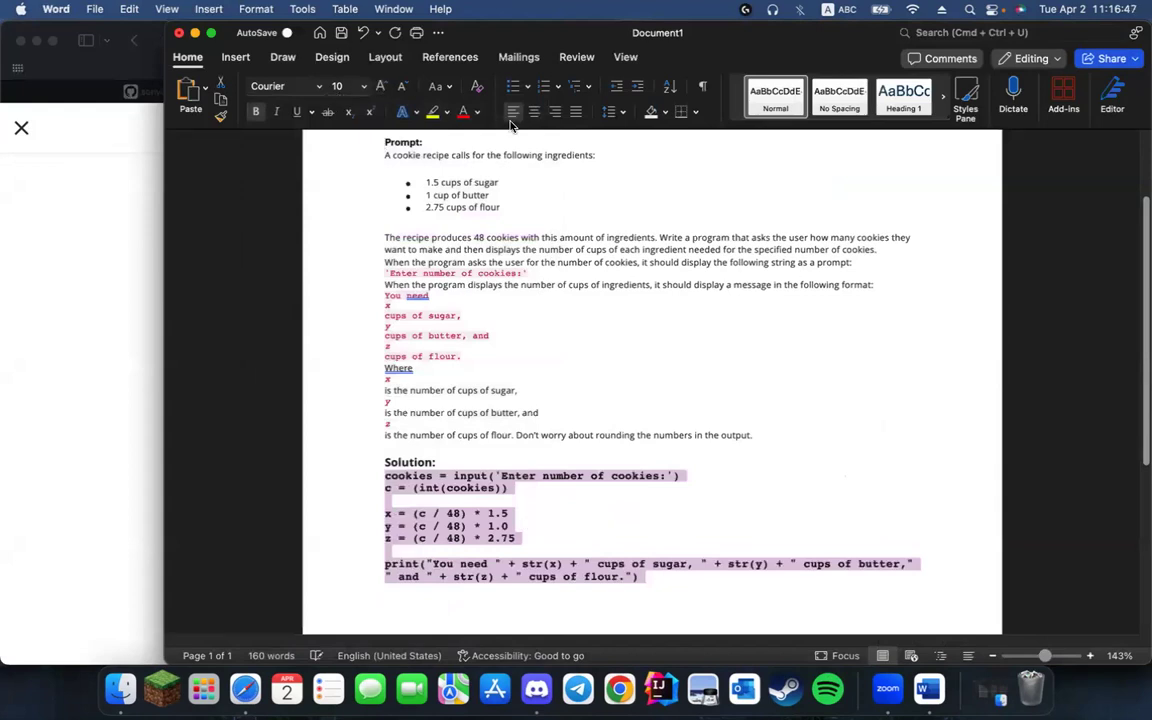
{"action": "left_click", "coordinate": [587, 513]}
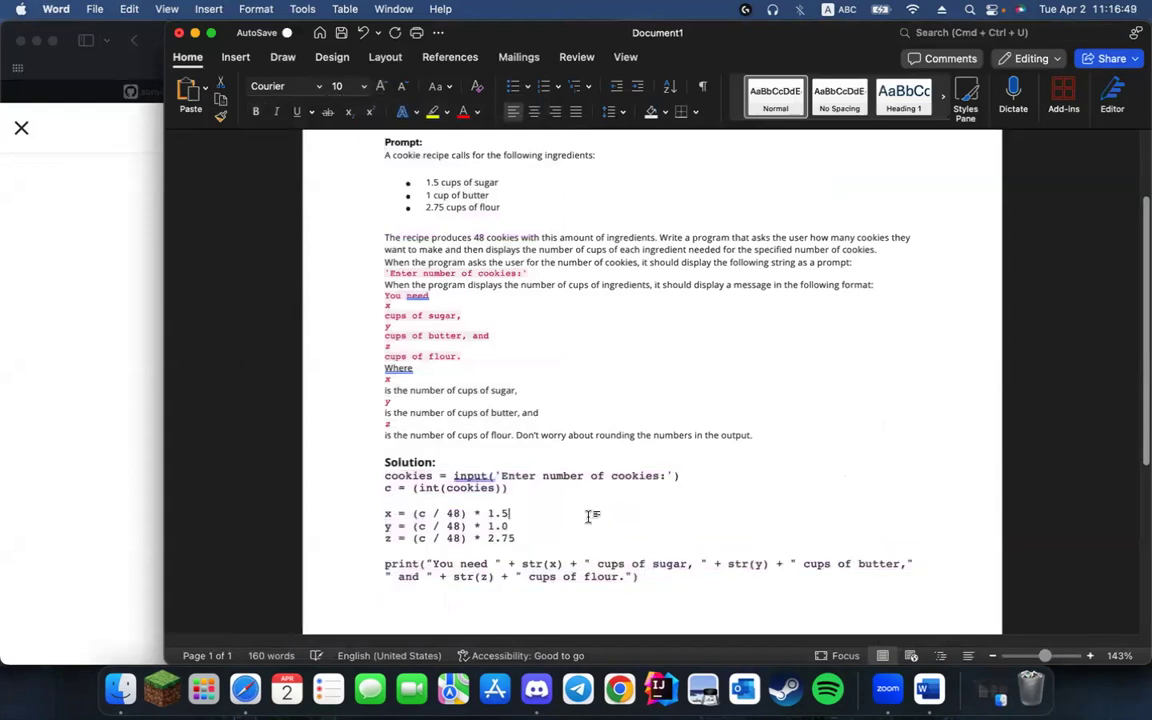
Step: Insert a blank line between the "Solution:" heading and the Python code, and look over the finished document
{"action": "type", "text": "'"}
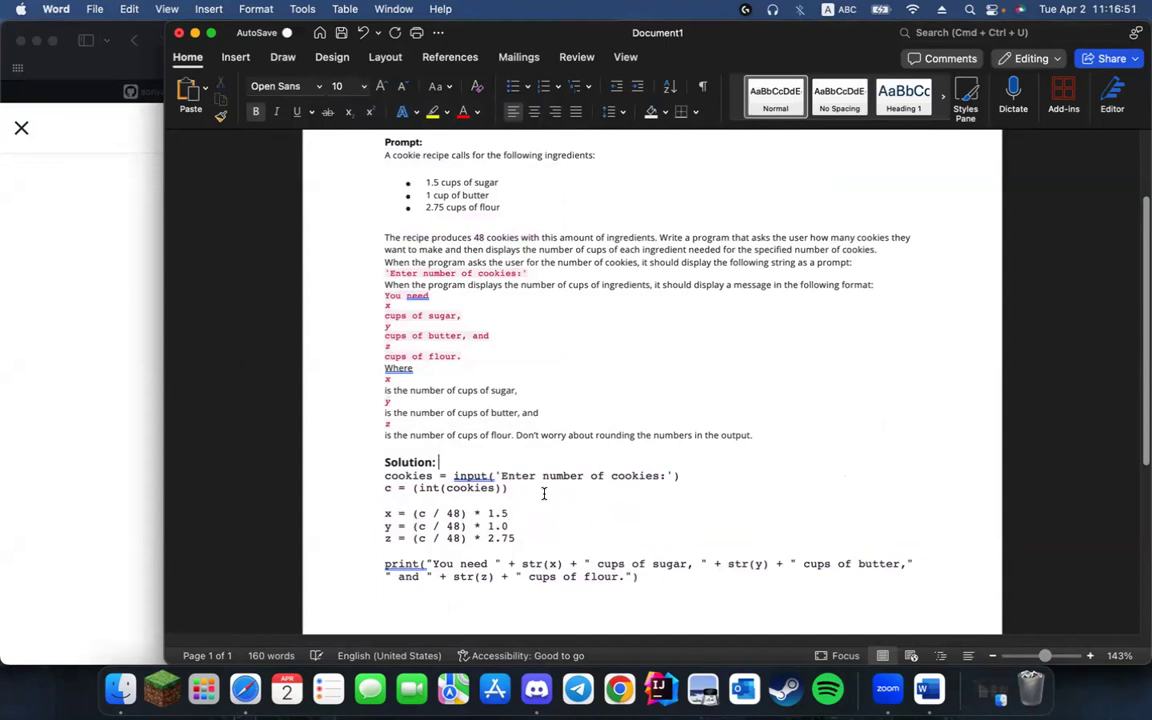
{"action": "key", "text": "Return"}
{"action": "scroll", "coordinate": [544, 495], "scroll_direction": "down", "scroll_amount": 3}
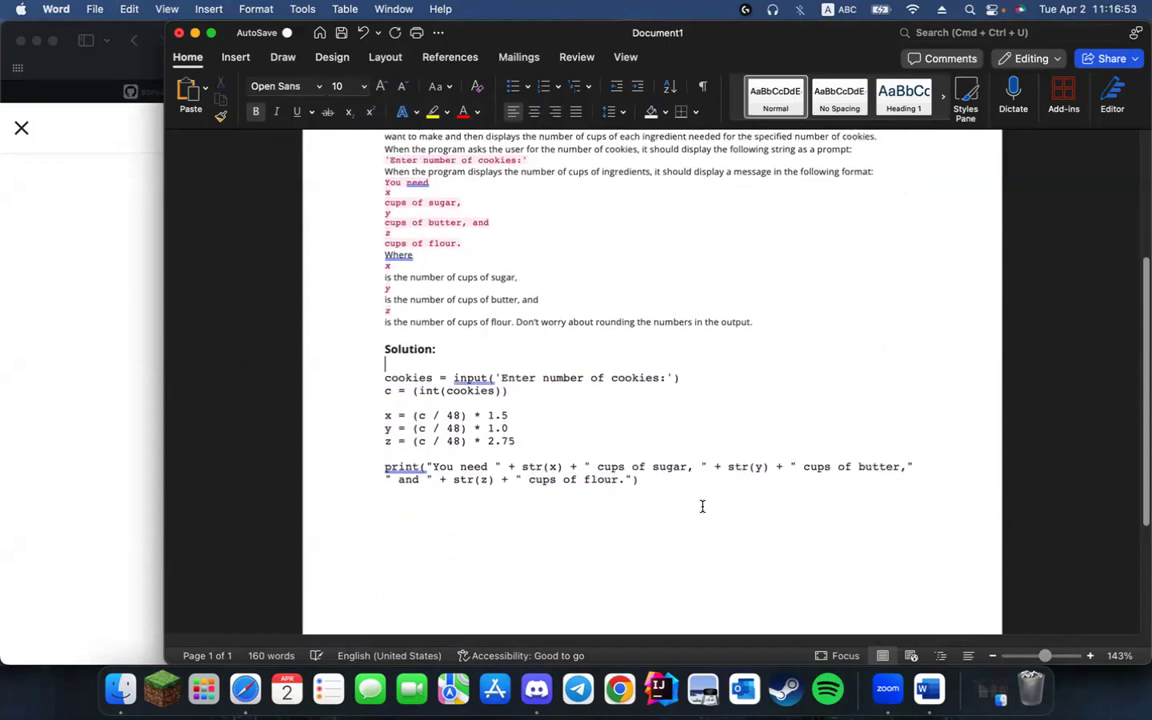
{"action": "scroll", "coordinate": [702, 506], "scroll_direction": "up", "scroll_amount": 7}
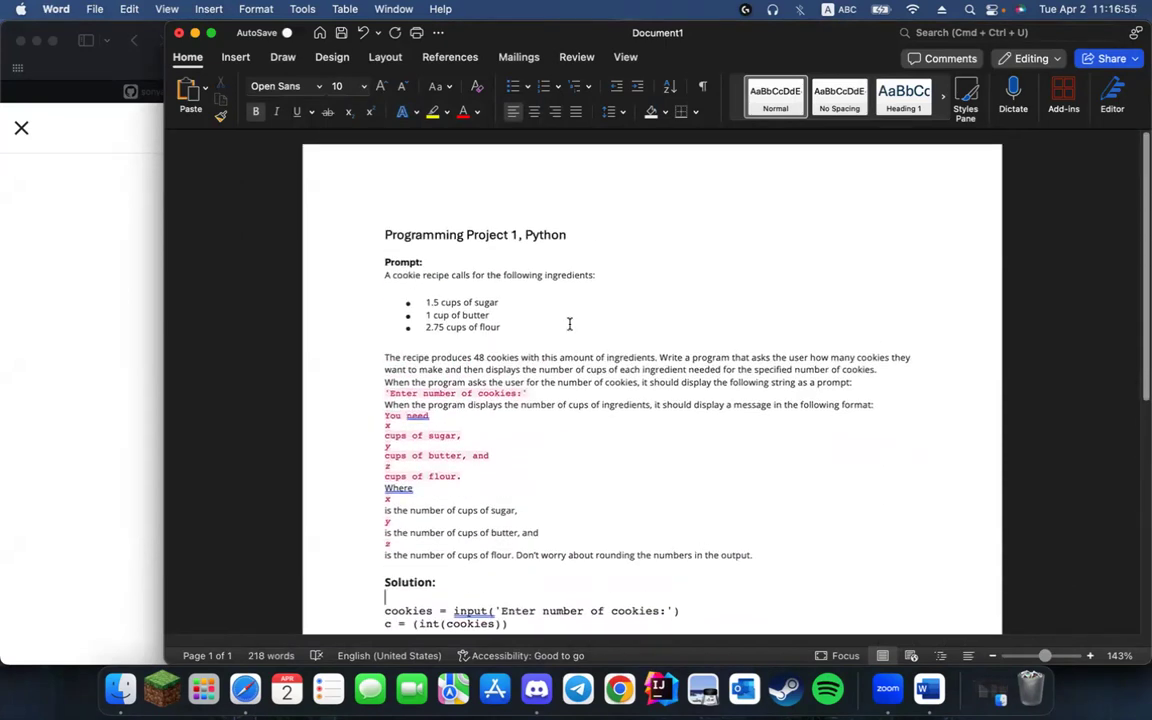
{"action": "scroll", "coordinate": [576, 326], "scroll_direction": "down", "scroll_amount": 5}
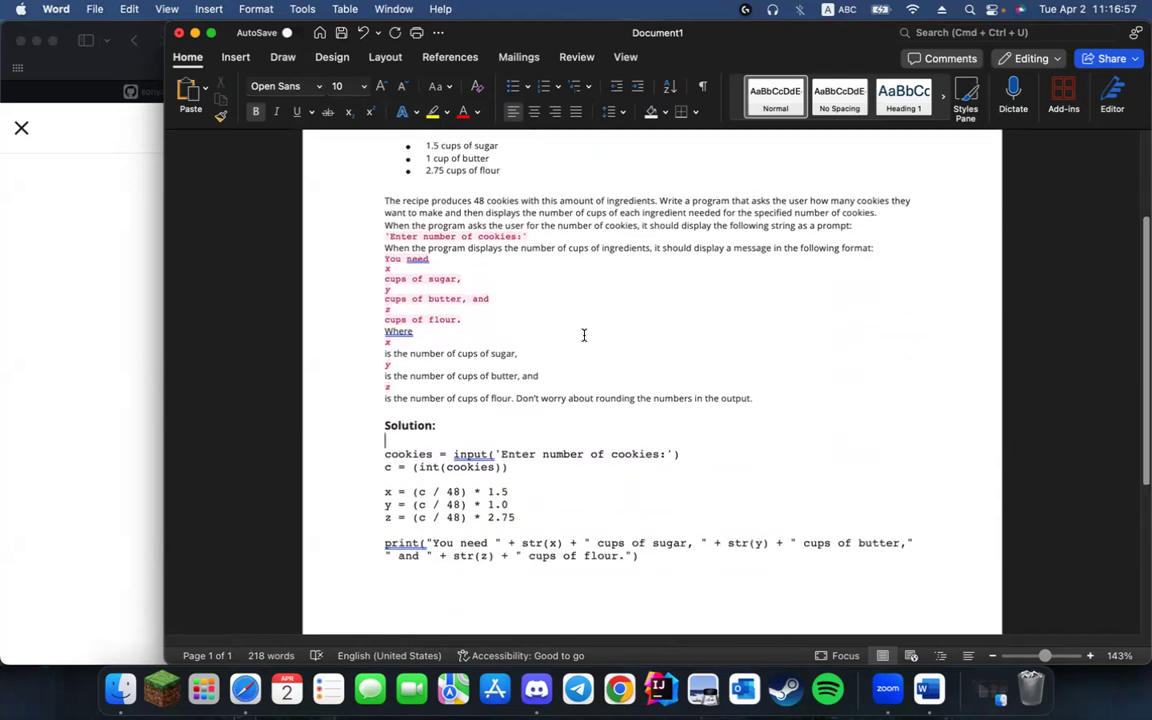
{"action": "scroll", "coordinate": [470, 283], "scroll_direction": "up", "scroll_amount": 5}
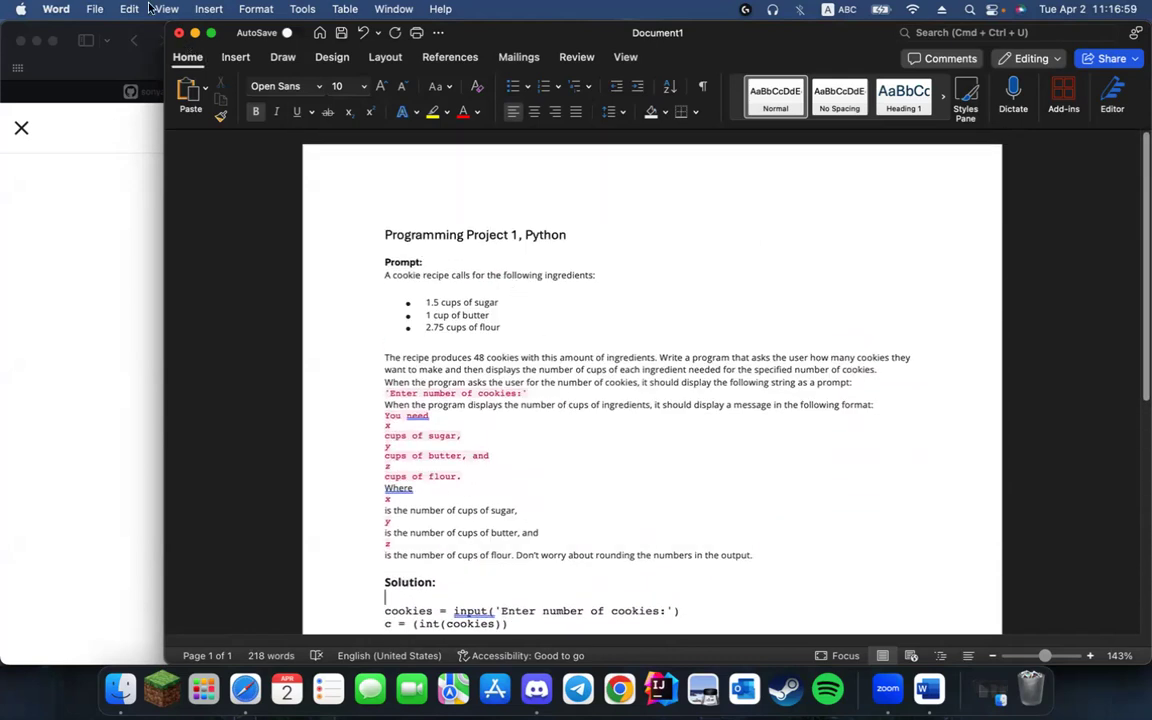
Step: Save the document to the Desktop as "Programming Project 1" in Plain Text (.txt) format
{"action": "left_click", "coordinate": [92, 9]}
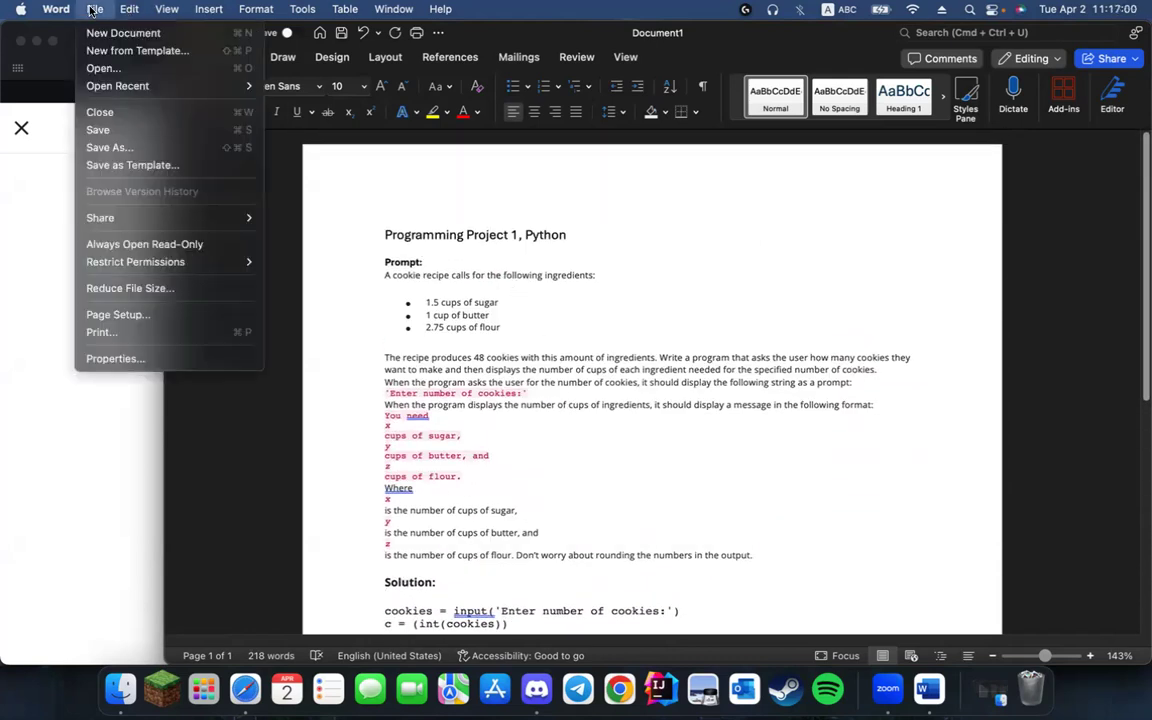
{"action": "left_click", "coordinate": [130, 150]}
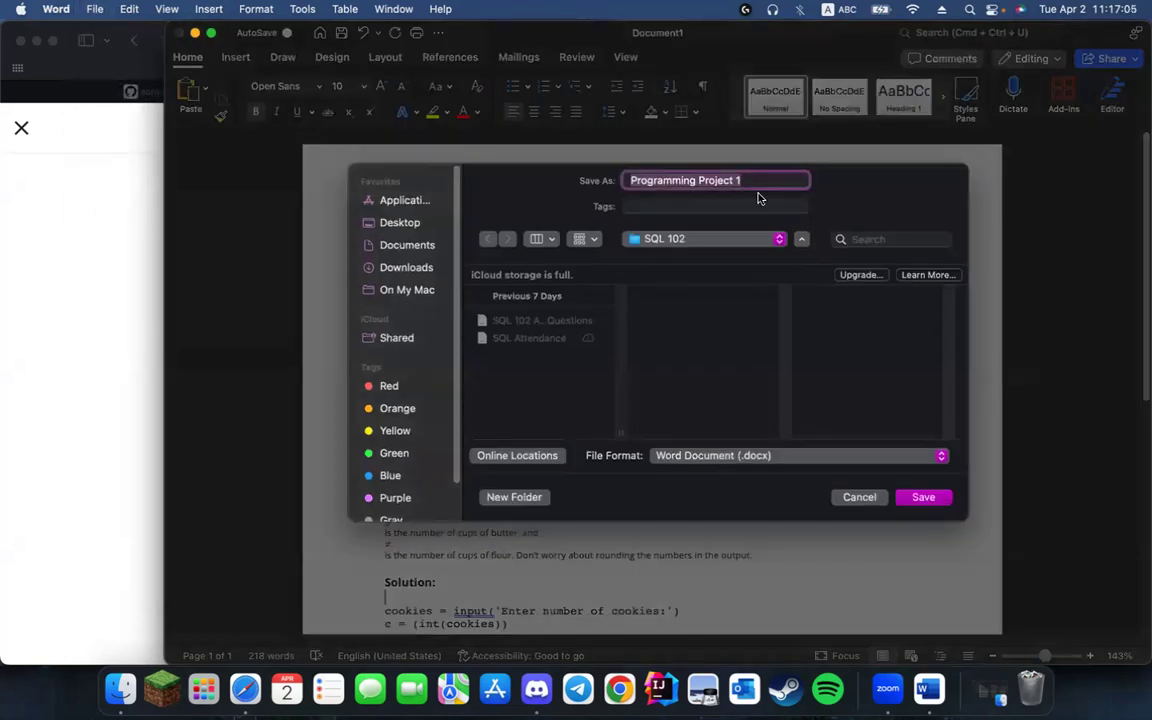
{"action": "left_click", "coordinate": [756, 455]}
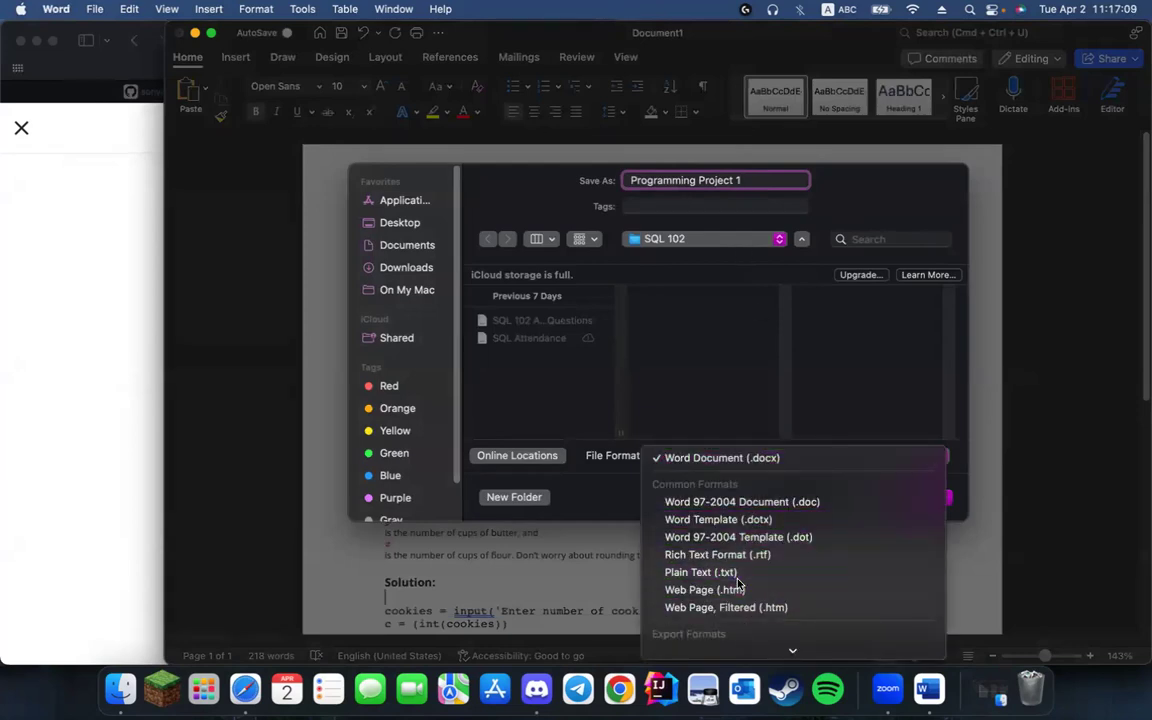
{"action": "left_click", "coordinate": [700, 572]}
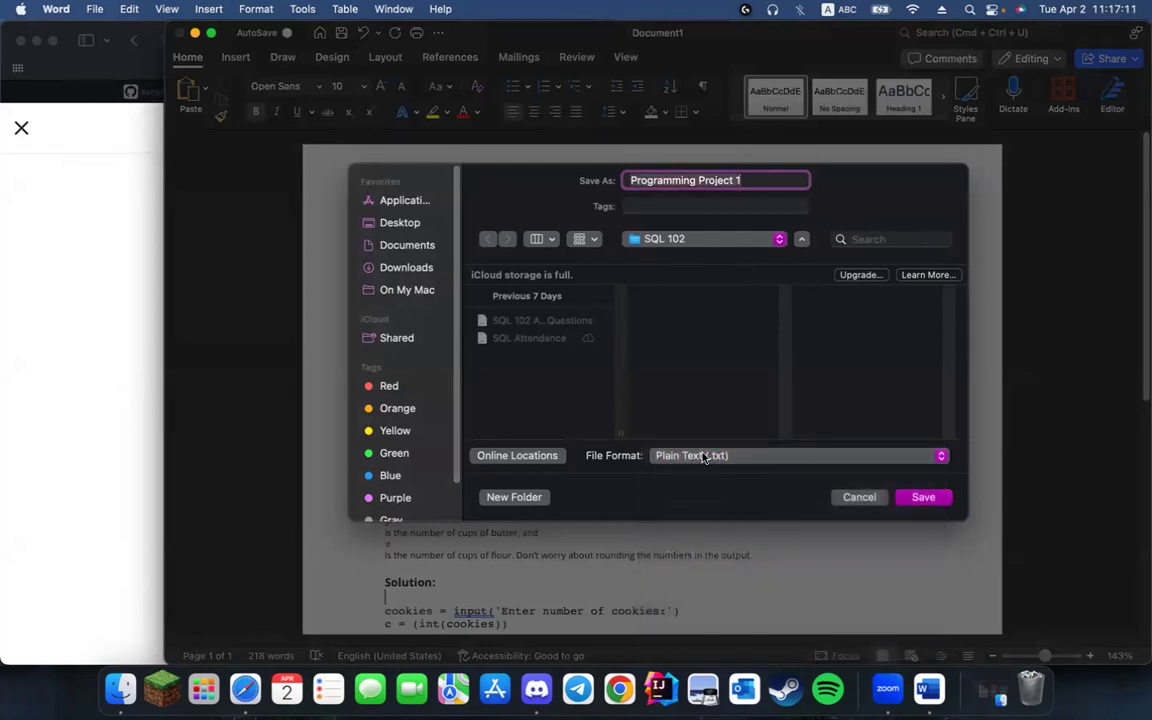
{"action": "left_click", "coordinate": [690, 239]}
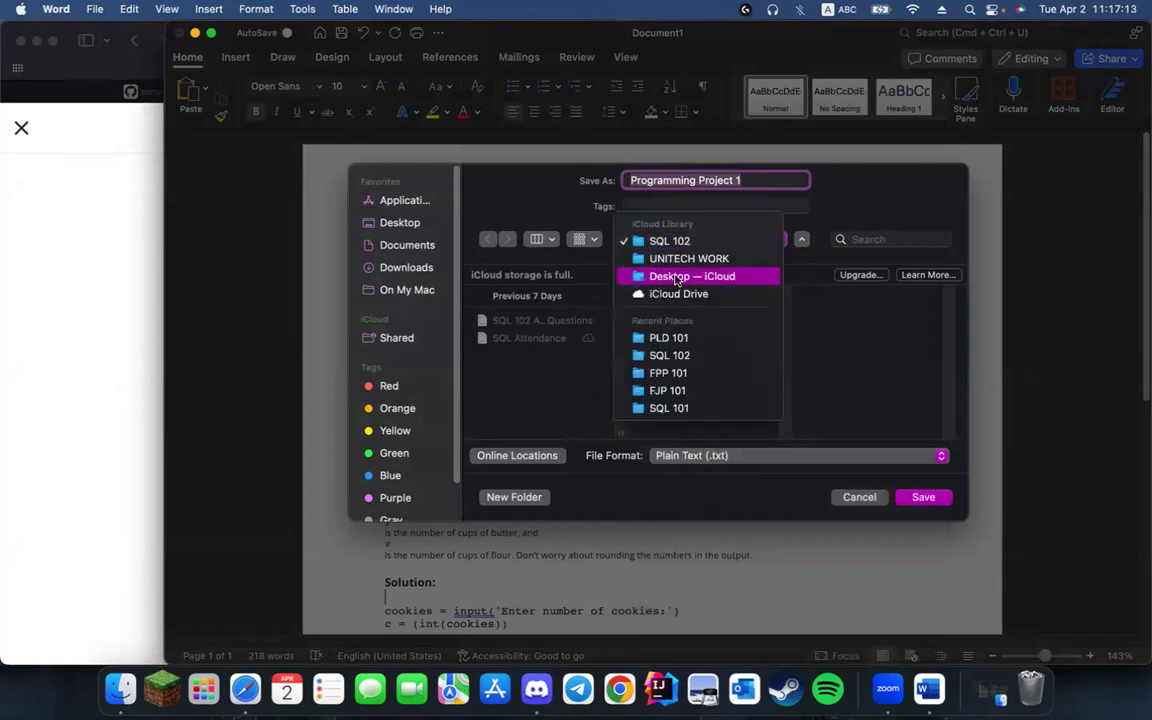
{"action": "left_click", "coordinate": [678, 257]}
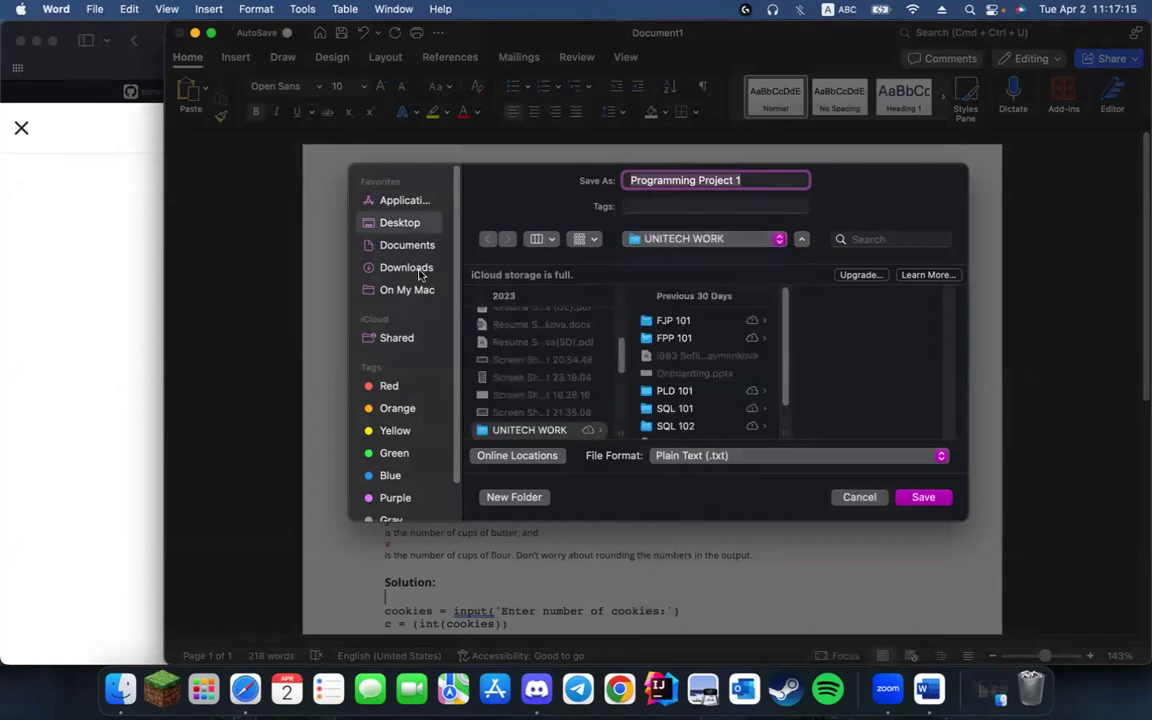
{"action": "left_click", "coordinate": [403, 225]}
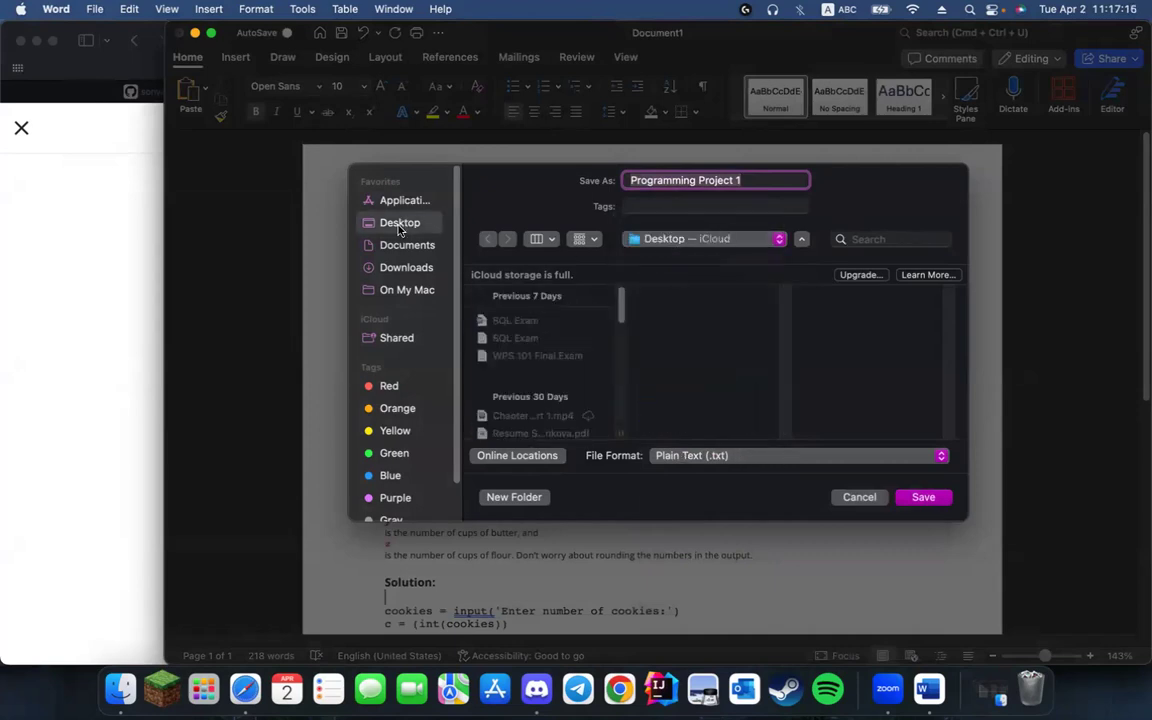
{"action": "left_click", "coordinate": [927, 501]}
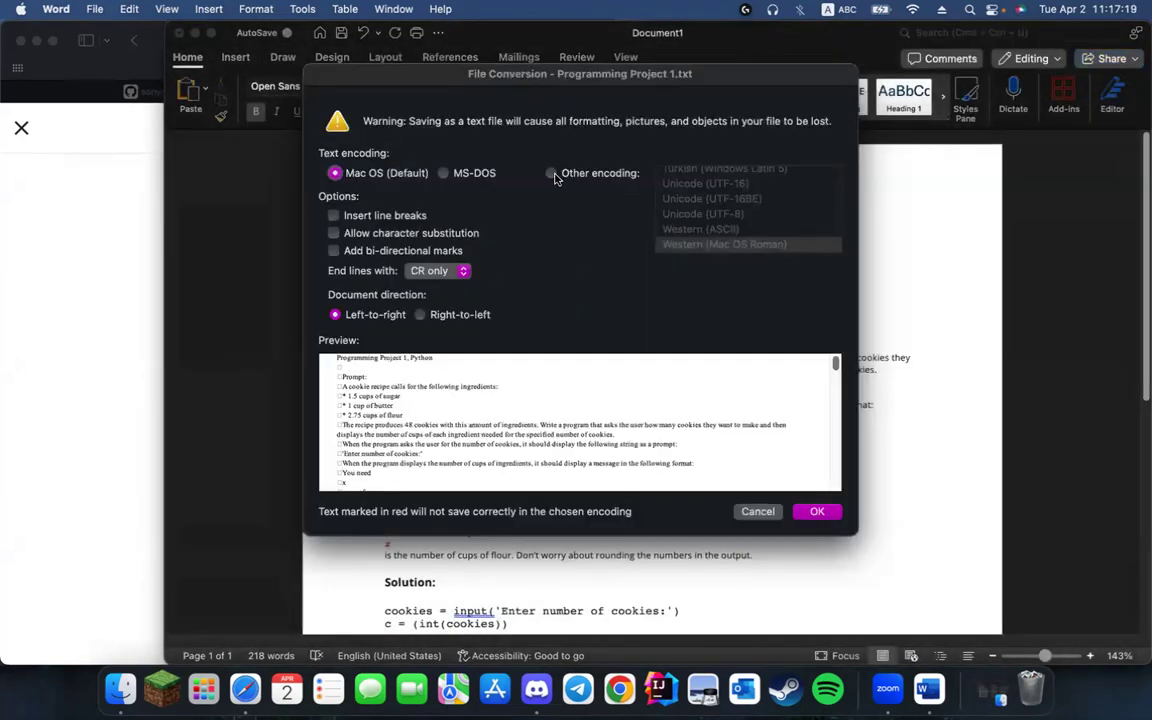
Step: Choose Unicode (UTF-8) as the text encoding for the plain text file conversion
{"action": "left_click", "coordinate": [553, 175]}
{"action": "left_click", "coordinate": [352, 179]}
{"action": "left_click", "coordinate": [552, 174]}
{"action": "left_click", "coordinate": [710, 210]}
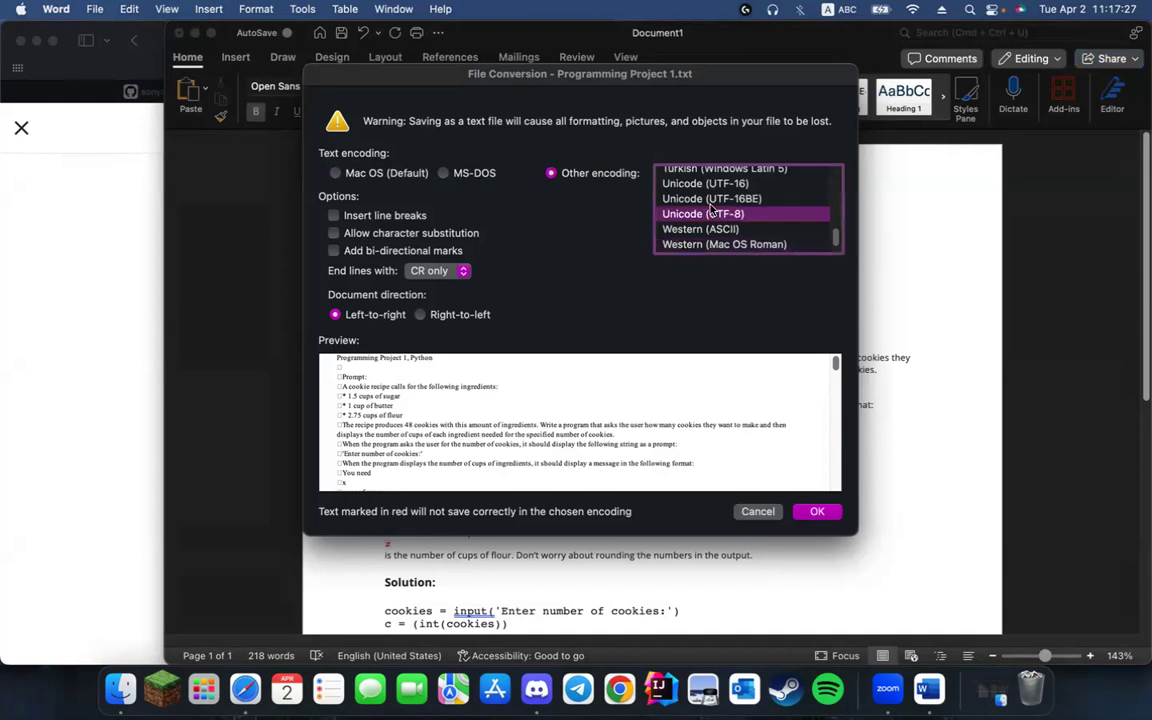
Step: Switch the text encoding to Mac OS (Default), complete the plain text save, and minimize the document window
{"action": "left_click", "coordinate": [336, 173]}
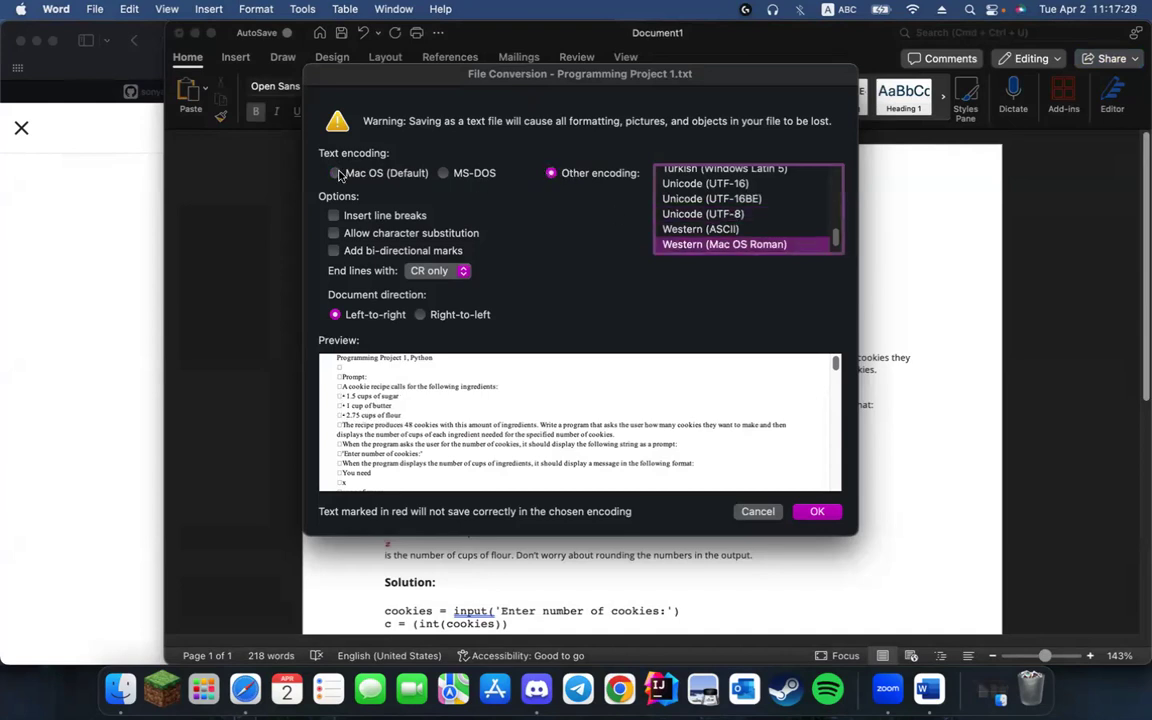
{"action": "left_click", "coordinate": [814, 511]}
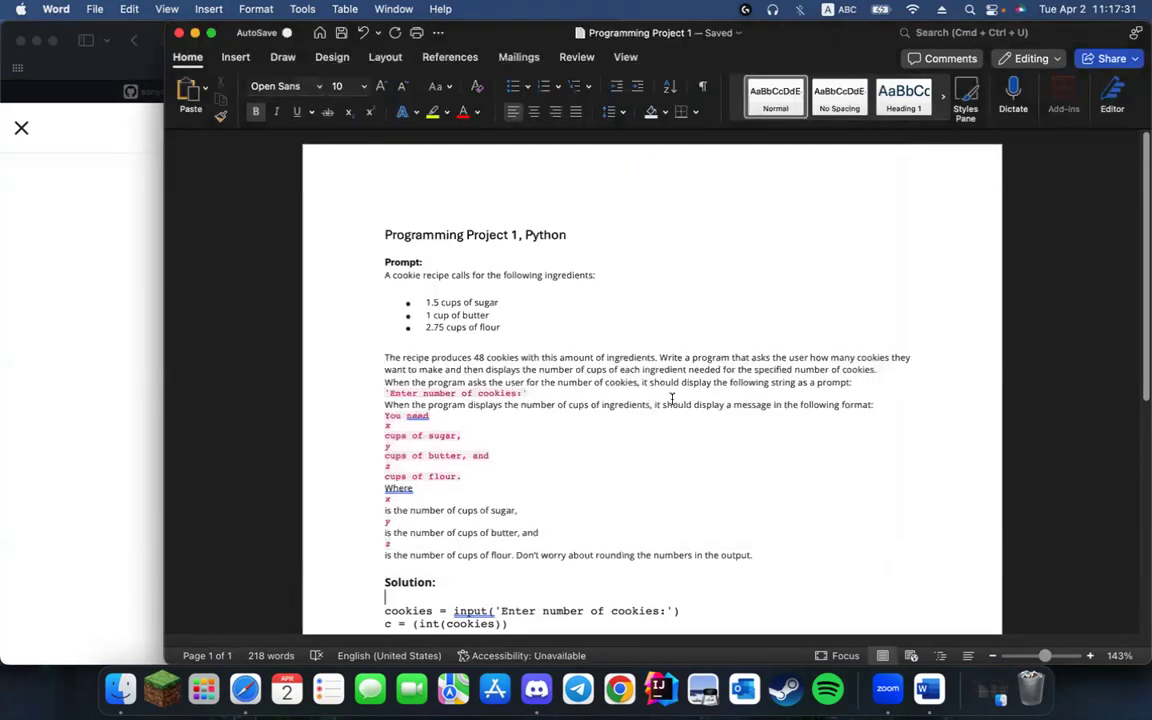
{"action": "left_click", "coordinate": [195, 34]}
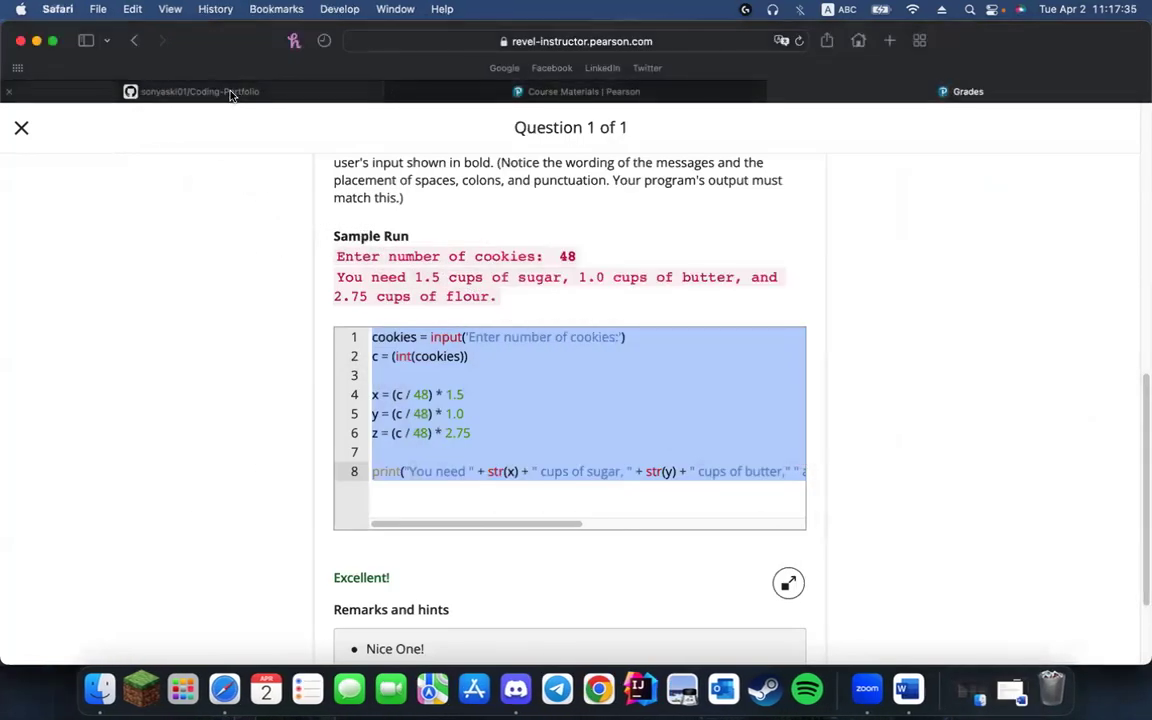
Step: On the Coding-Portfolio upload page in Safari, upload the "Programming Project 1" text file from the Desktop
{"action": "left_click", "coordinate": [230, 94]}
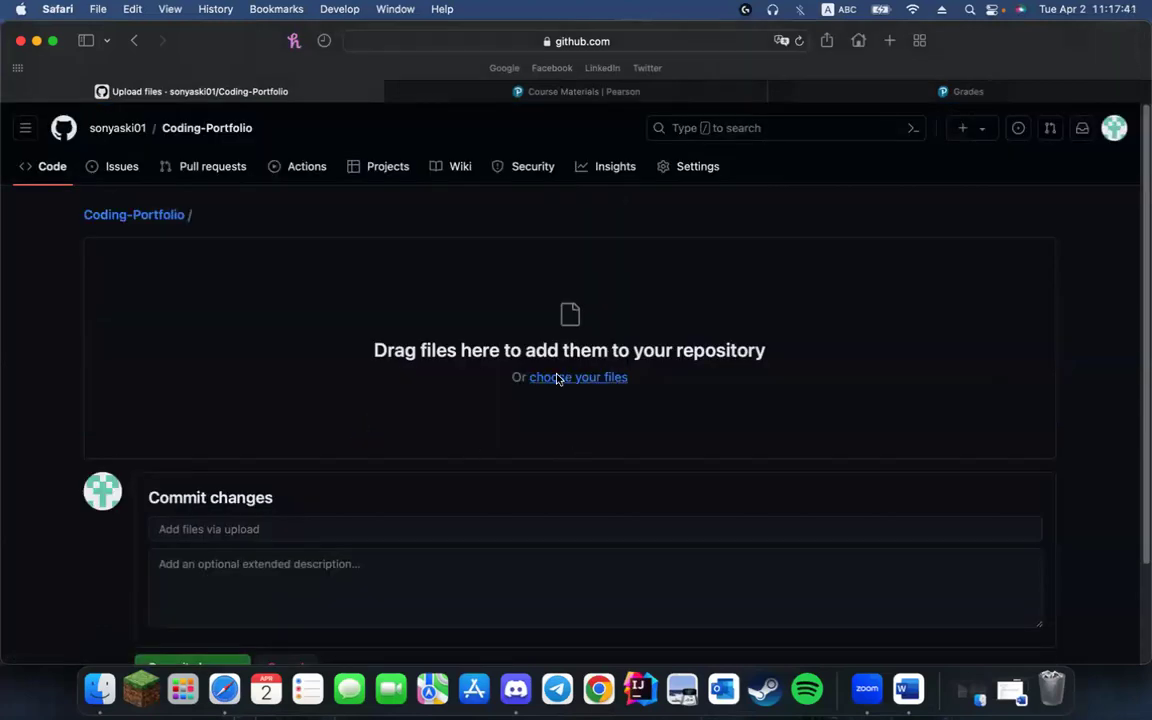
{"action": "left_click", "coordinate": [561, 378]}
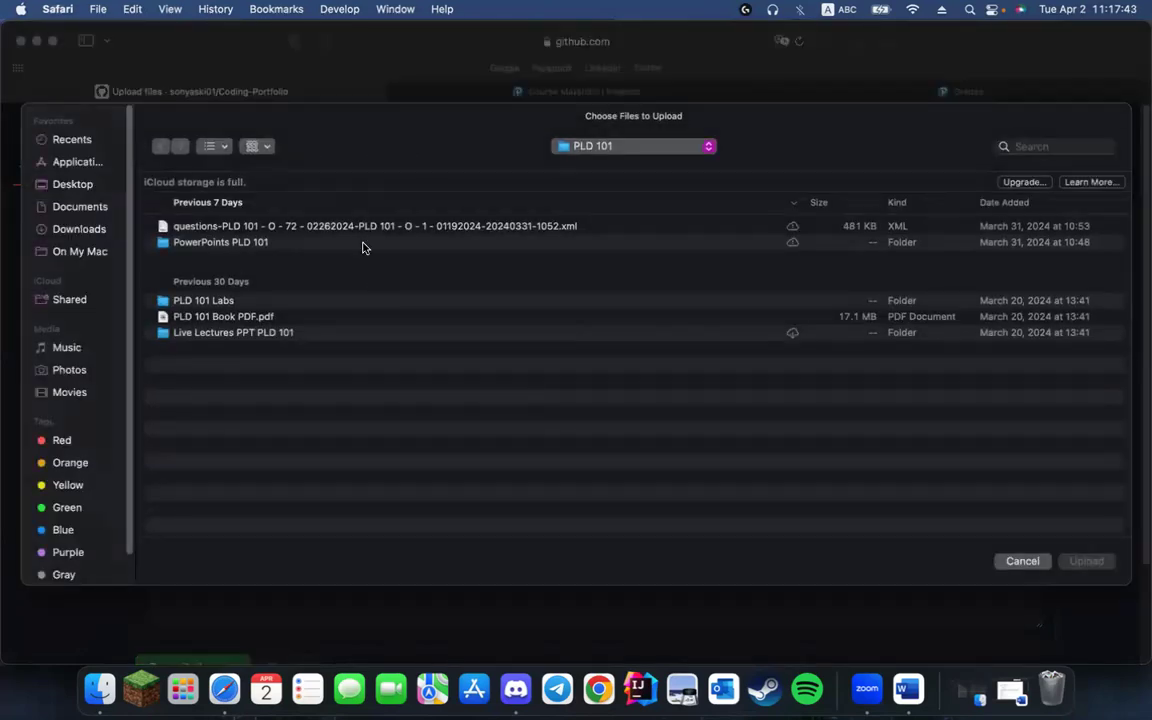
{"action": "left_click", "coordinate": [72, 184]}
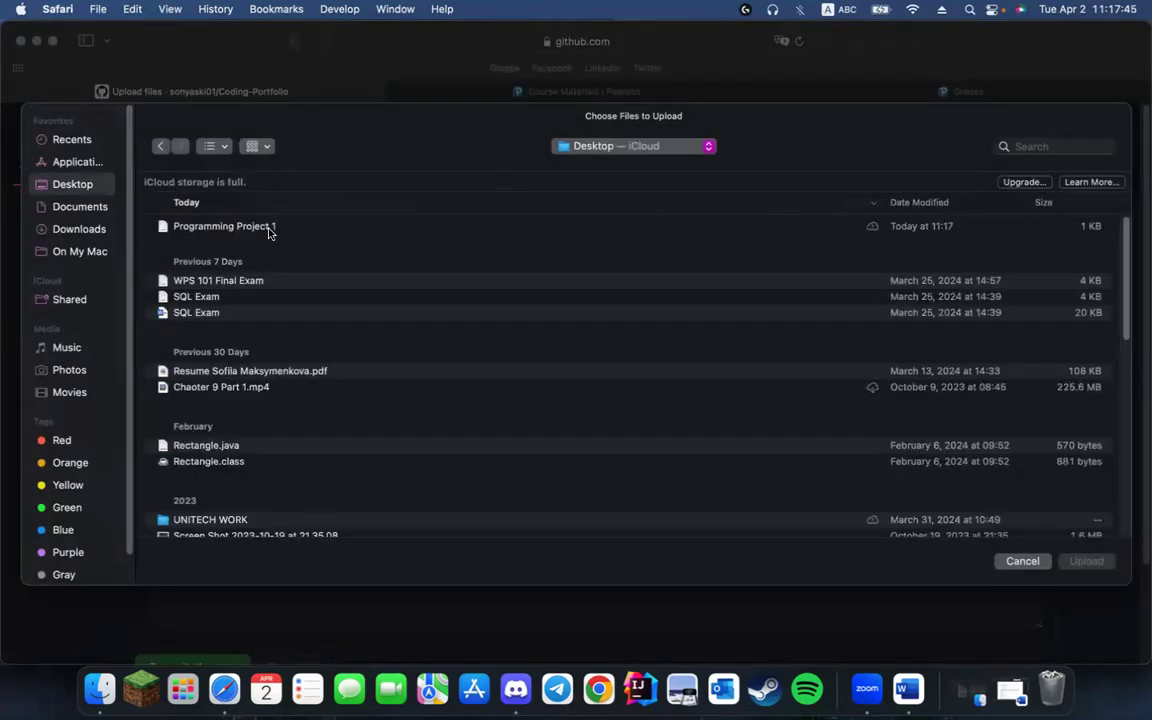
{"action": "left_click", "coordinate": [268, 226]}
{"action": "left_click", "coordinate": [1085, 564]}
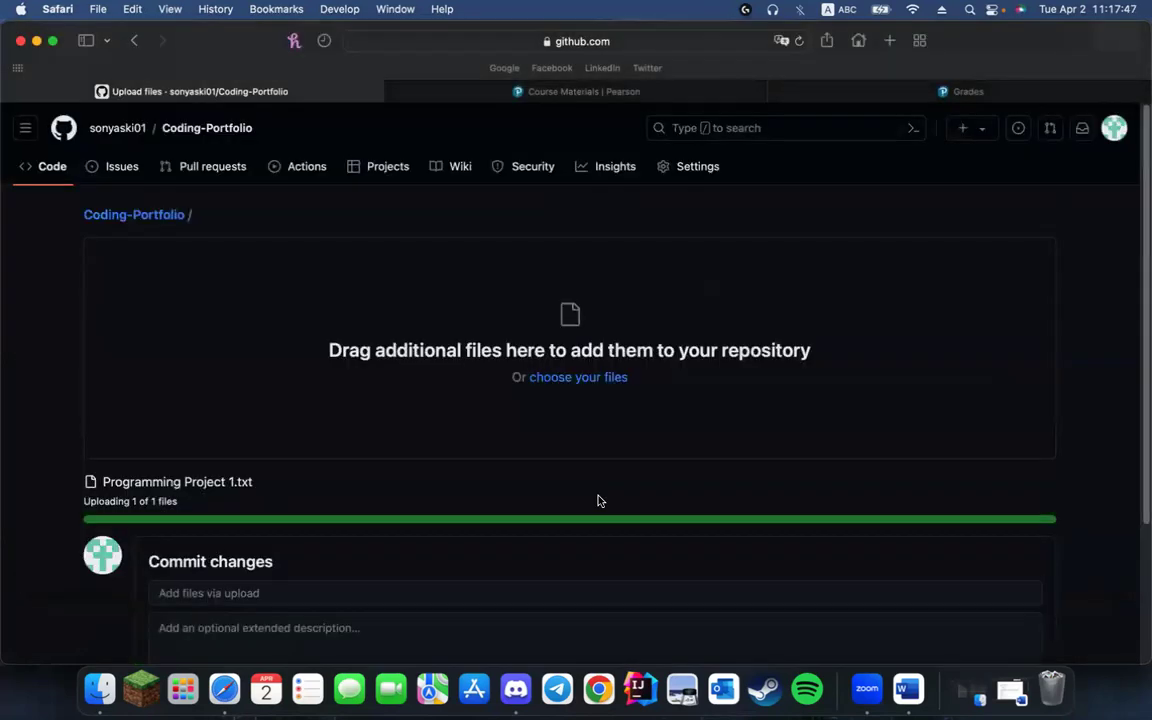
Step: Enter "Added Programming Project 1" as the commit message for the uploaded file
{"action": "scroll", "coordinate": [500, 476], "scroll_direction": "down", "scroll_amount": 3}
{"action": "left_click", "coordinate": [267, 410]}
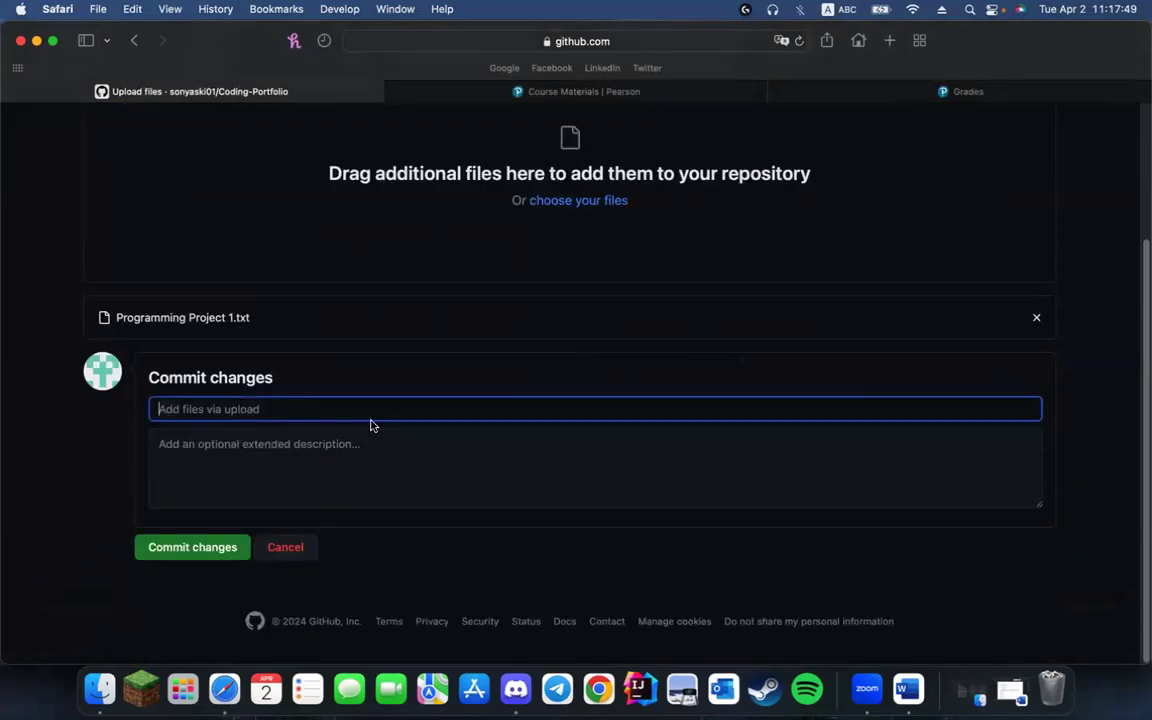
{"action": "left_click", "coordinate": [345, 455]}
{"action": "left_click", "coordinate": [327, 409]}
{"action": "type", "text": "Added Programming Project 1"}
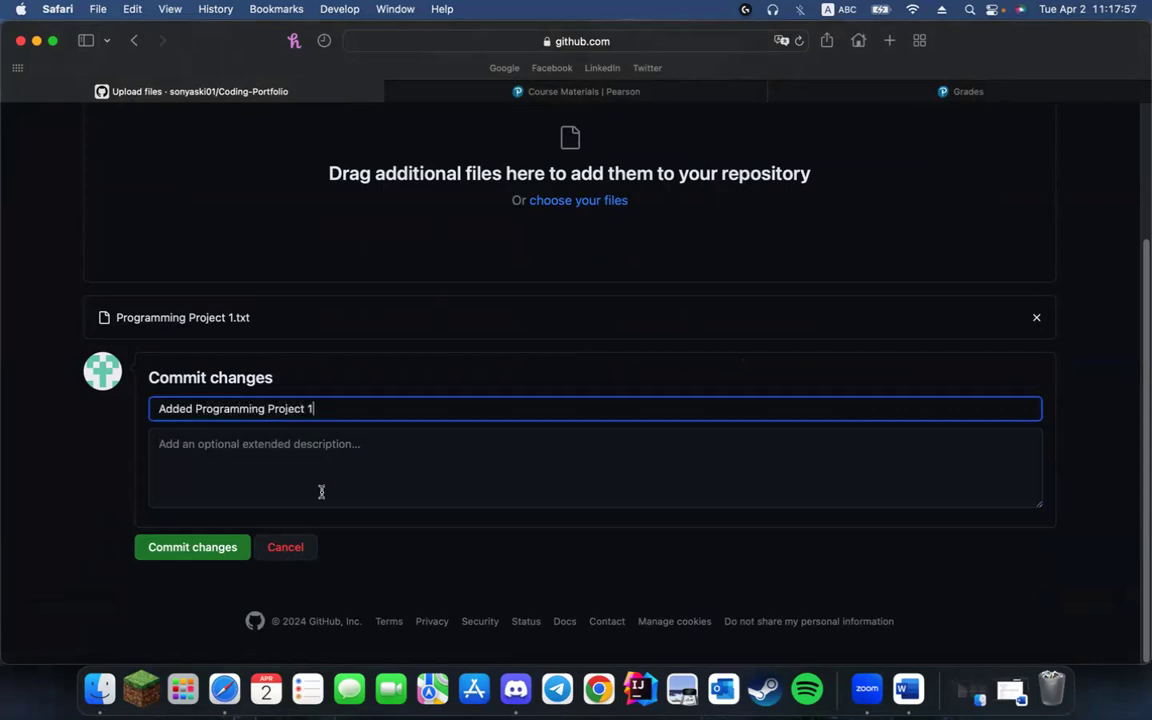
{"action": "left_click", "coordinate": [311, 482]}
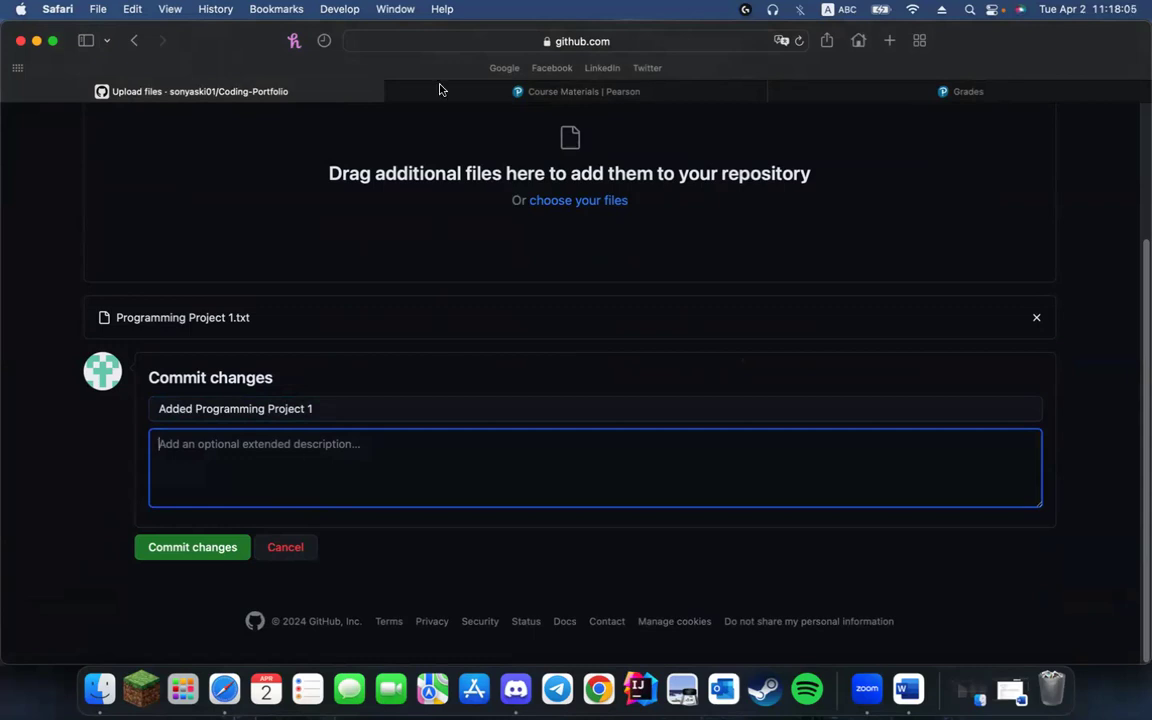
Step: Review the cookie project's prompt on the Revel page and start the commit's extended description with "Created a program in Python that"
{"action": "left_click", "coordinate": [907, 107]}
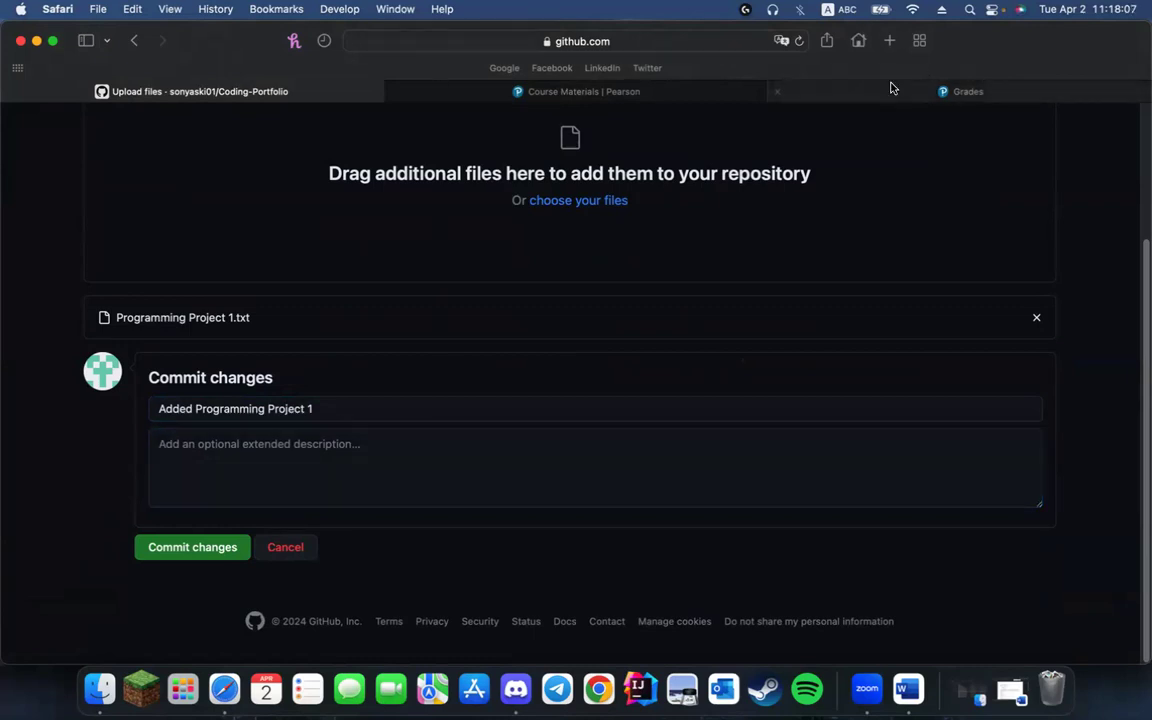
{"action": "left_click", "coordinate": [892, 89]}
{"action": "scroll", "coordinate": [698, 318], "scroll_direction": "up", "scroll_amount": 3}
{"action": "scroll", "coordinate": [698, 318], "scroll_direction": "up", "scroll_amount": 6}
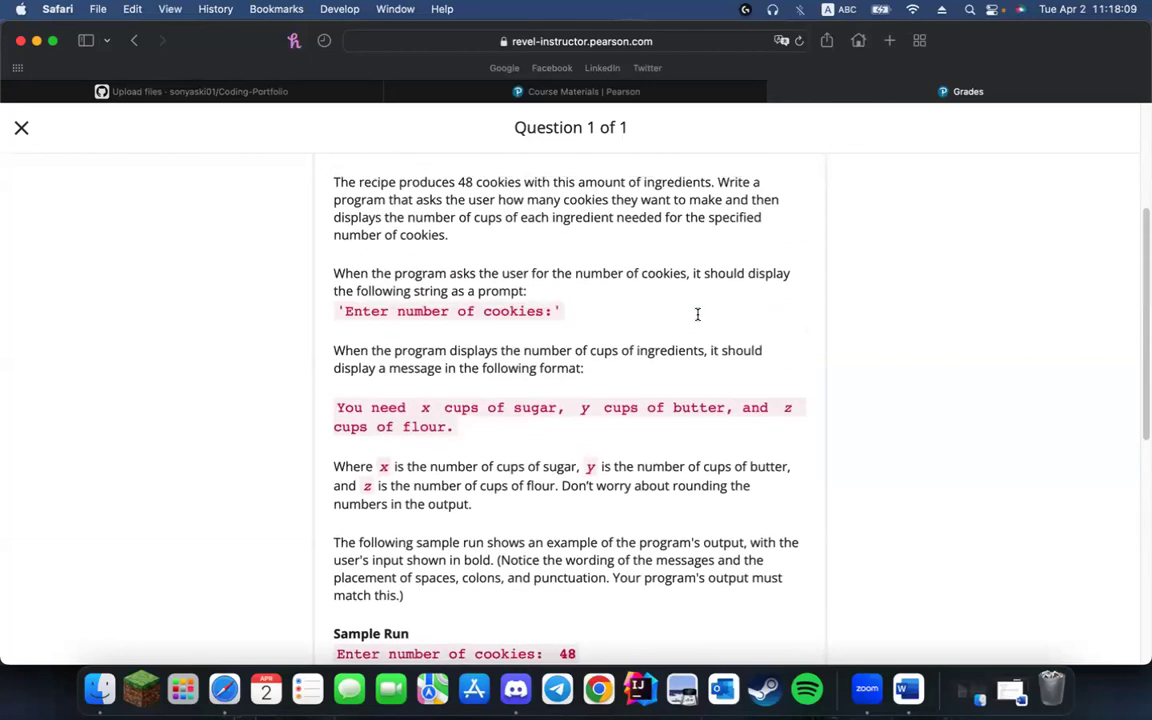
{"action": "scroll", "coordinate": [540, 360], "scroll_direction": "down", "scroll_amount": 2}
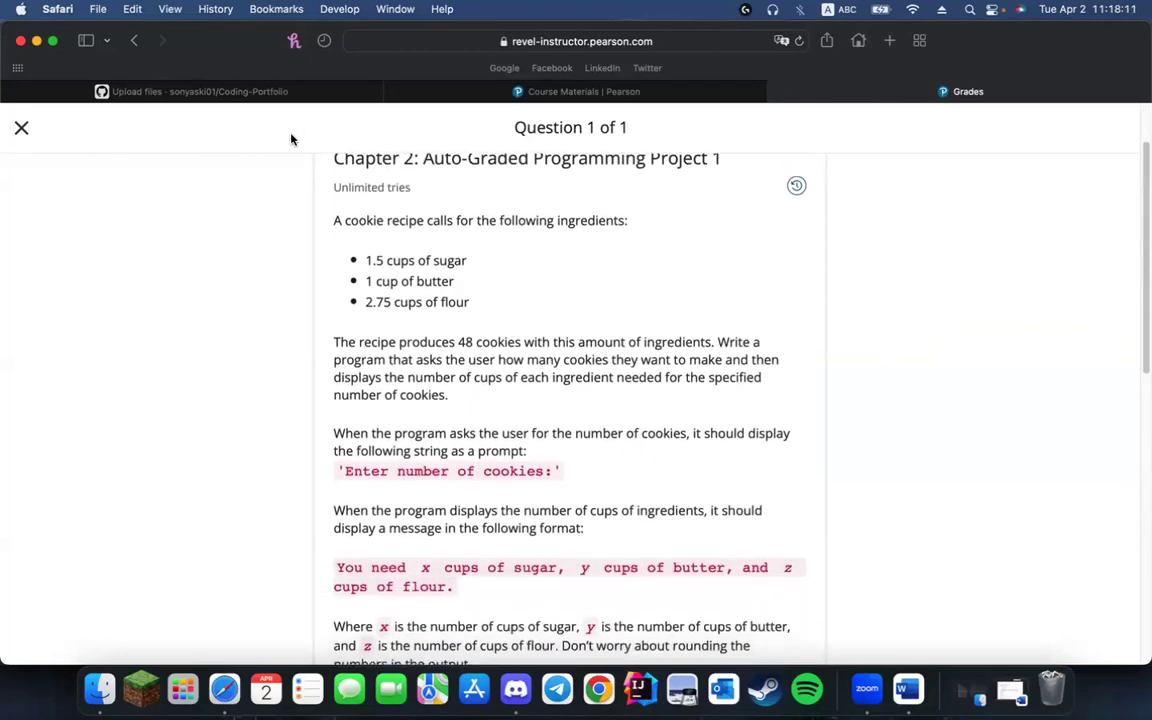
{"action": "left_click", "coordinate": [228, 91]}
{"action": "left_click", "coordinate": [417, 468]}
{"action": "type", "text": "Cre"}
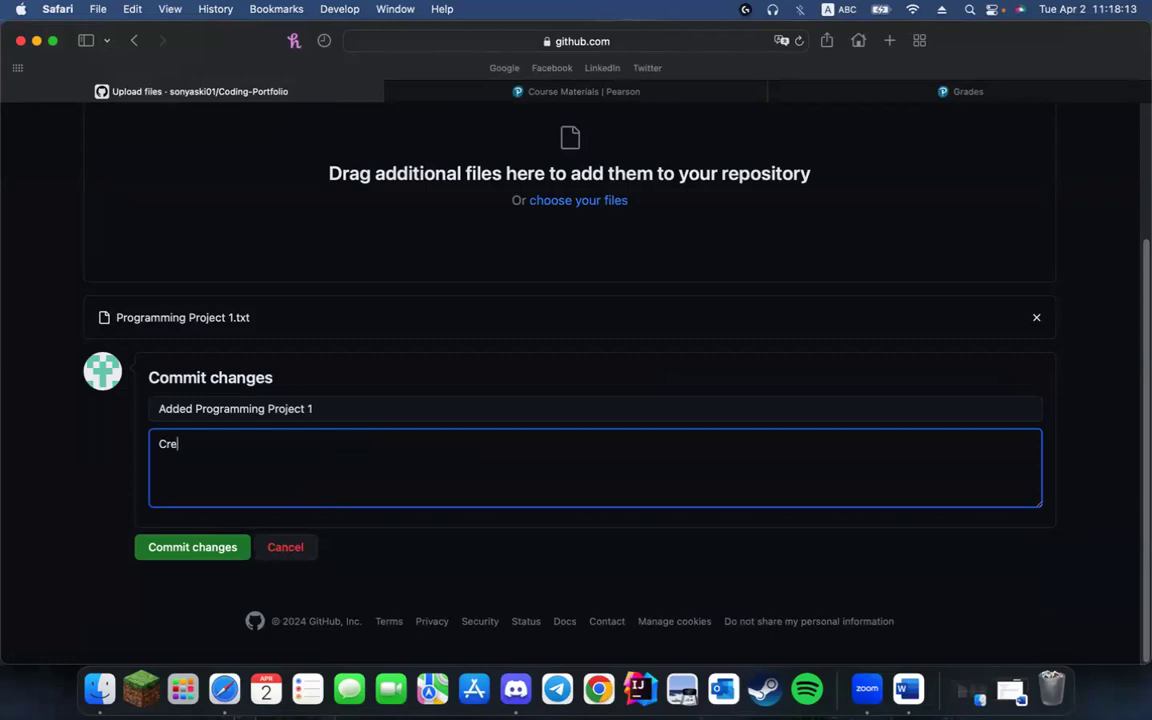
{"action": "type", "text": "ated a program in Python that"}
Step: Recheck the Revel prompt, complete the description with "will show the user the ingredients for a custom amount of cookies.", and commit the changes
{"action": "left_click", "coordinate": [905, 91]}
{"action": "scroll", "coordinate": [352, 656], "scroll_direction": "down", "scroll_amount": 2}
{"action": "scroll", "coordinate": [352, 656], "scroll_direction": "down", "scroll_amount": 4}
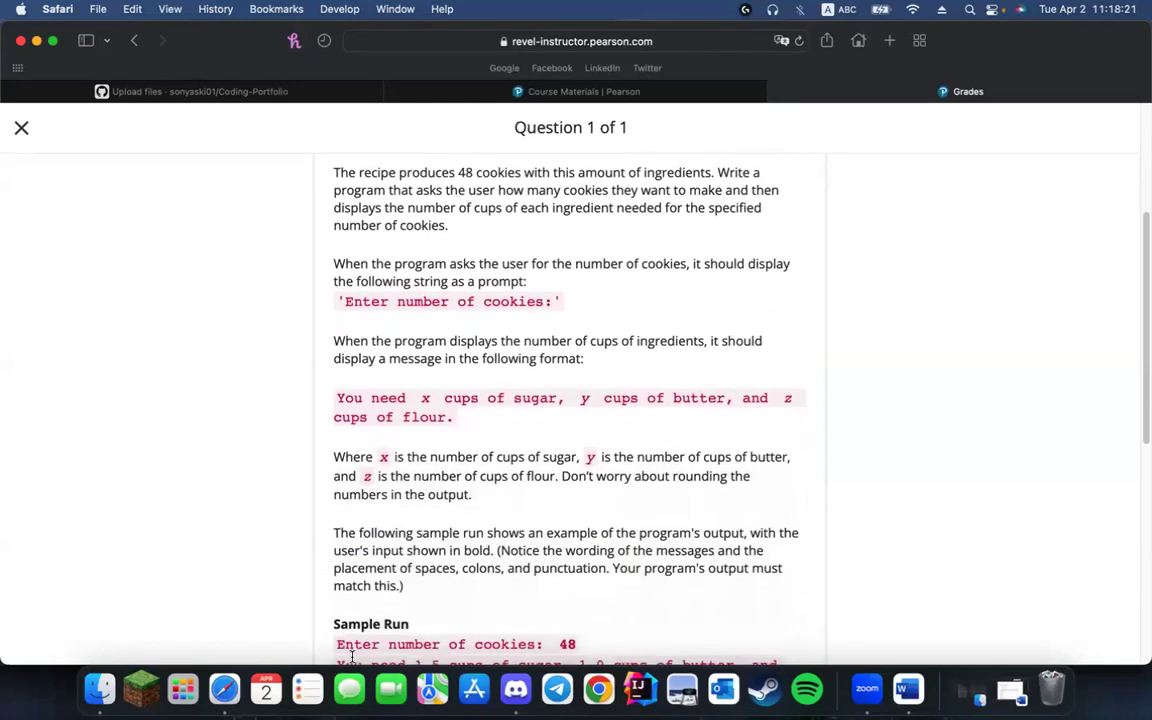
{"action": "scroll", "coordinate": [352, 656], "scroll_direction": "down", "scroll_amount": 2}
{"action": "left_click", "coordinate": [227, 95]}
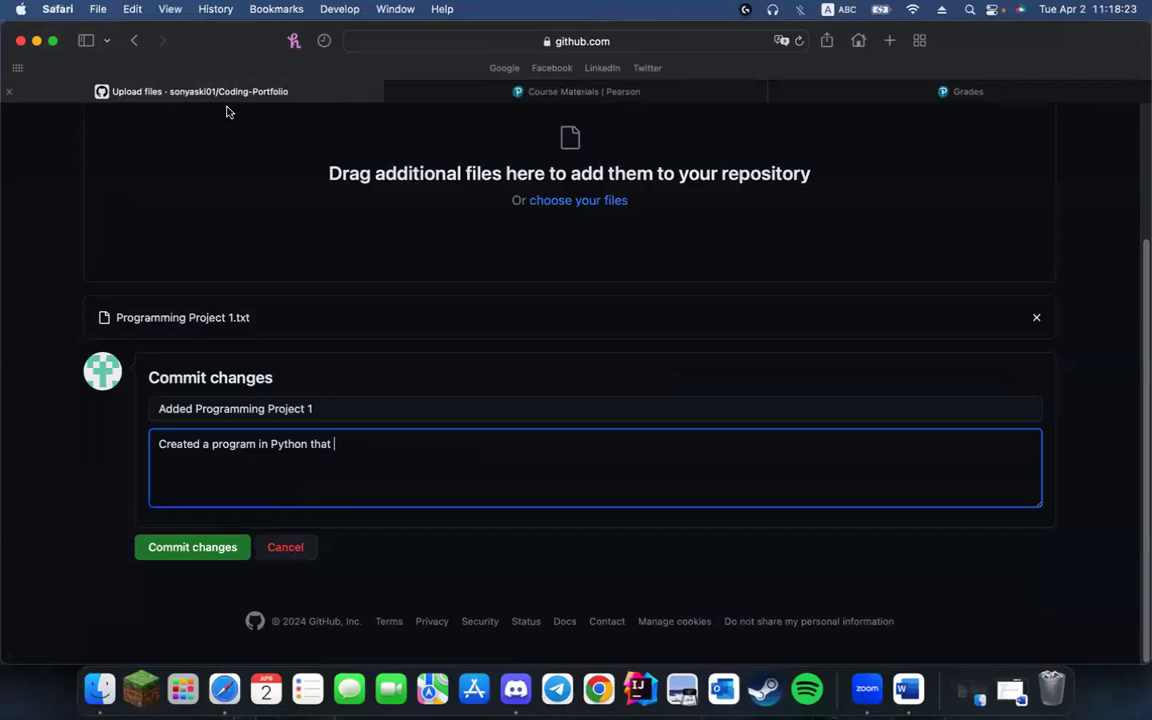
{"action": "type", "text": "will show th"}
{"action": "key", "text": "BackSpace"}
{"action": "key", "text": "BackSpace"}
{"action": "key", "text": "BackSpace"}
{"action": "key", "text": "BackSpace"}
{"action": "type", "text": "show the user the ingroie"}
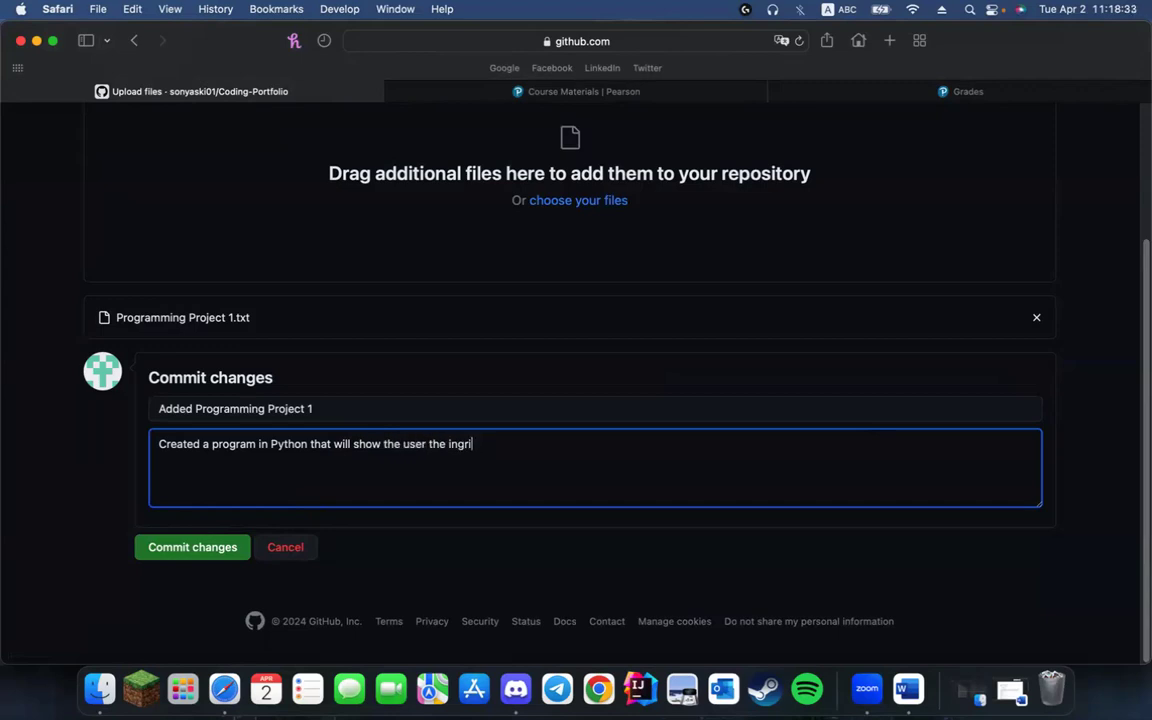
{"action": "type", "text": "ents for a custom amount of cookies."}
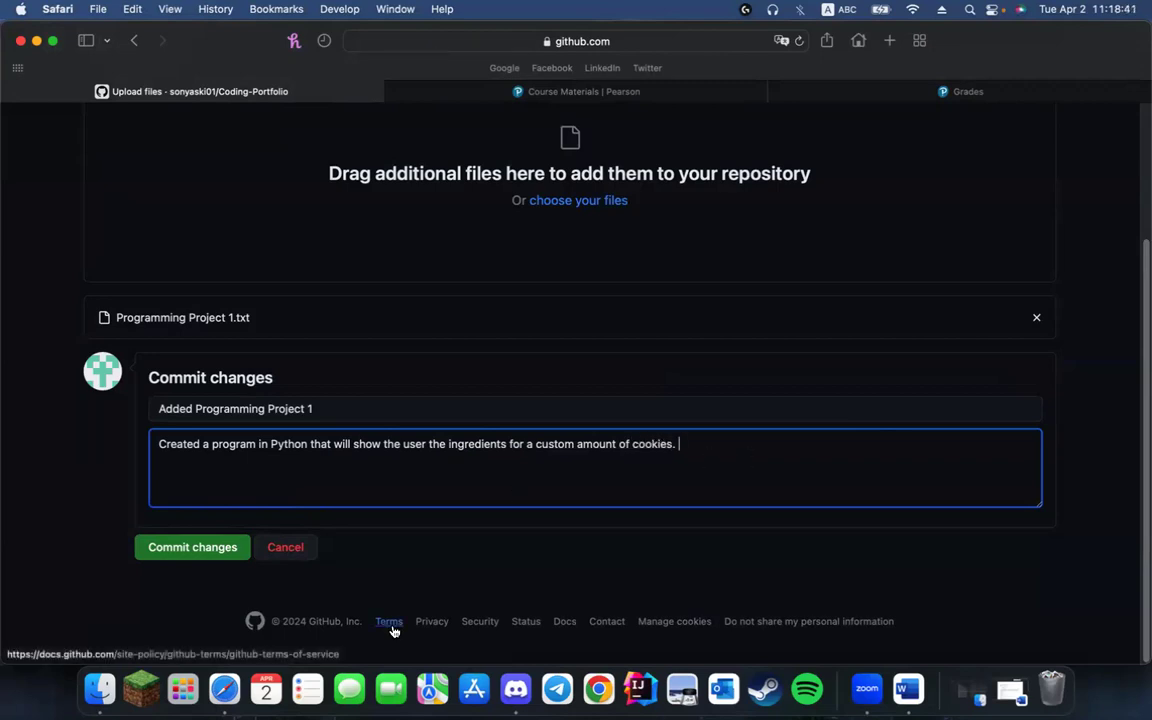
{"action": "left_click", "coordinate": [200, 549]}
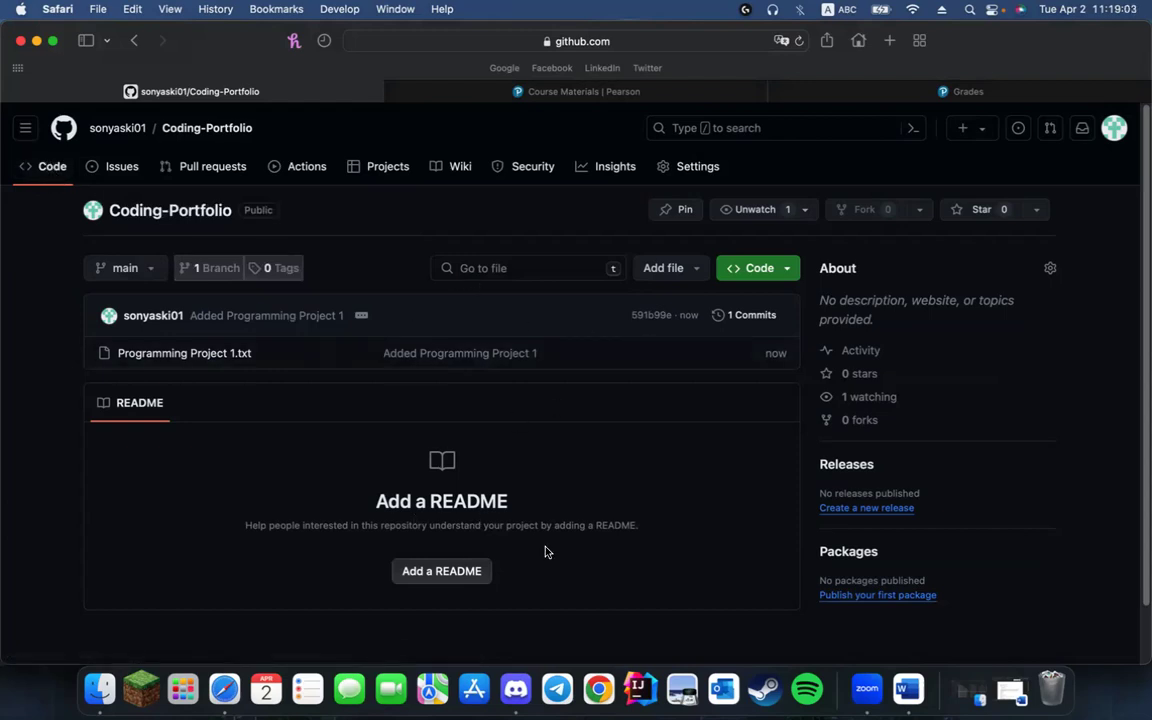
Step: Open Programming Project 1.txt in the repository and examine its full text, edit options and commit description
{"action": "left_click", "coordinate": [205, 353]}
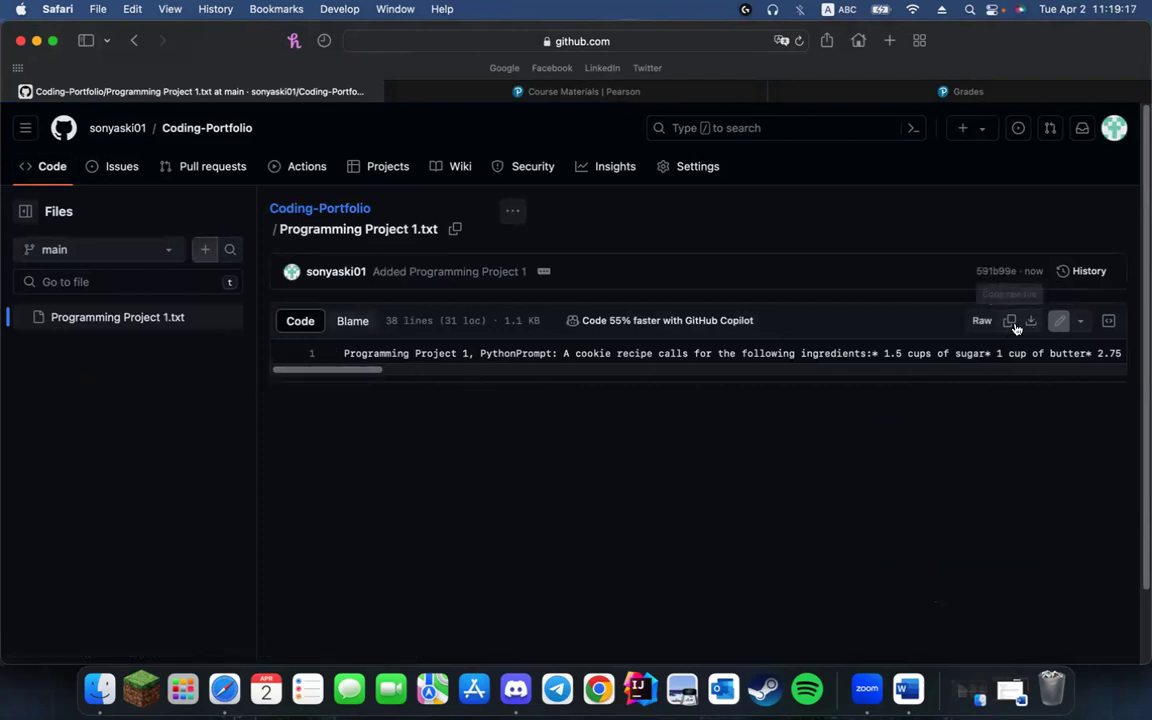
{"action": "left_click", "coordinate": [1080, 322]}
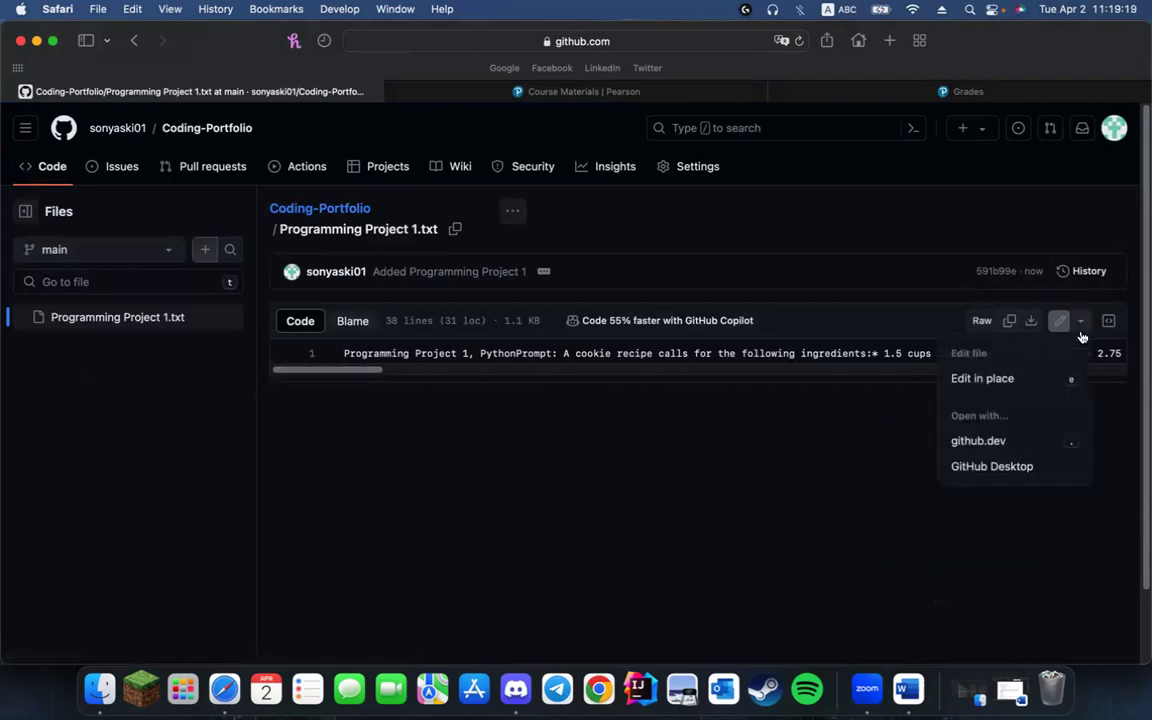
{"action": "left_click", "coordinate": [1082, 323]}
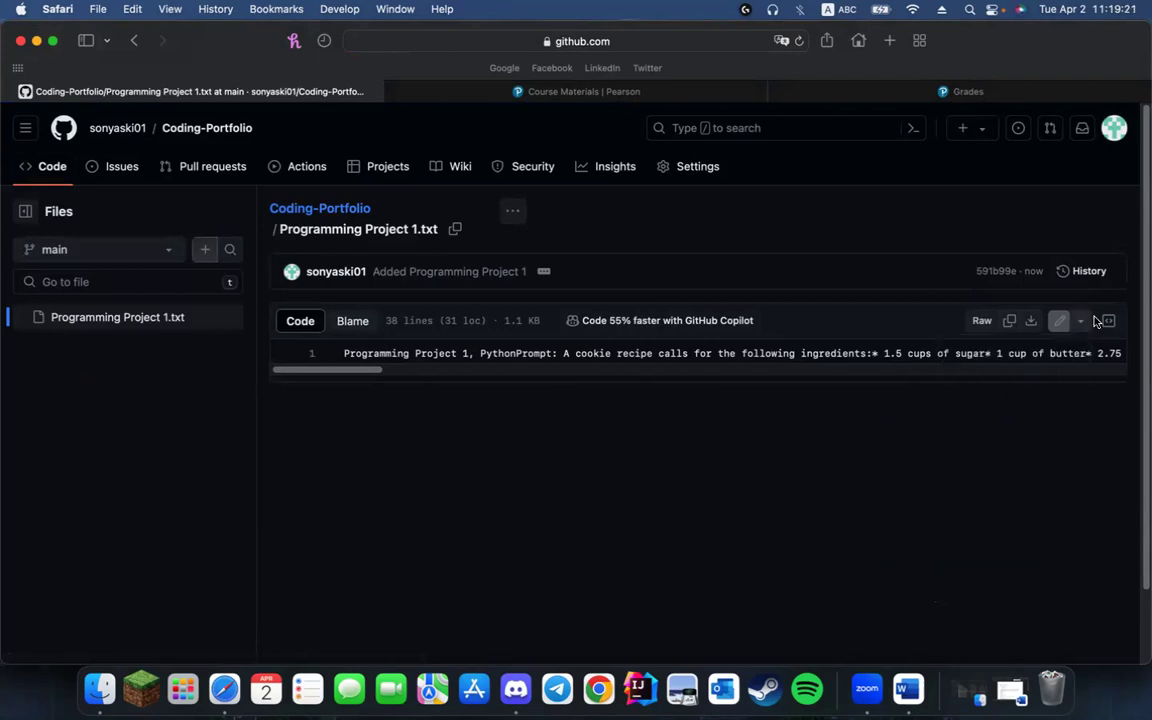
{"action": "left_click", "coordinate": [1108, 322]}
{"action": "left_click", "coordinate": [1108, 322]}
{"action": "left_click_drag", "start_coordinate": [319, 377], "coordinate": [1142, 376]}
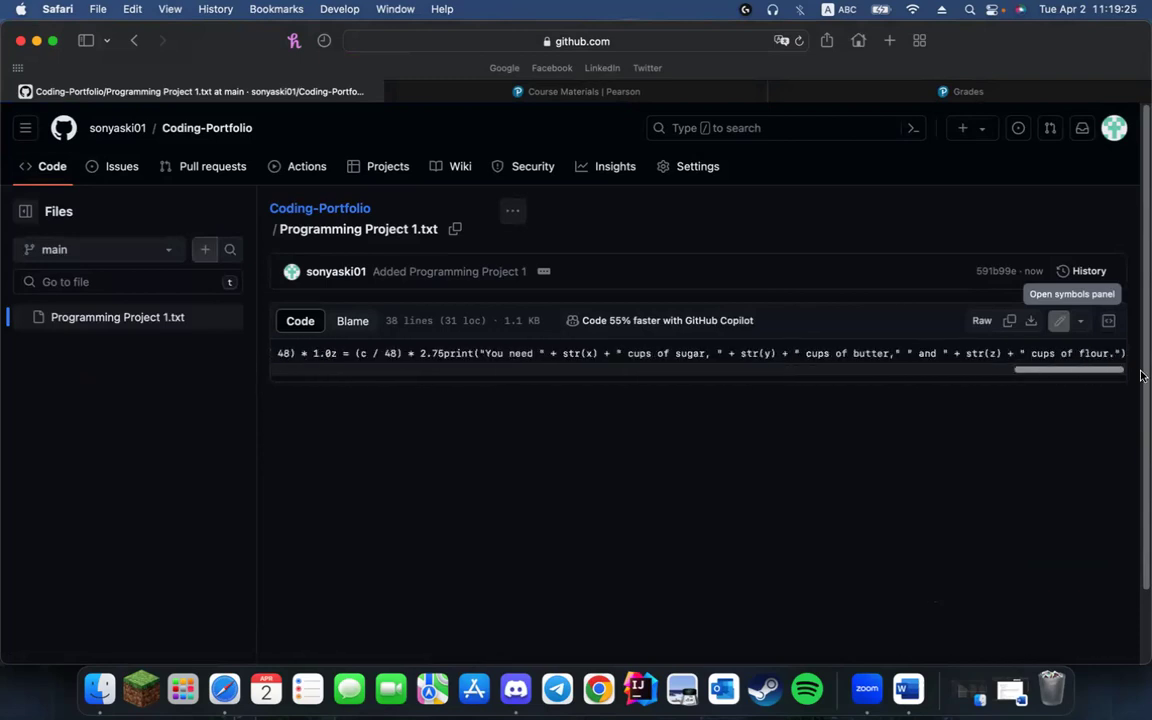
{"action": "left_click_drag", "start_coordinate": [1070, 372], "coordinate": [189, 331]}
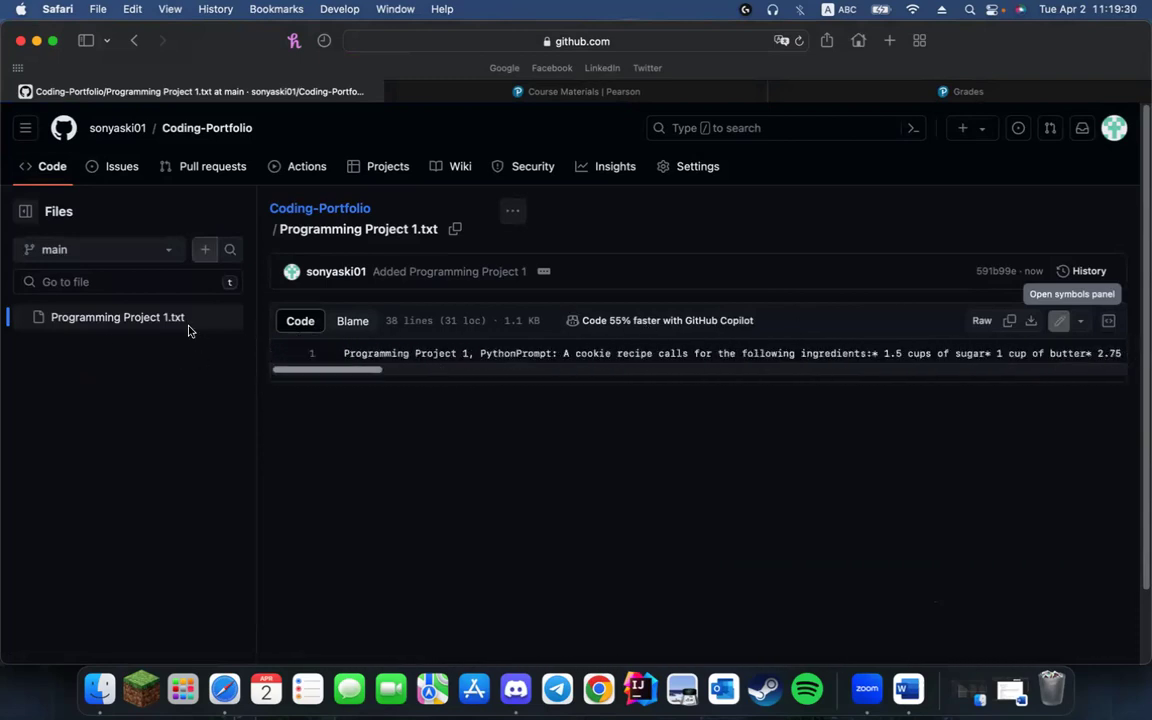
{"action": "left_click", "coordinate": [543, 271]}
{"action": "left_click", "coordinate": [543, 271]}
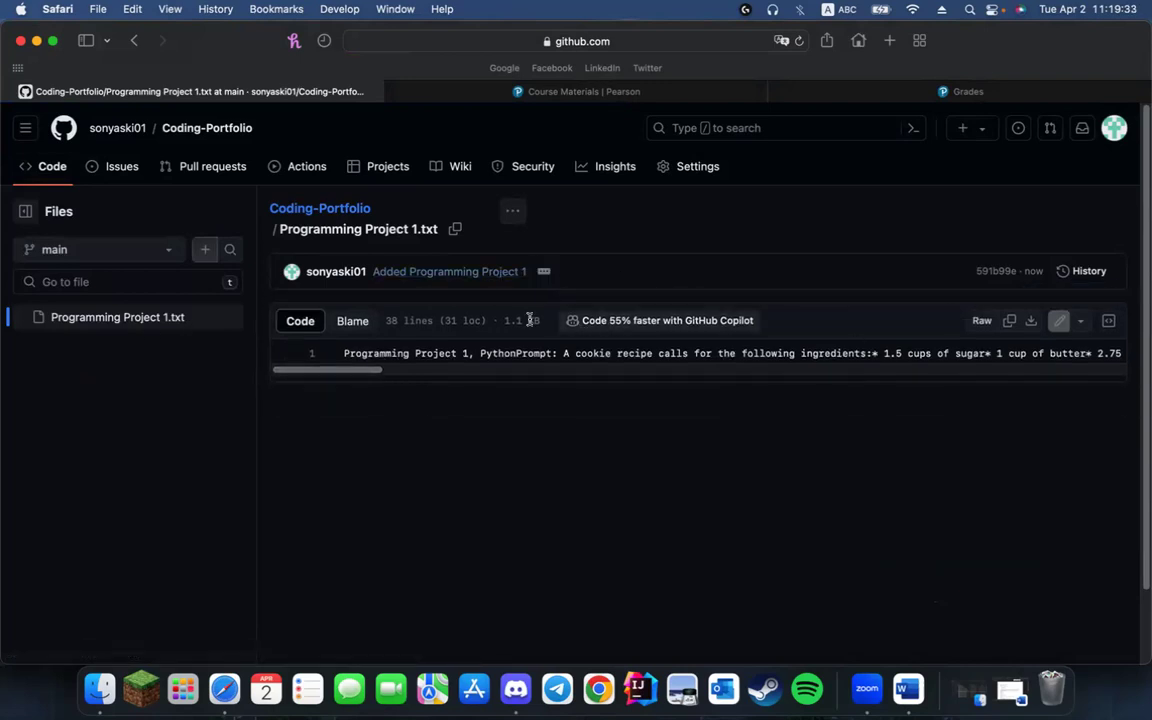
Step: Download Programming Project 1.txt from the repository, check its line layout in TextEdit, and close it
{"action": "left_click", "coordinate": [1031, 324]}
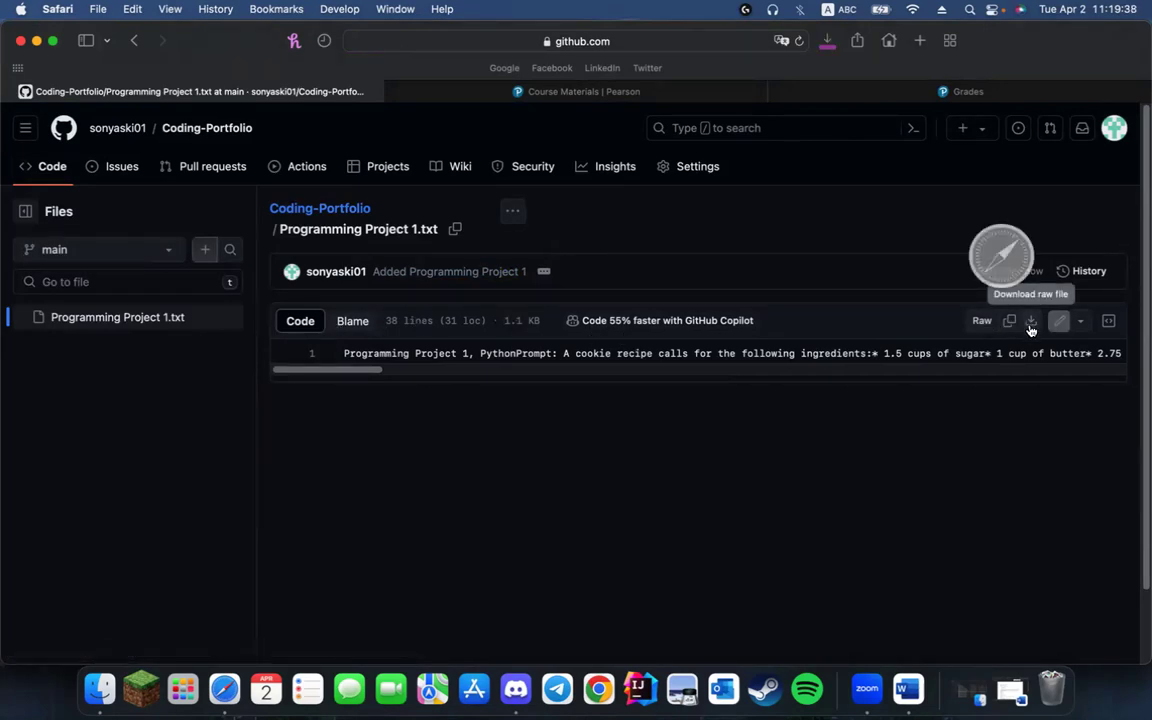
{"action": "left_click", "coordinate": [828, 40]}
{"action": "double_click", "coordinate": [752, 110]}
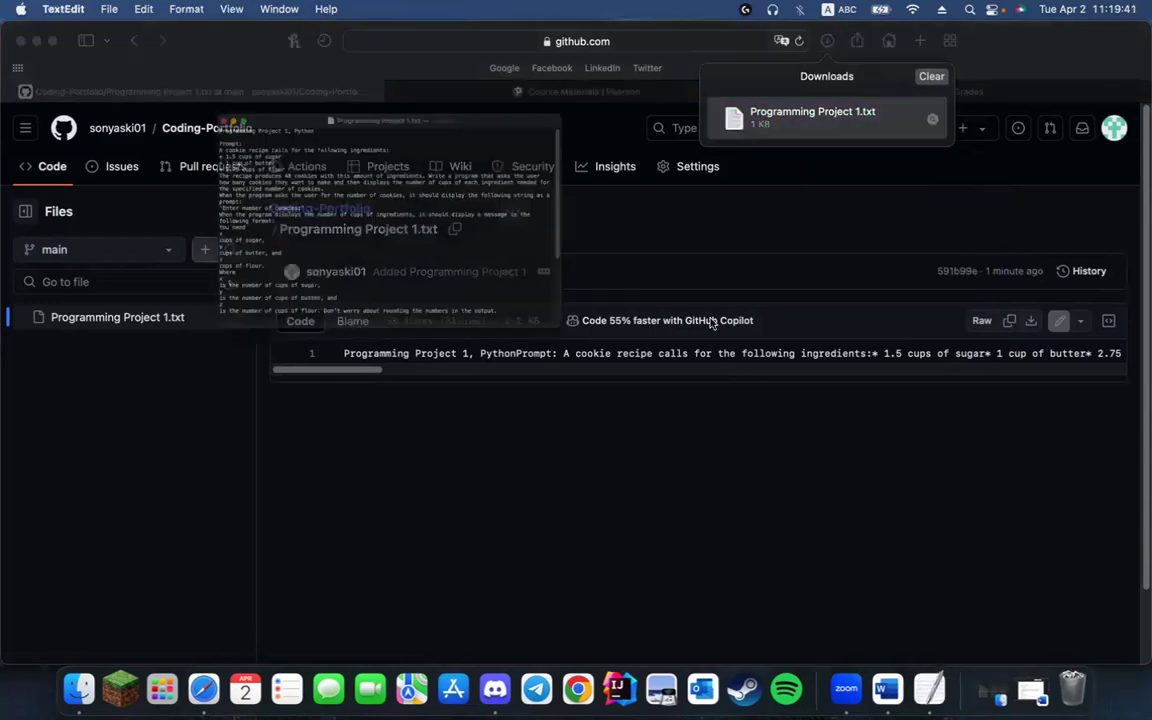
{"action": "double_click", "coordinate": [393, 396]}
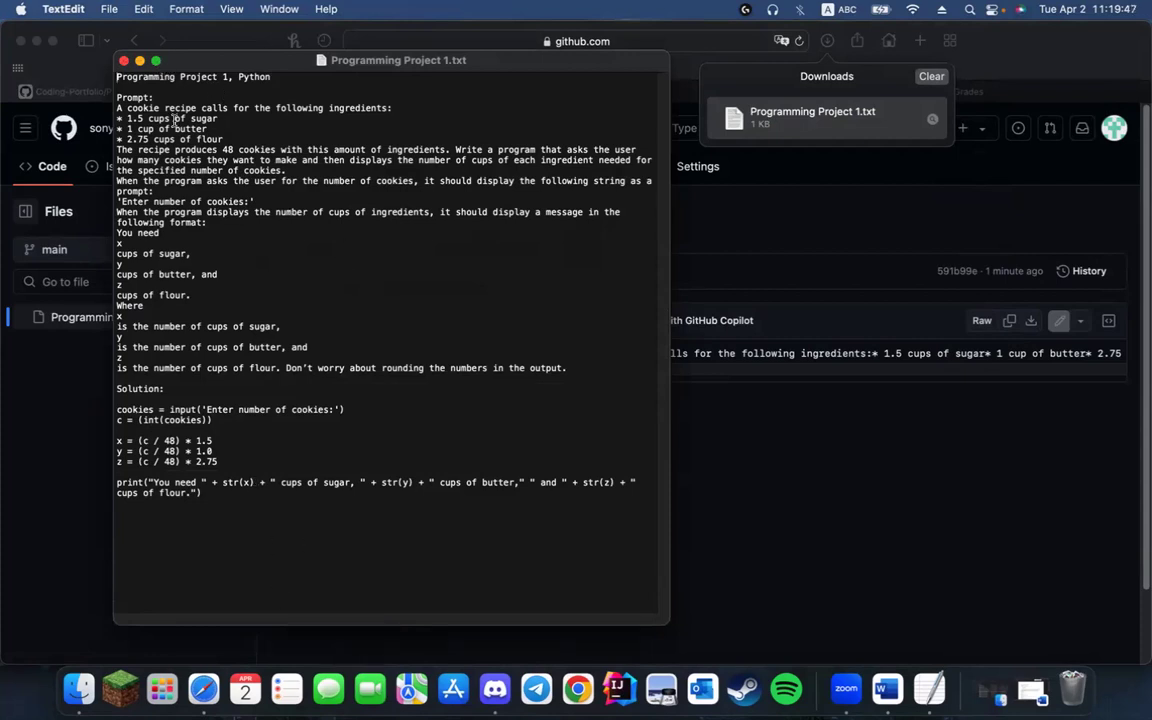
{"action": "left_click", "coordinate": [124, 60]}
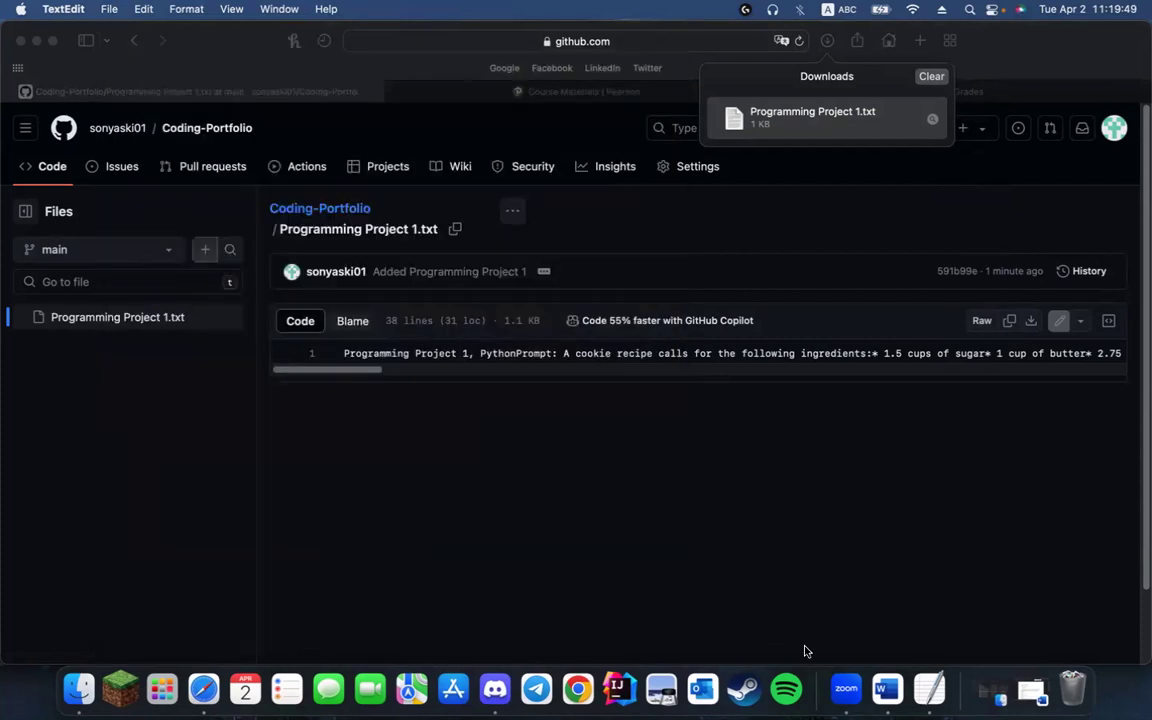
{"action": "left_click", "coordinate": [887, 689]}
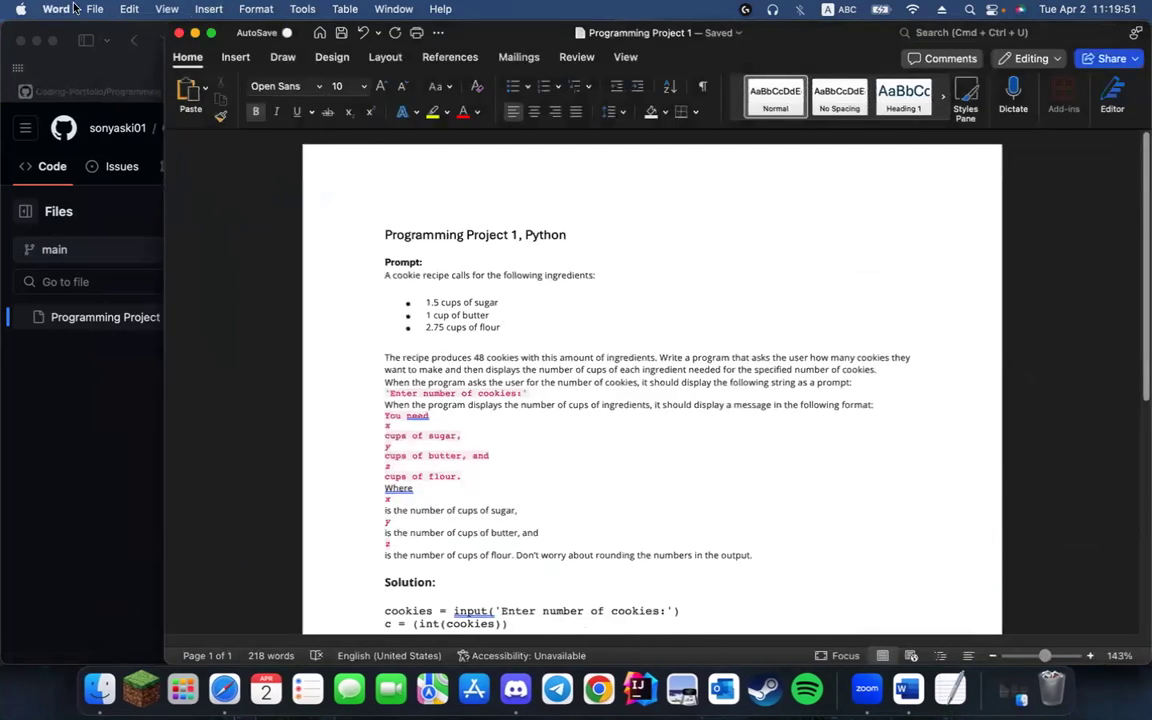
{"action": "left_click", "coordinate": [82, 9]}
{"action": "left_click", "coordinate": [143, 149]}
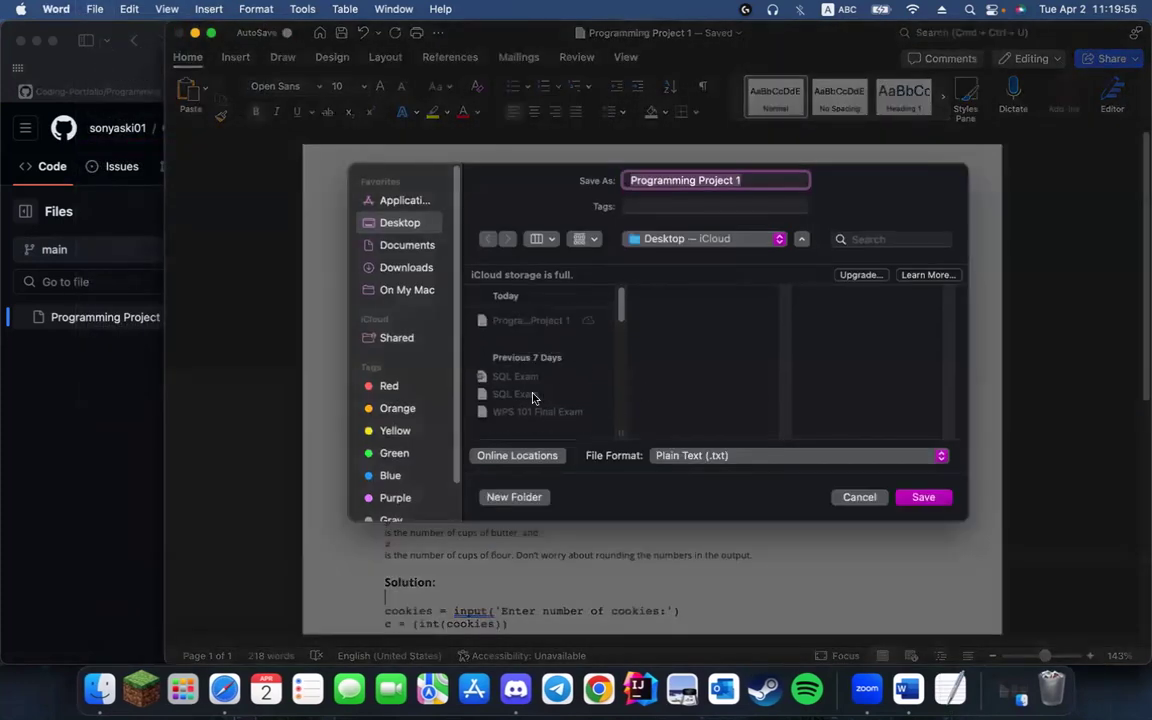
{"action": "left_click", "coordinate": [760, 457]}
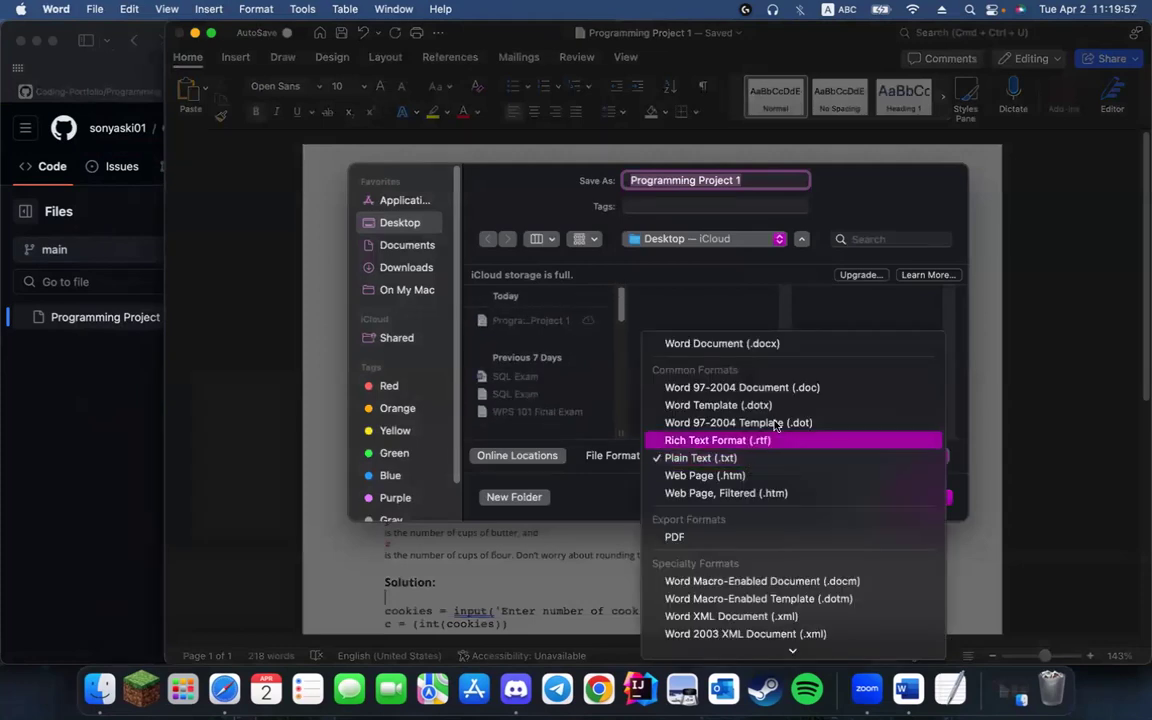
{"action": "scroll", "coordinate": [804, 614], "scroll_direction": "down", "scroll_amount": 1}
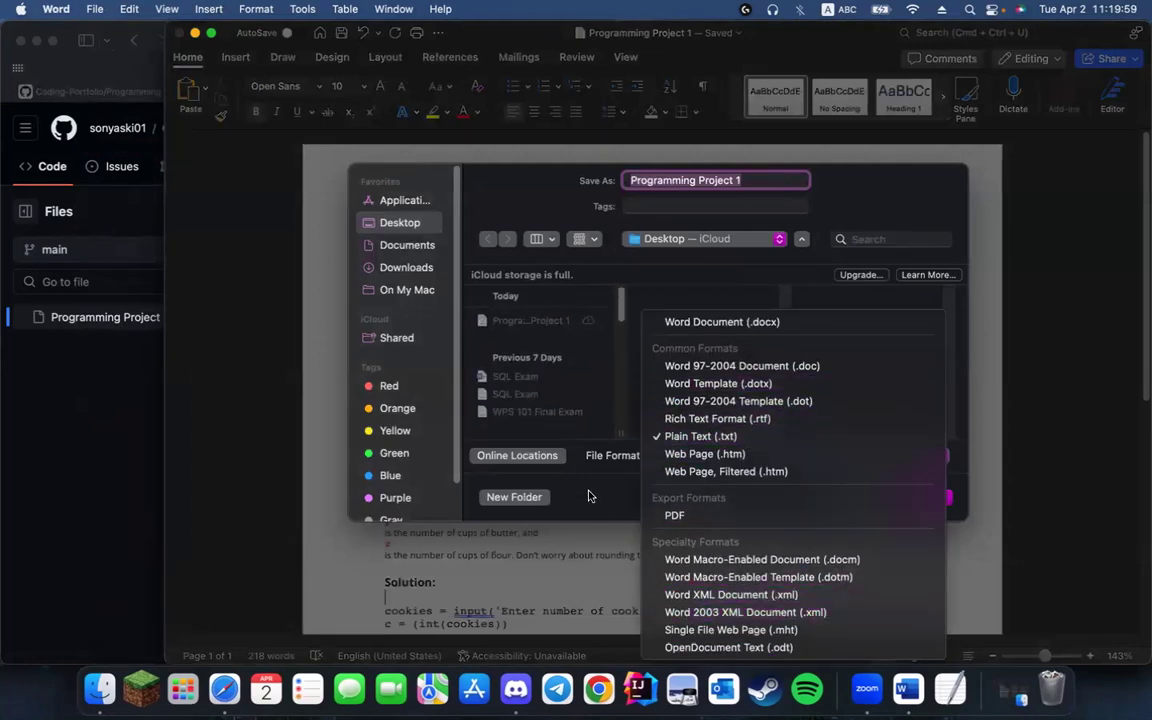
{"action": "left_click", "coordinate": [528, 370]}
{"action": "left_click", "coordinate": [856, 497]}
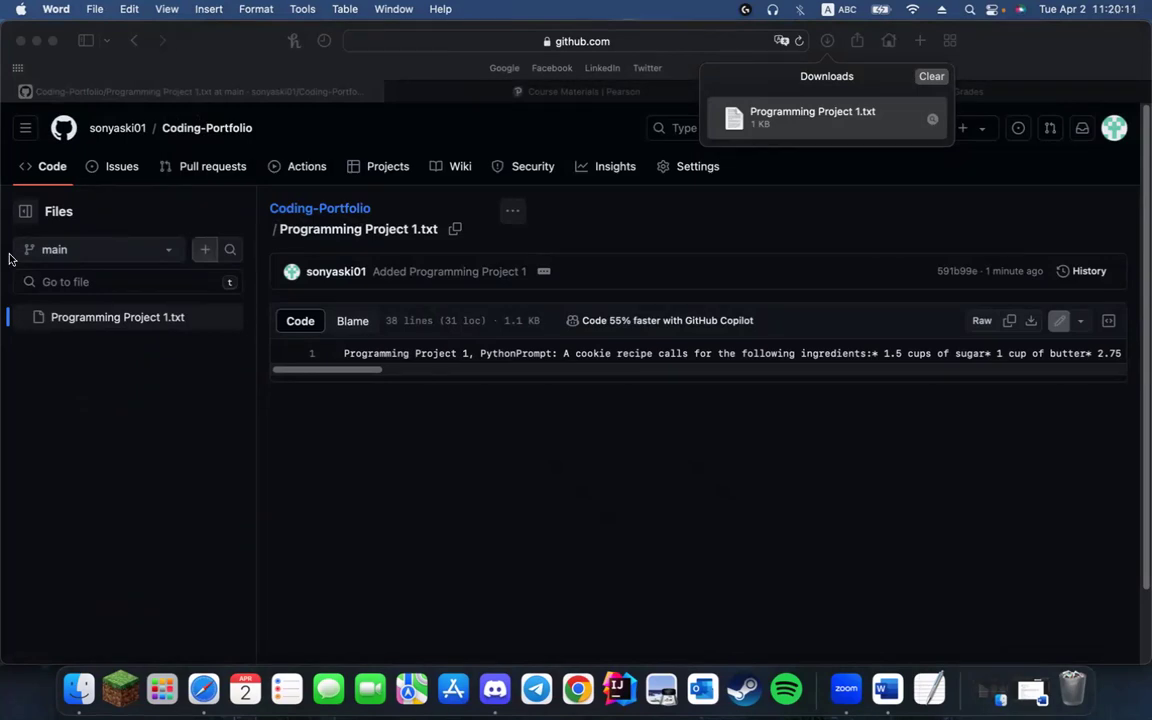
Step: Return to the Coding-Portfolio repository's main code page on GitHub
{"action": "left_click", "coordinate": [52, 176]}
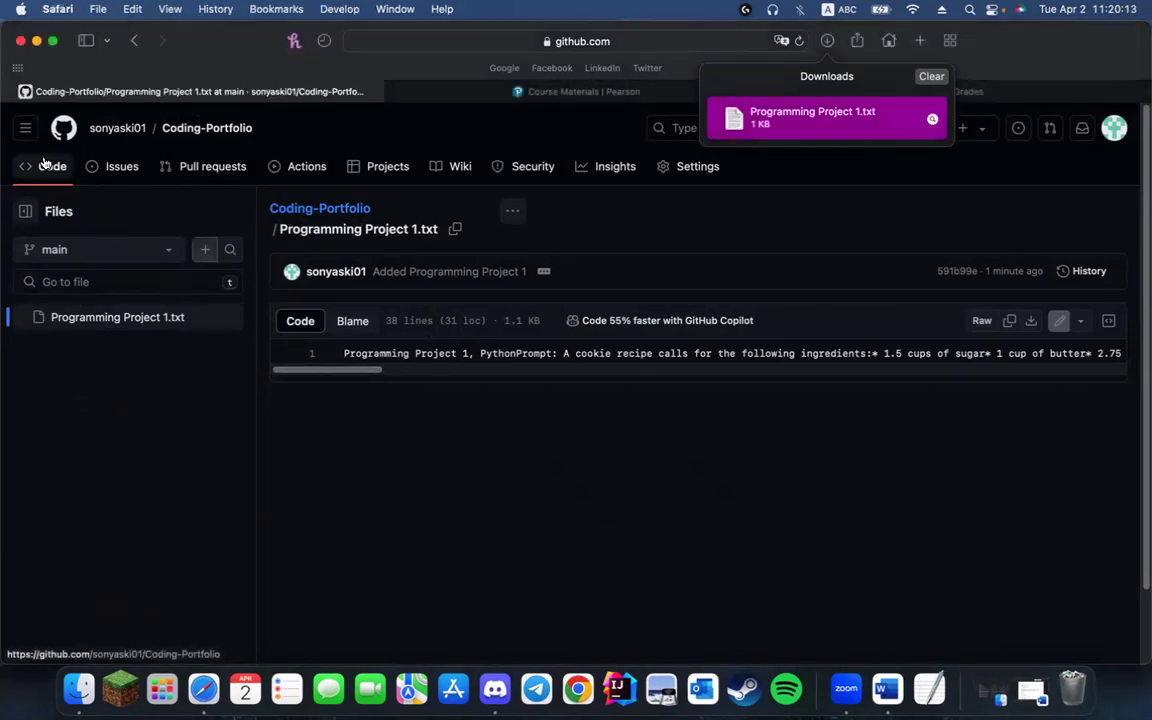